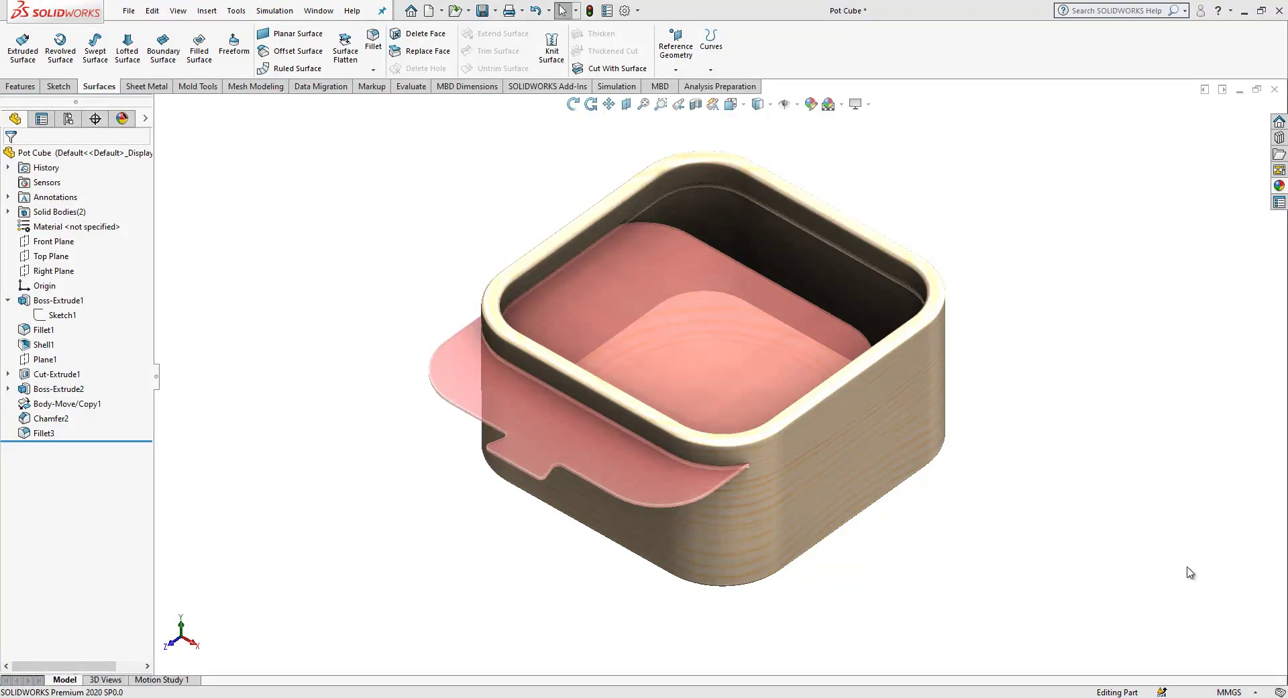
# Open the New SOLIDWORKS Document dialog from the quick-access toolbar.
pyautogui.click(428, 10)
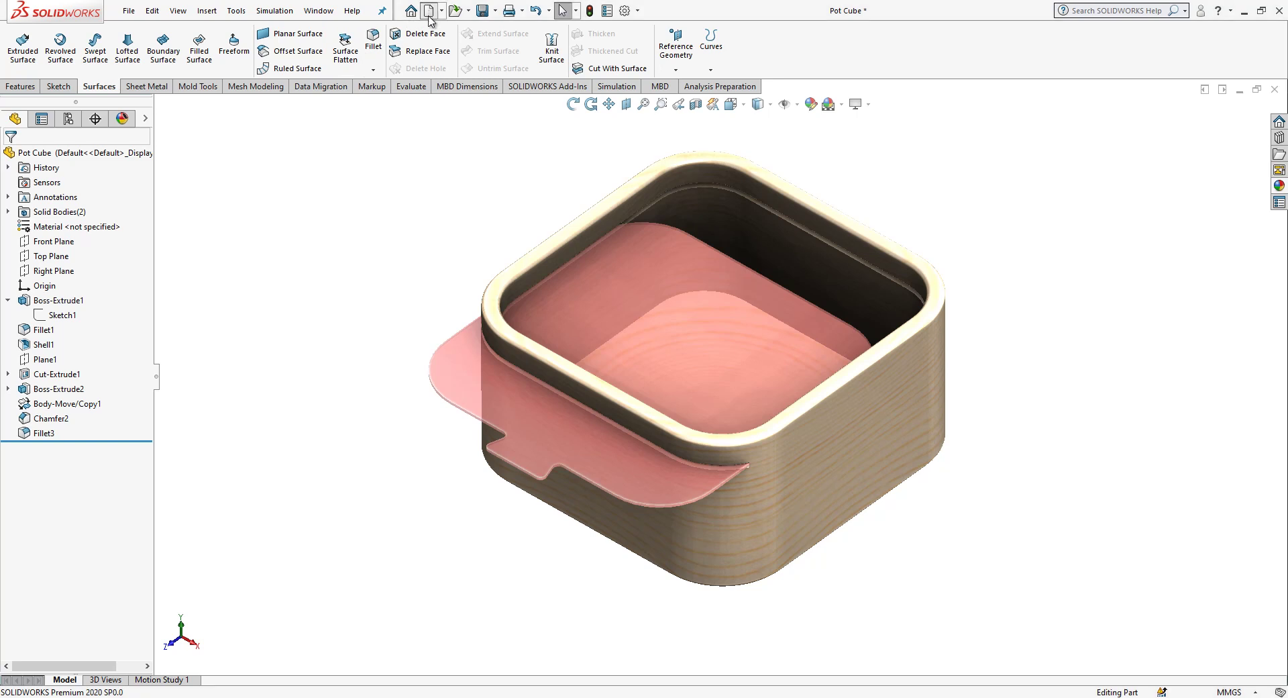
# Create the new Part and draw a center rectangle from the origin on the Top Plane.
pyautogui.click(425, 534)
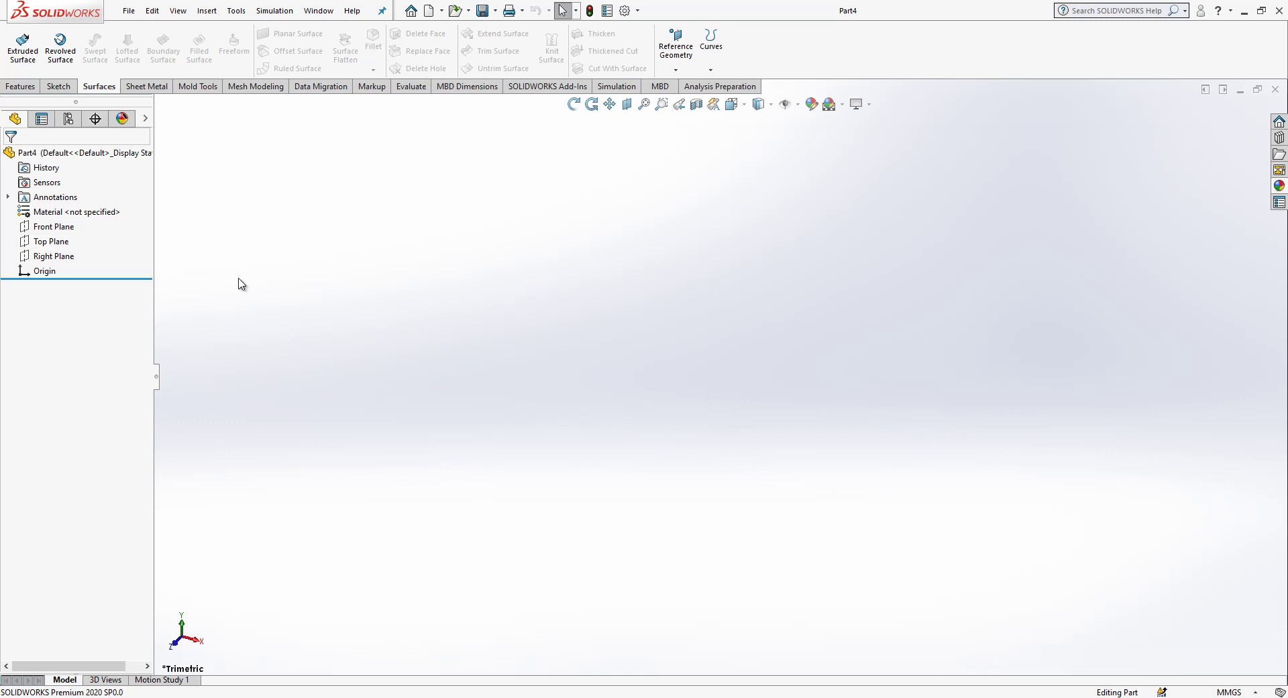
pyautogui.click(65, 243)
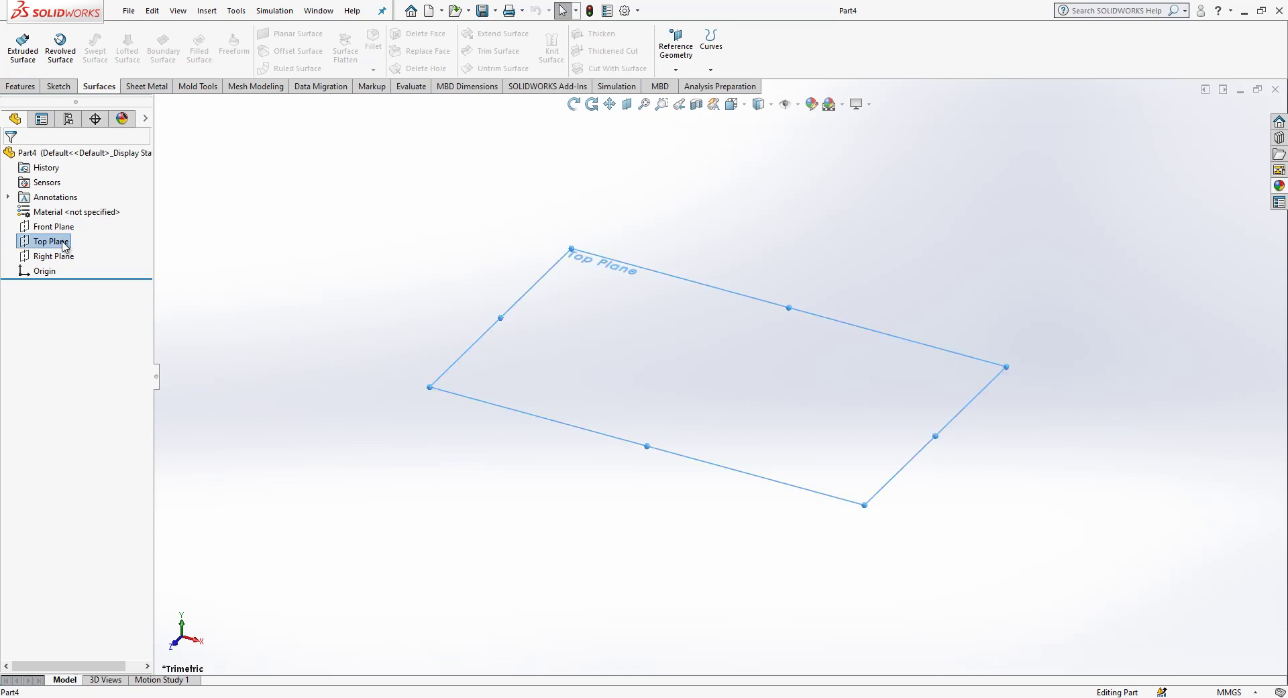
pyautogui.click(74, 222)
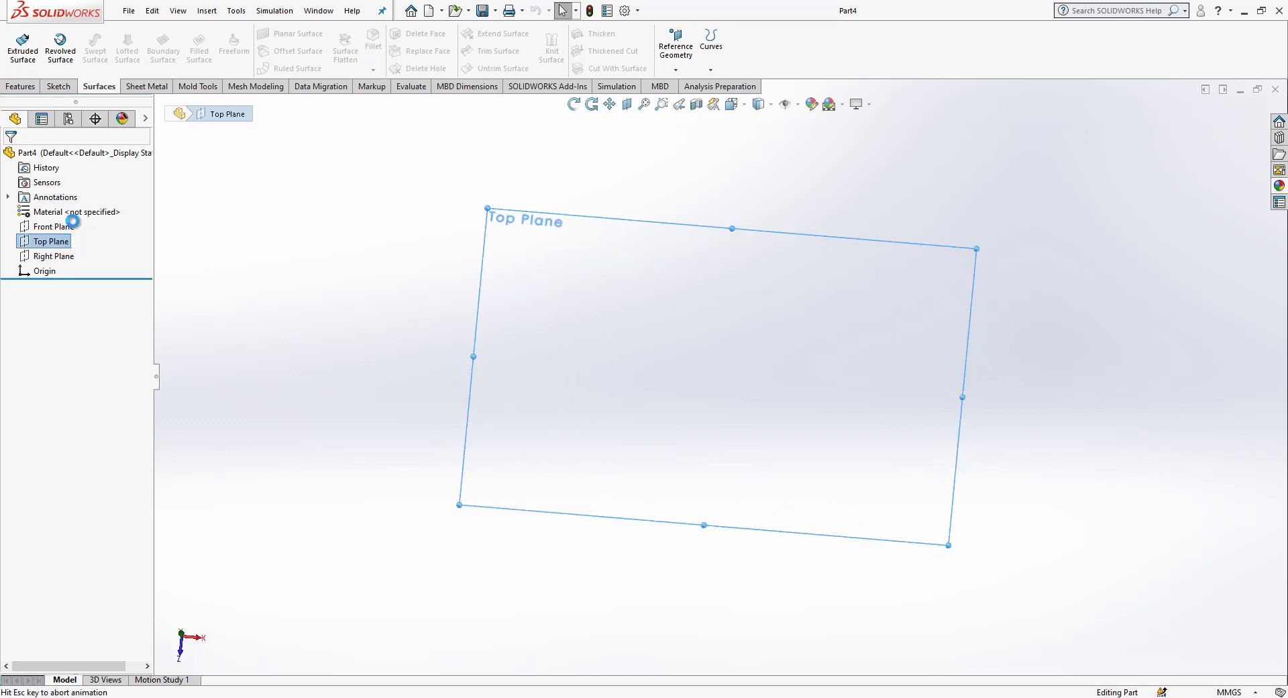
pyautogui.click(88, 54)
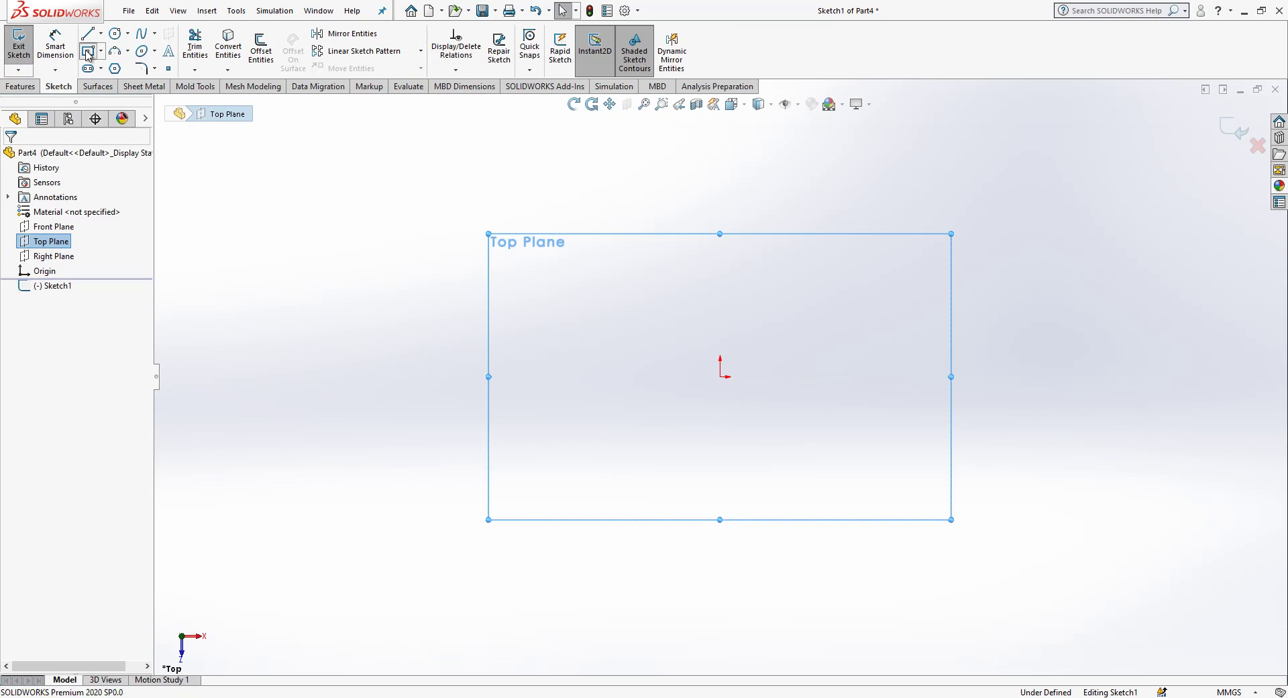
pyautogui.click(720, 376)
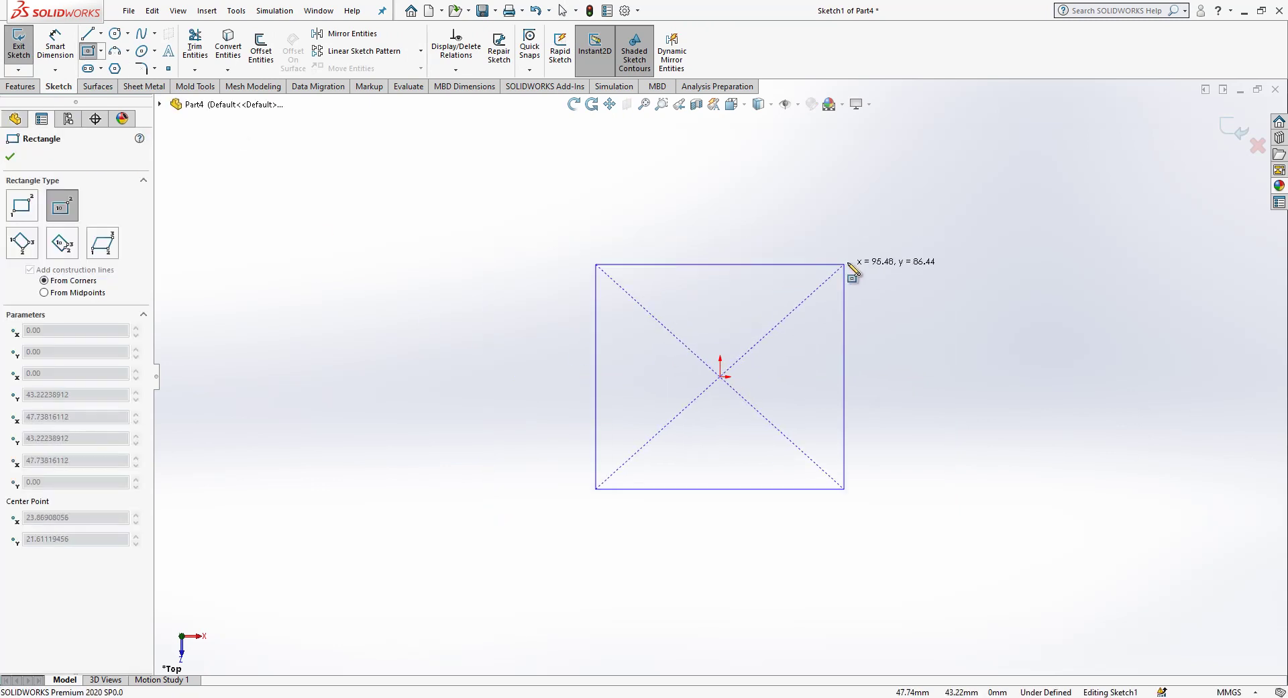
pyautogui.click(871, 235)
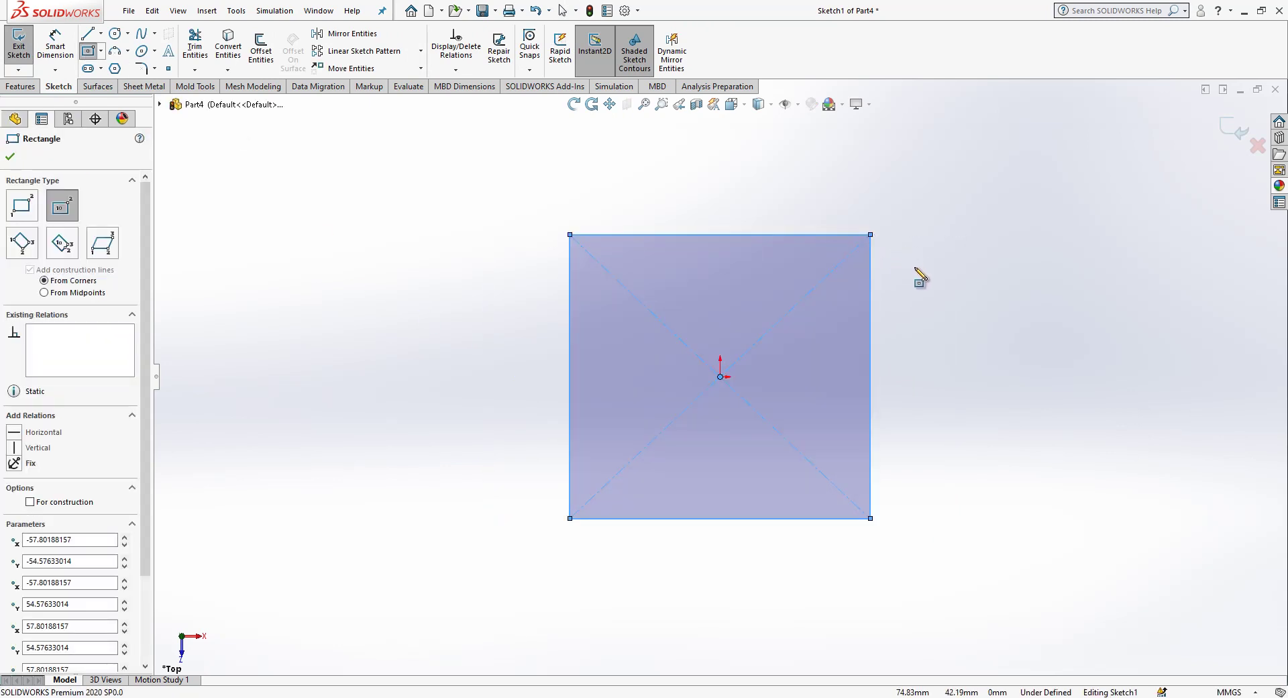
pyautogui.press('Escape')
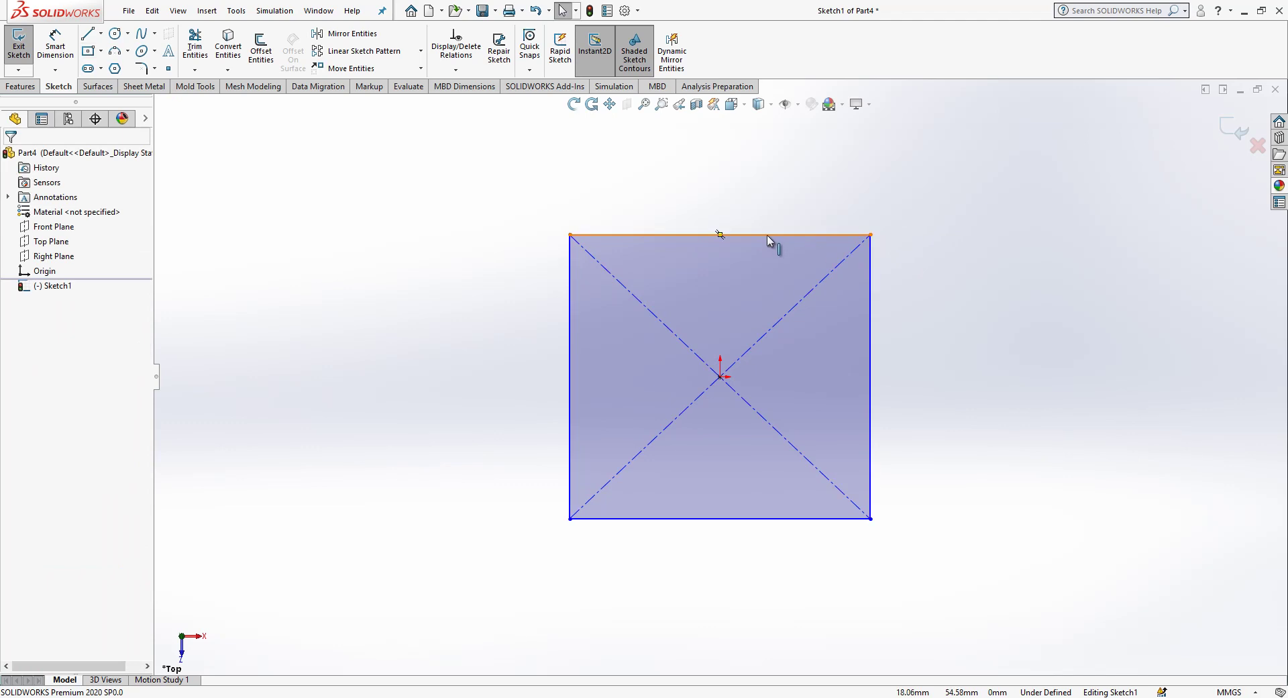
# Make the rectangle's top and left edges Equal so it becomes a square.
pyautogui.click(767, 235)
pyautogui.keyDown('ctrl'); pyautogui.click(578, 305); pyautogui.keyUp('ctrl')
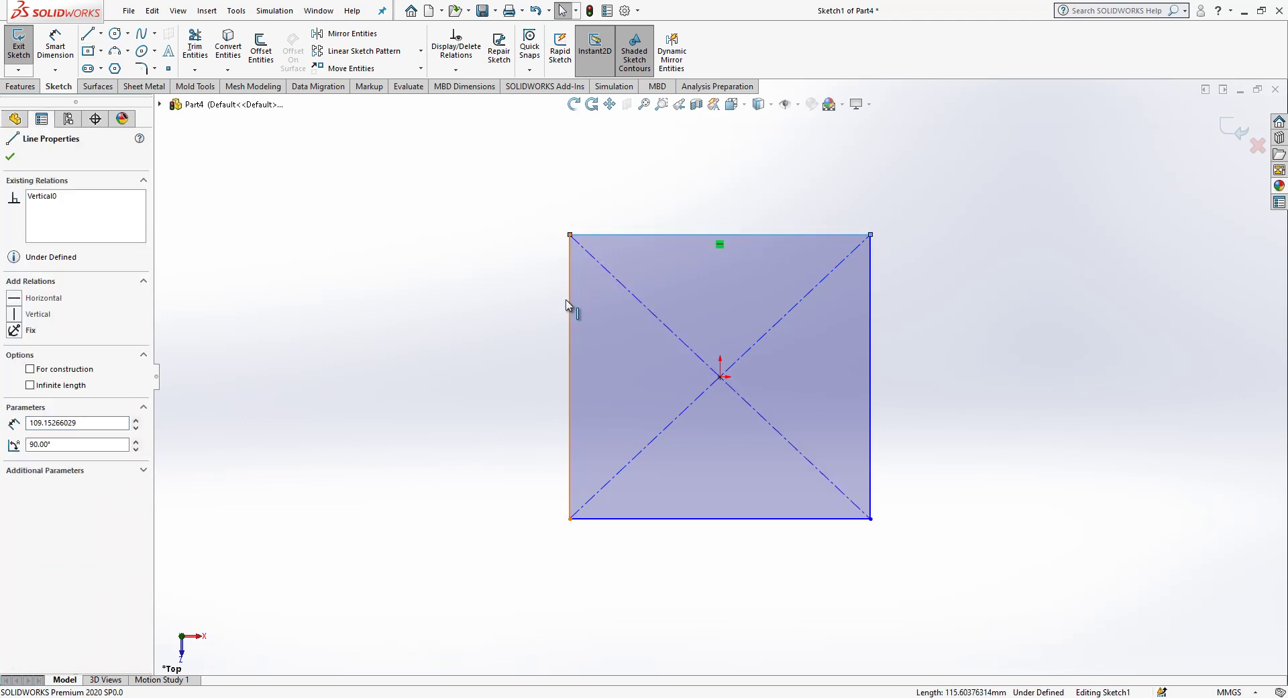
pyautogui.click(37, 453)
pyautogui.click(235, 453)
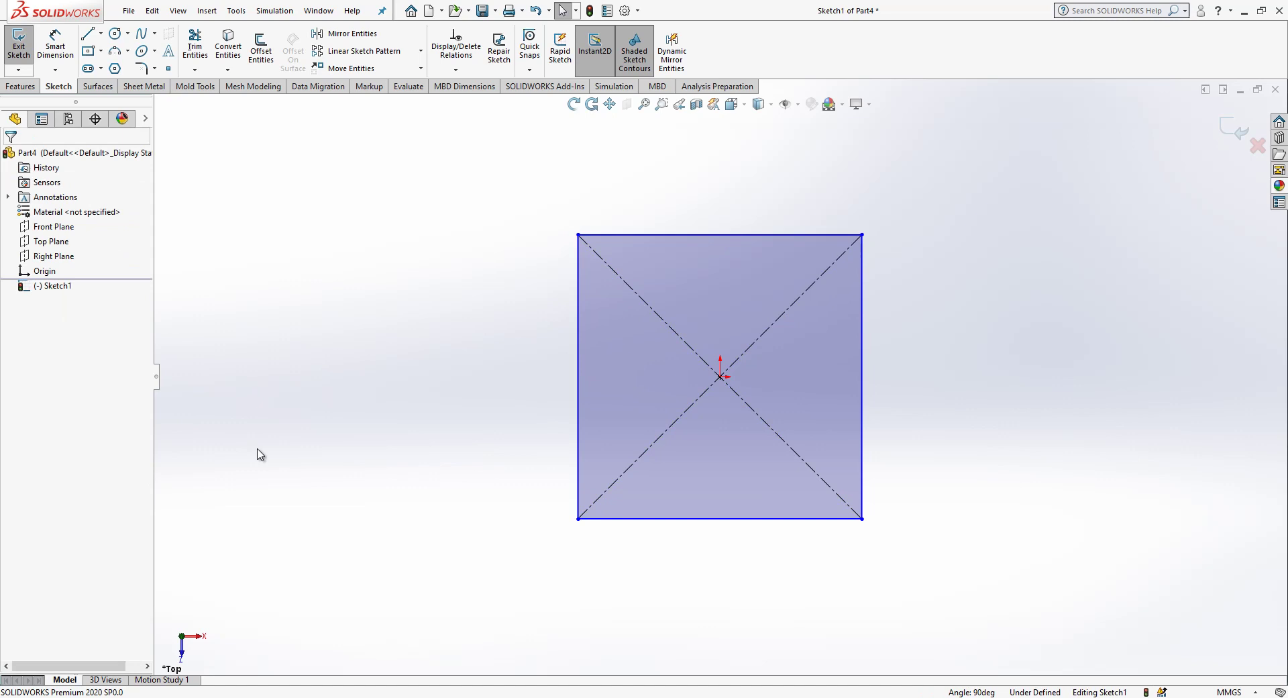
# Dimension the square's top edge to 60 mm.
pyautogui.click(55, 45)
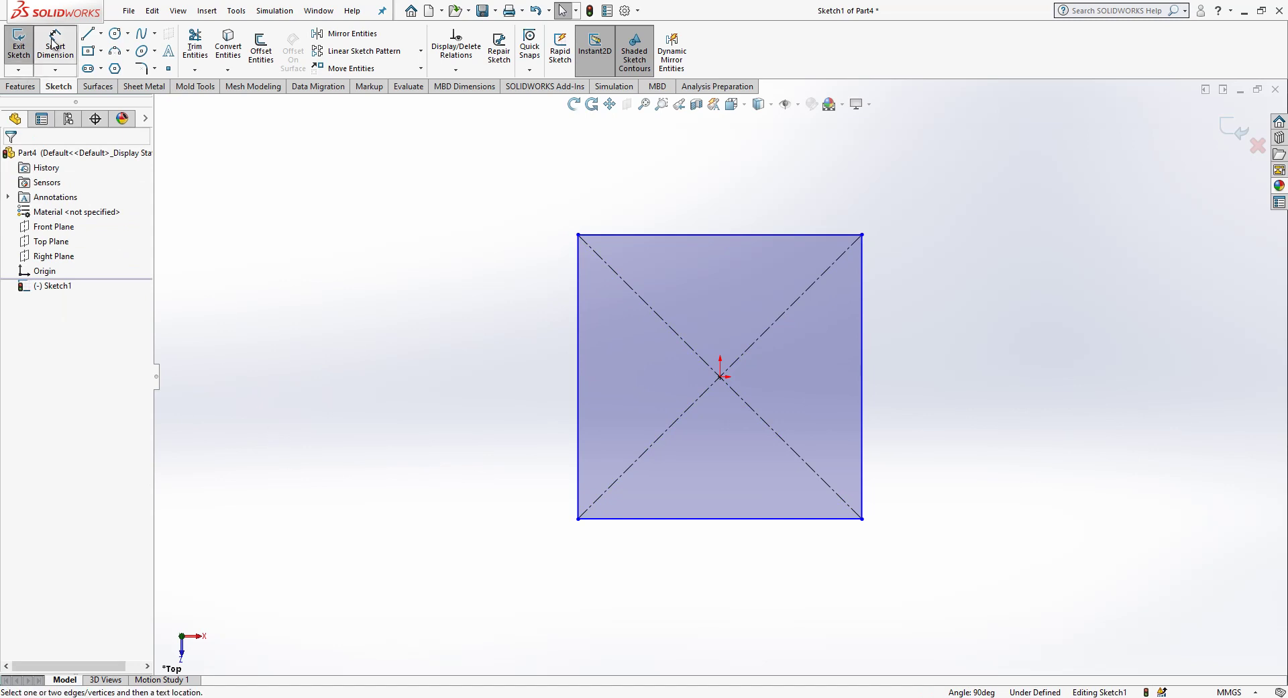
pyautogui.click(656, 209)
pyautogui.click(662, 211)
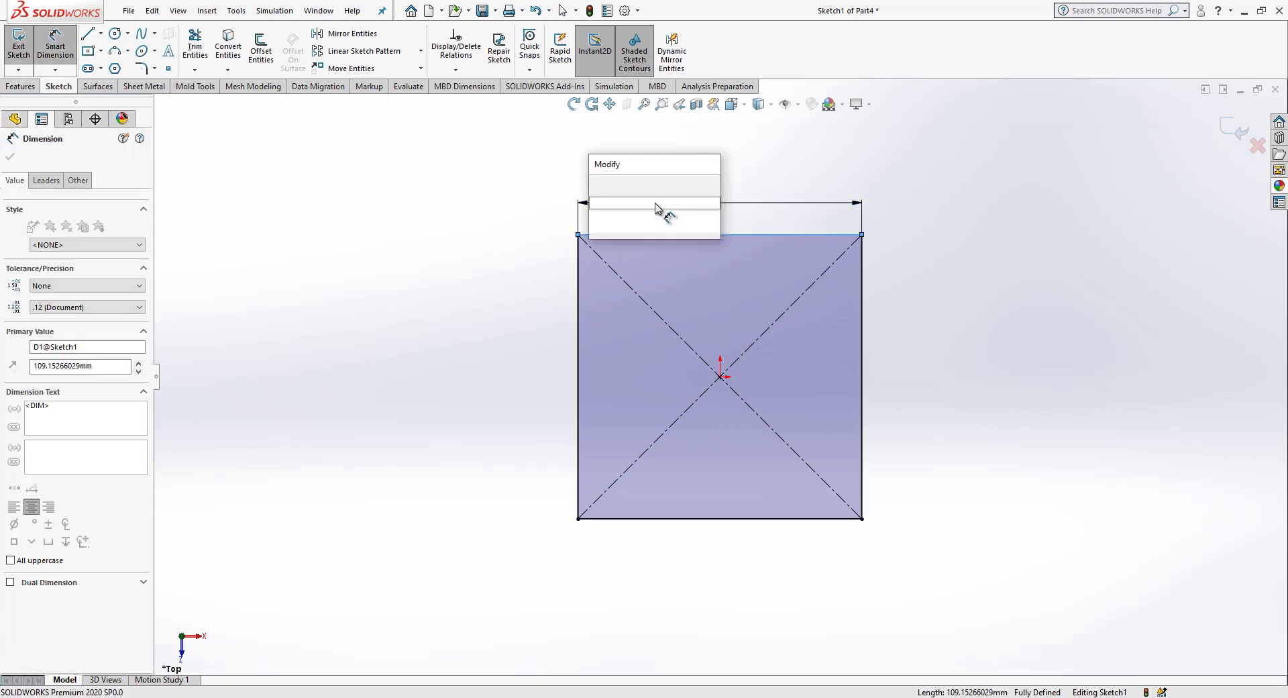
pyautogui.write('60')
pyautogui.press('Return')
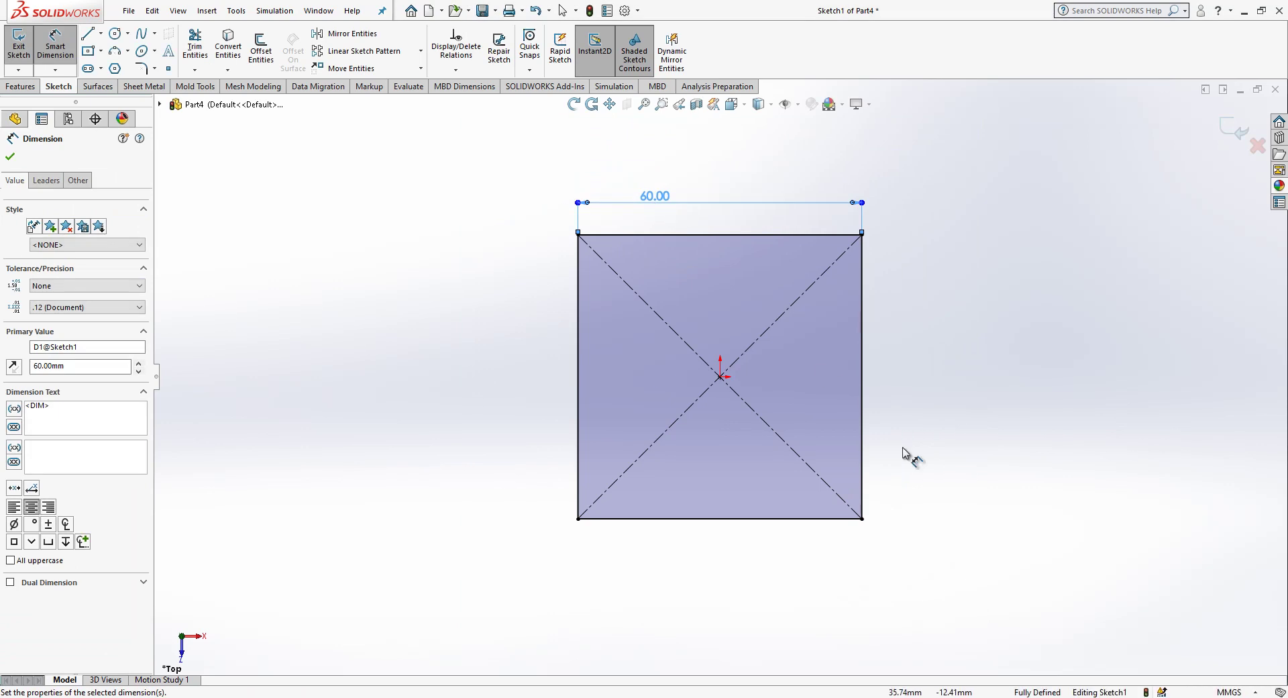
pyautogui.click(900, 517)
pyautogui.moveTo(900, 517)
pyautogui.mouseDown(button='middle')
pyautogui.moveTo(896, 353)
pyautogui.moveTo(806, 369)
pyautogui.moveTo(852, 388)
pyautogui.mouseUp(button='middle')
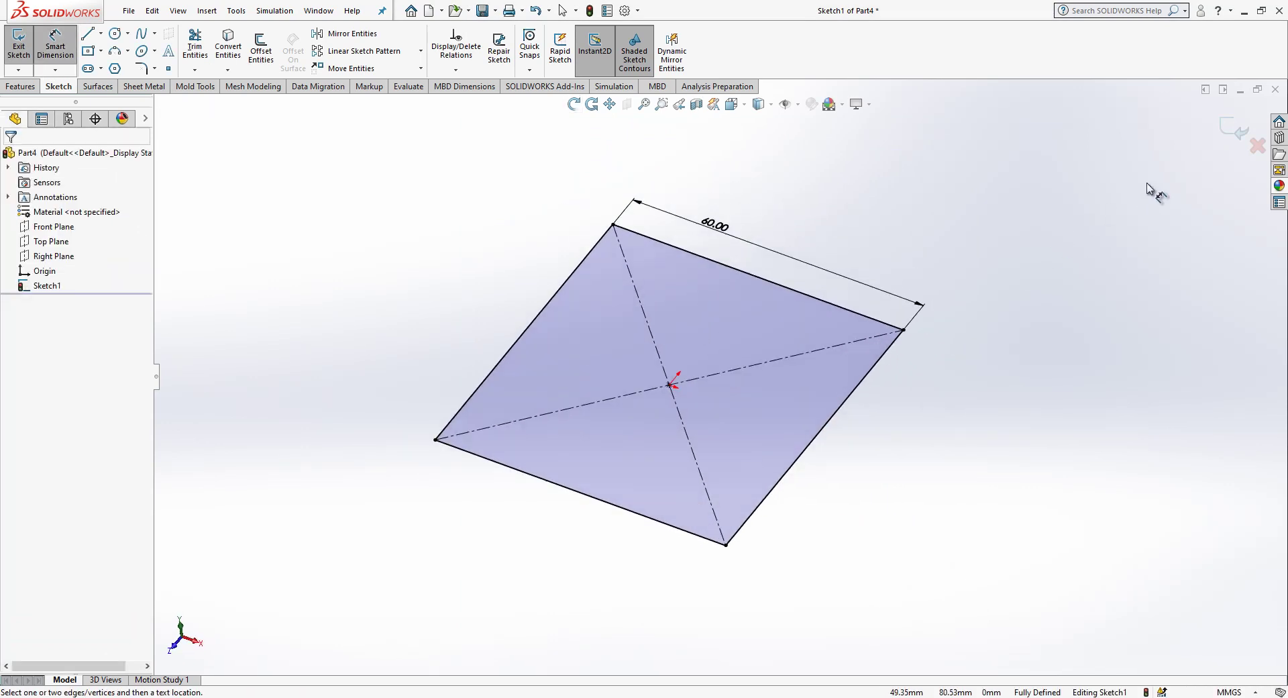
# Exit the sketch and extrude the square 30 mm into a 60 × 60 × 30 mm block.
pyautogui.click(1233, 130)
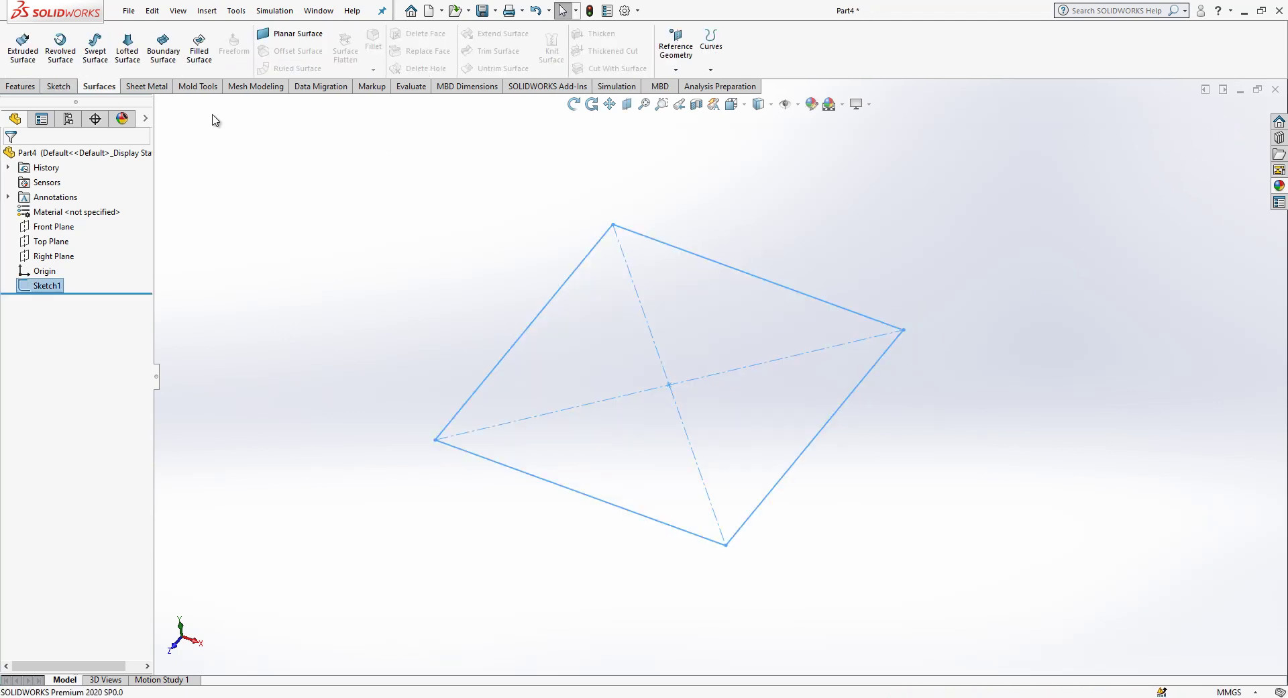
pyautogui.click(20, 86)
pyautogui.click(23, 48)
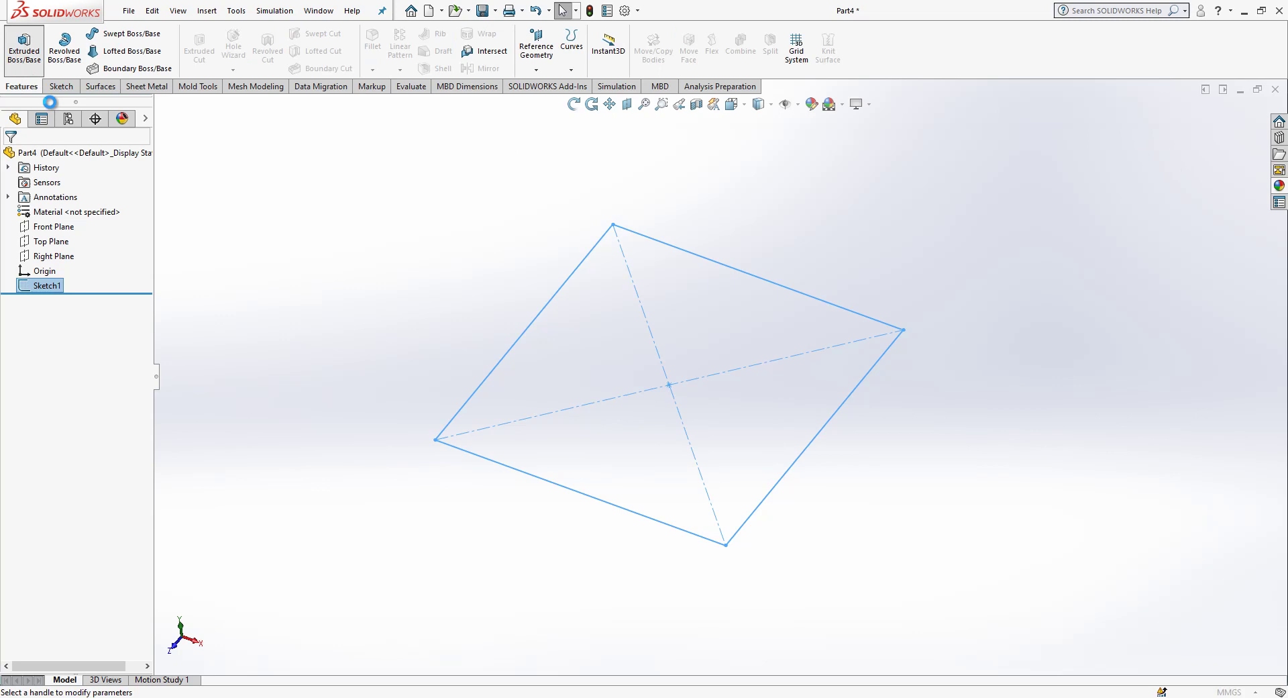
pyautogui.write('30.00mm')
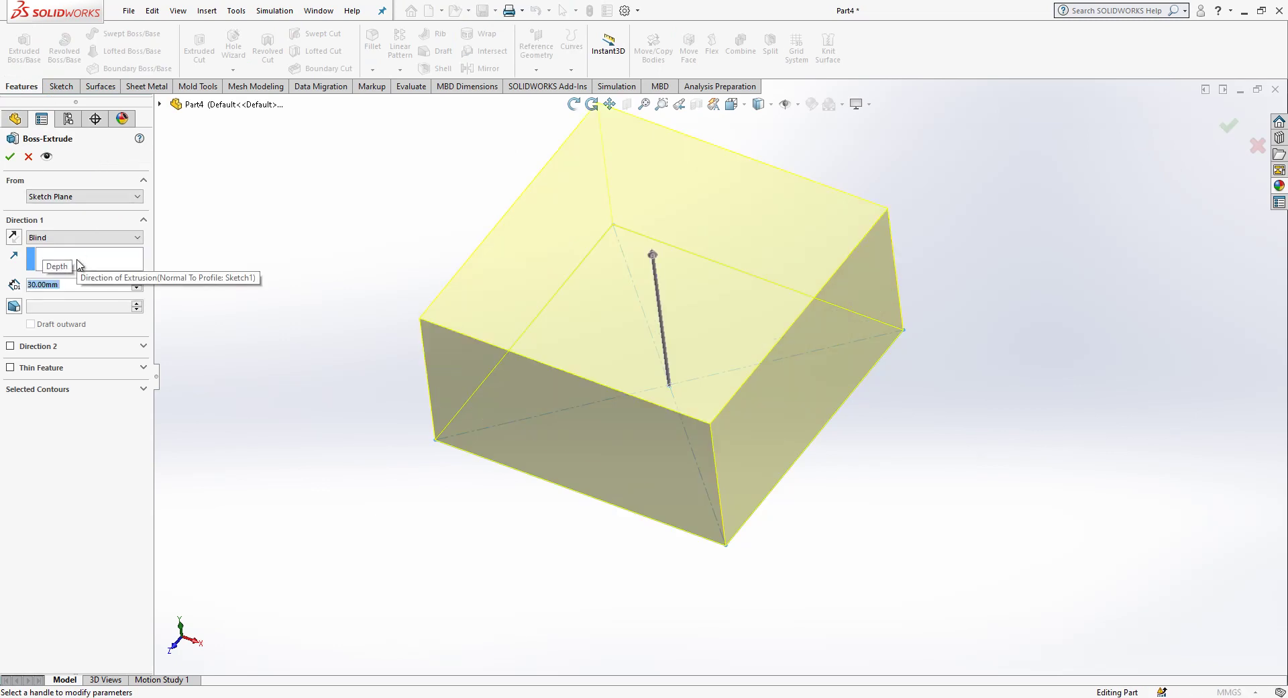
pyautogui.press('Return')
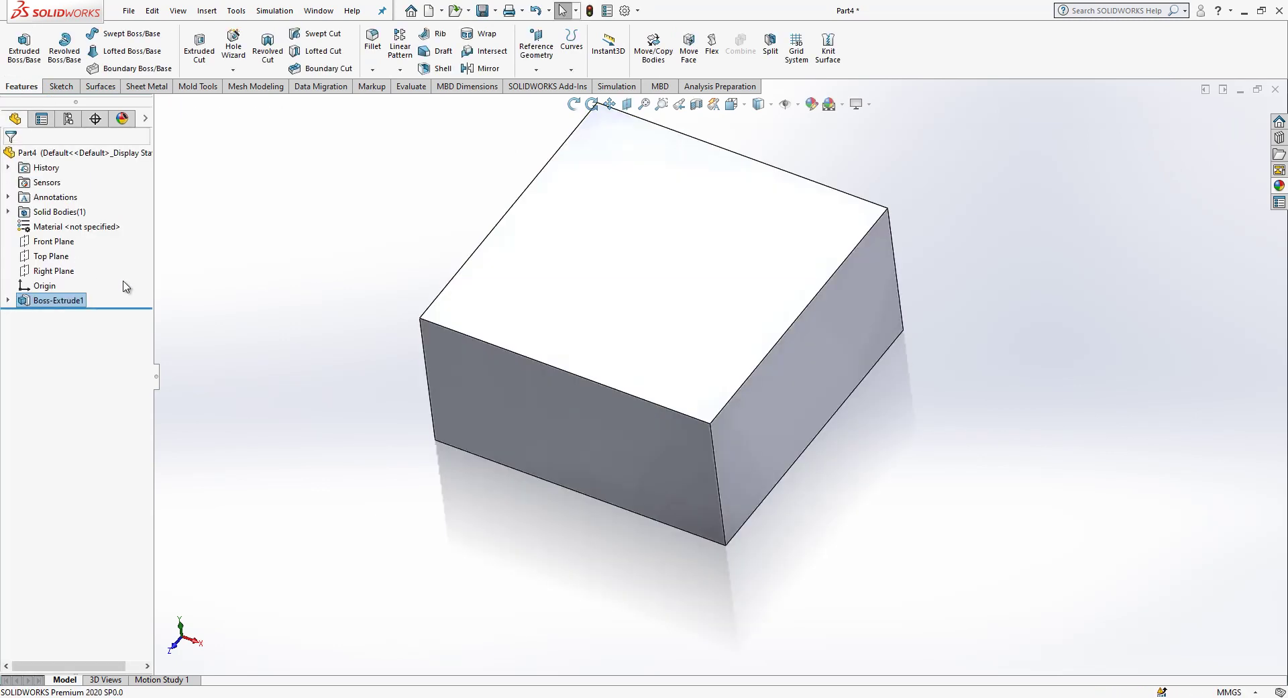
pyautogui.click(67, 300)
pyautogui.click(74, 259)
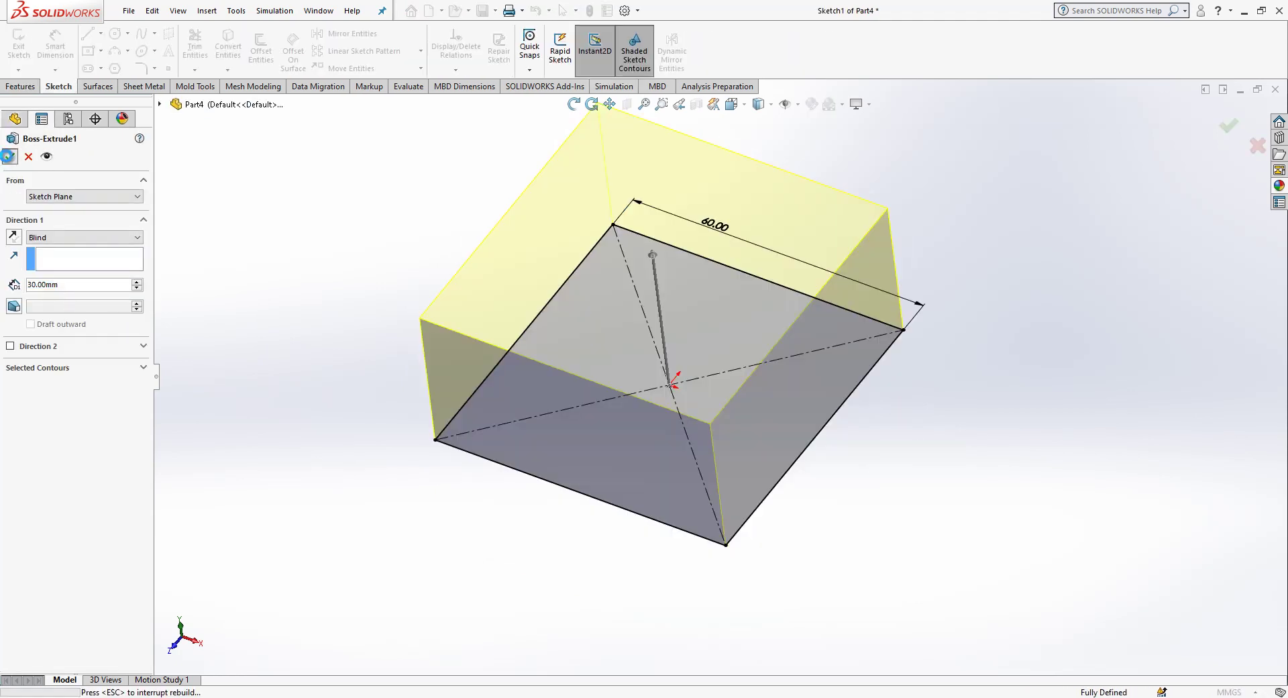
pyautogui.click(10, 154)
pyautogui.moveTo(336, 290); pyautogui.dragTo(602, 413, button='middle')
pyautogui.press('Escape')
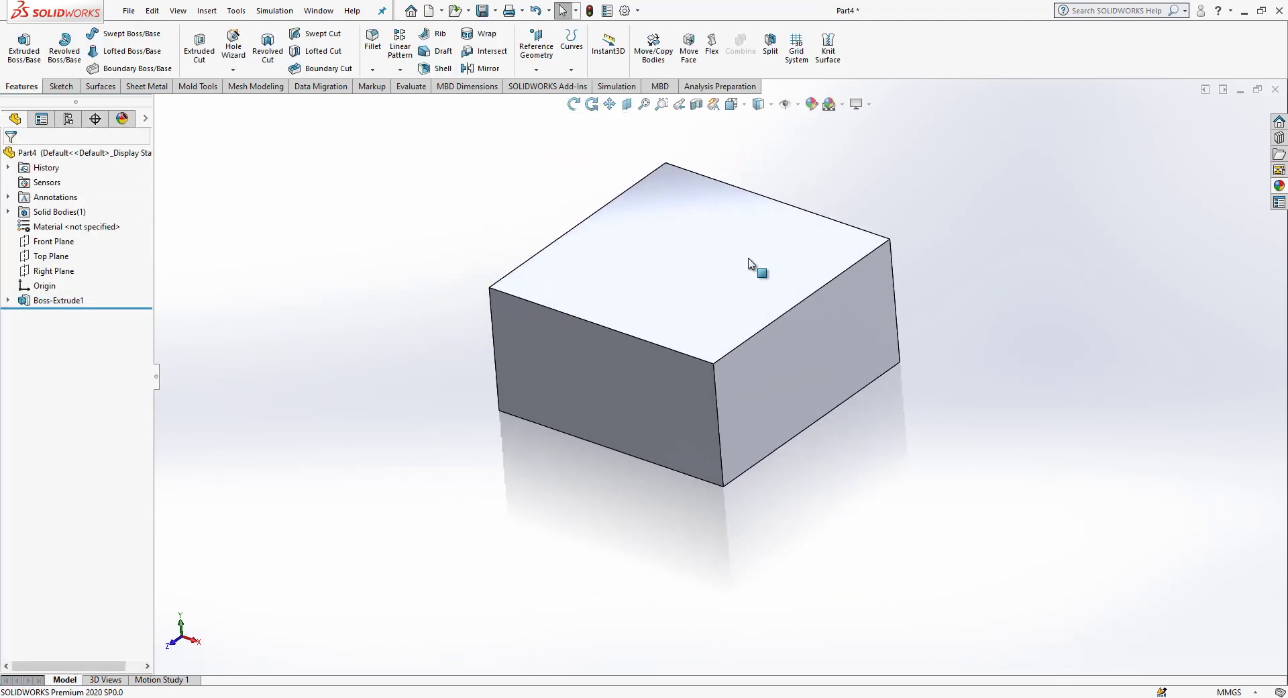
# Fillet the box's four vertical edges with a 12.5 mm radius.
pyautogui.scroll(-2, 757, 267)
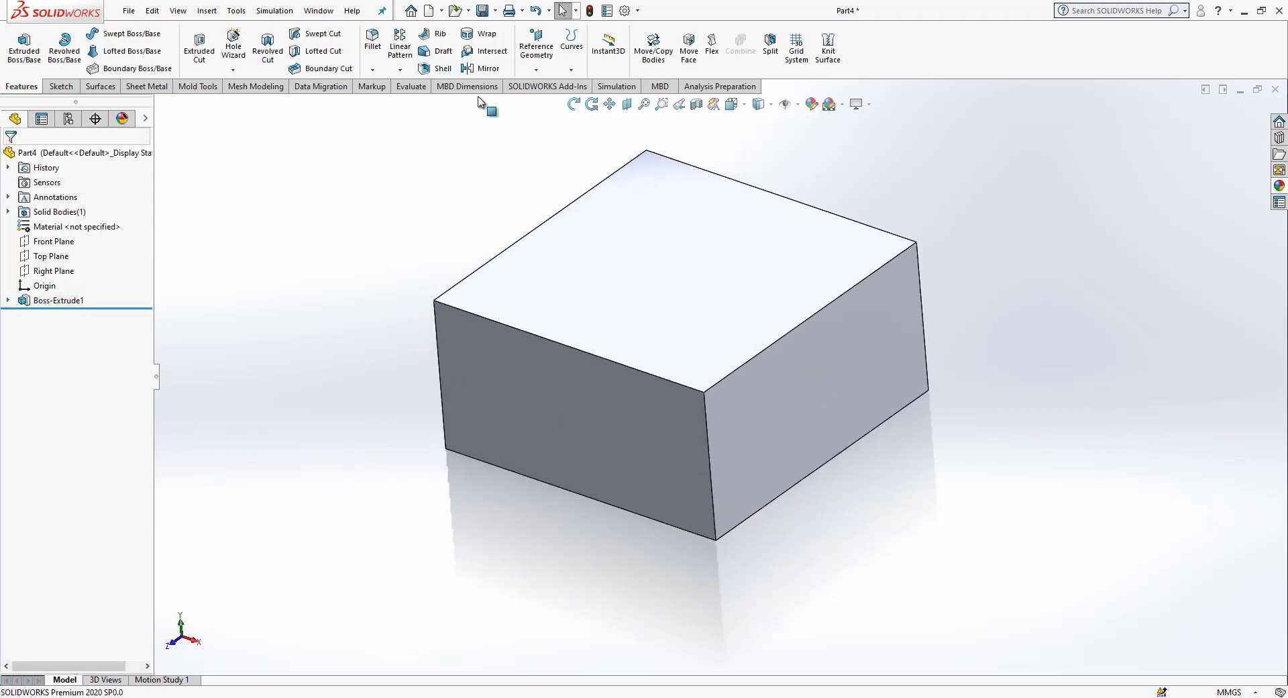
pyautogui.click(374, 42)
pyautogui.write('12')
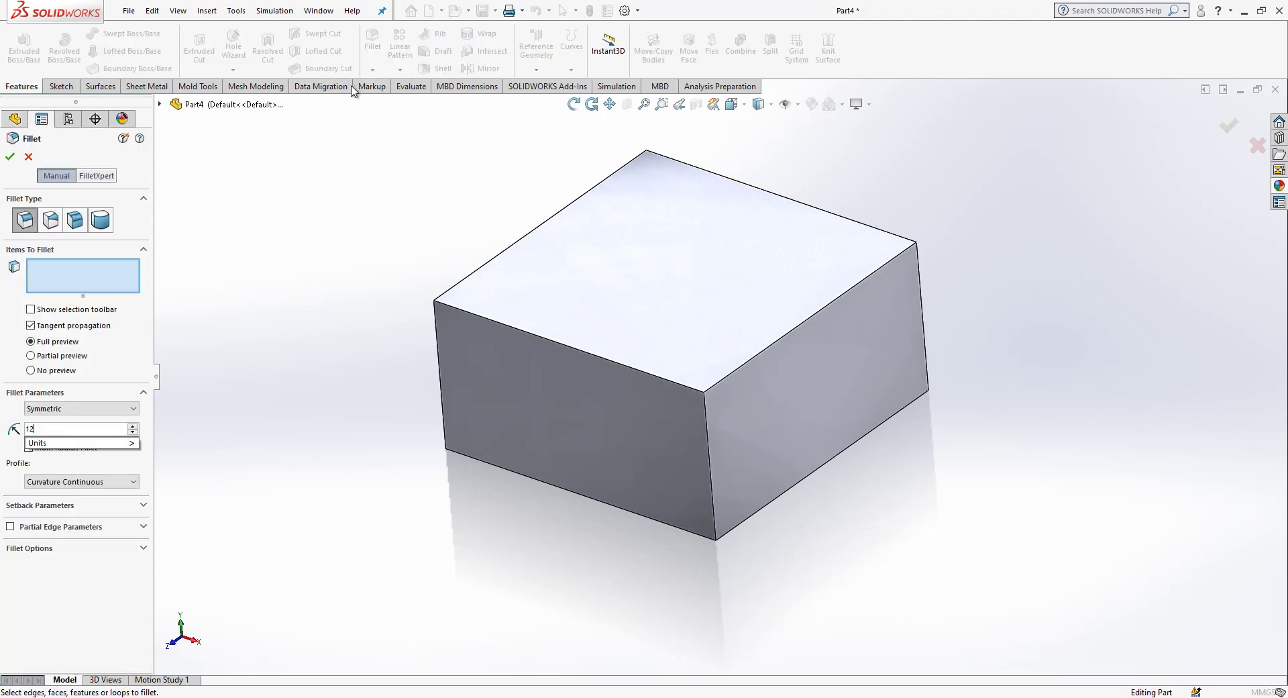
pyautogui.write('.5')
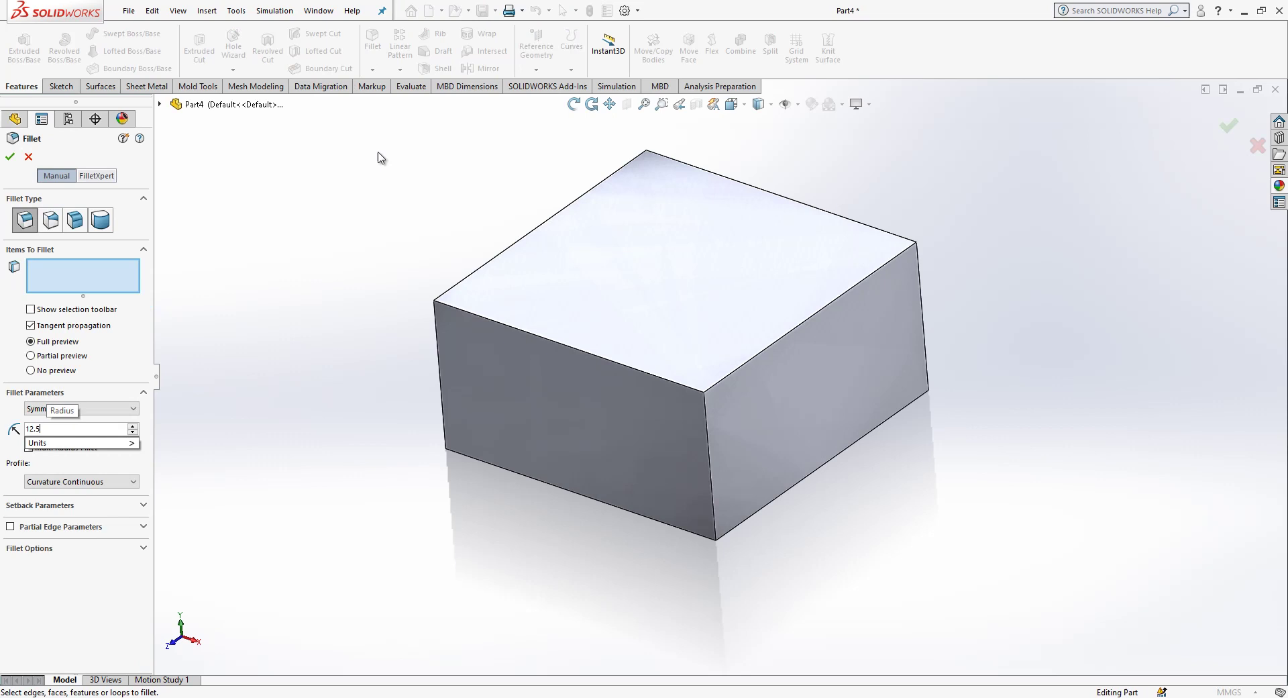
pyautogui.press('Return')
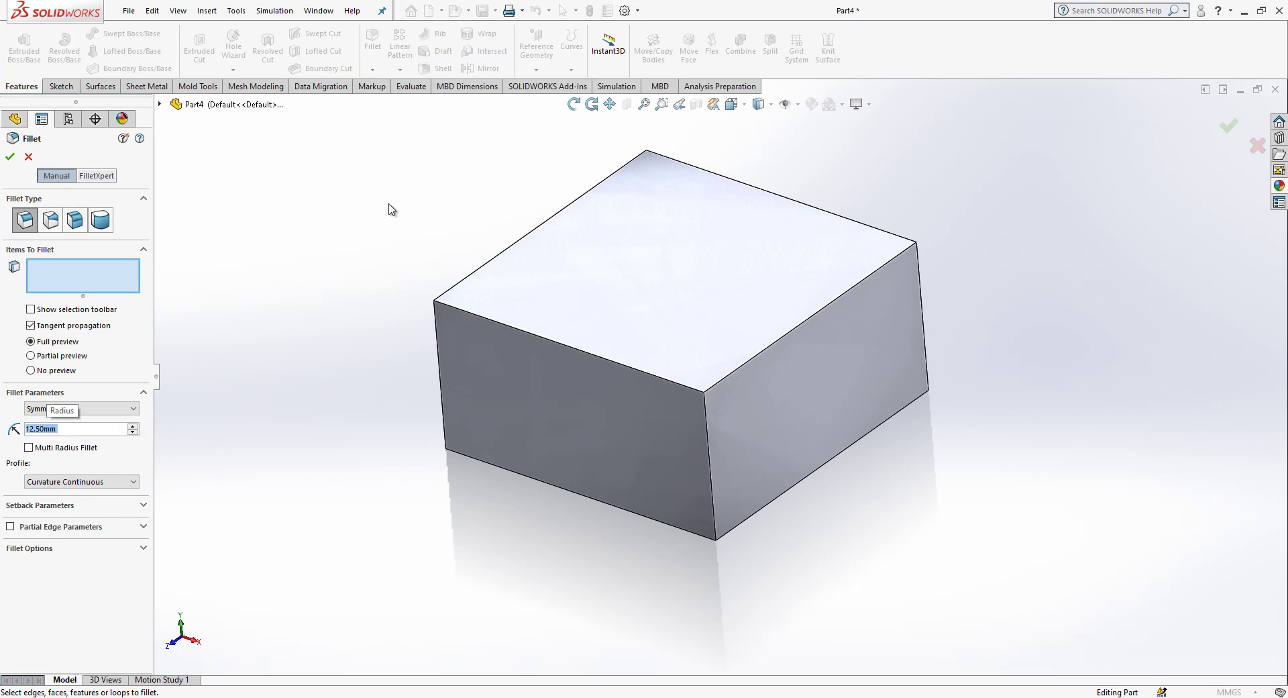
pyautogui.click(436, 328)
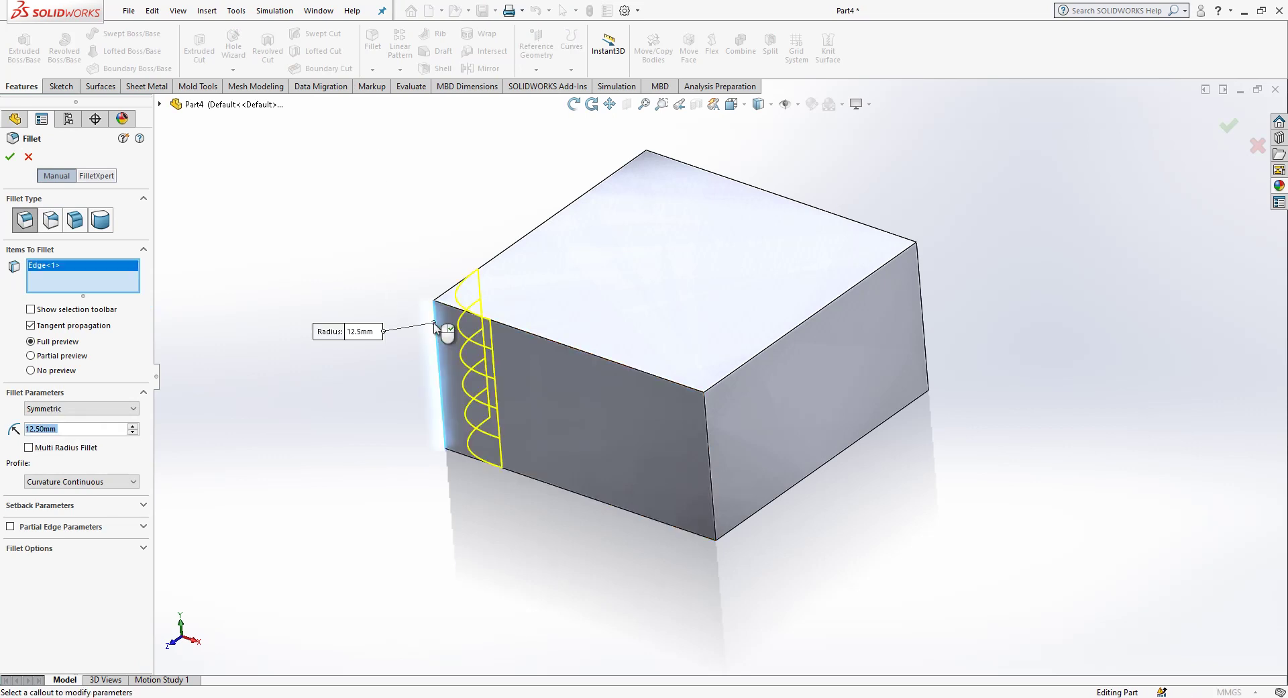
pyautogui.click(649, 172)
pyautogui.click(920, 277)
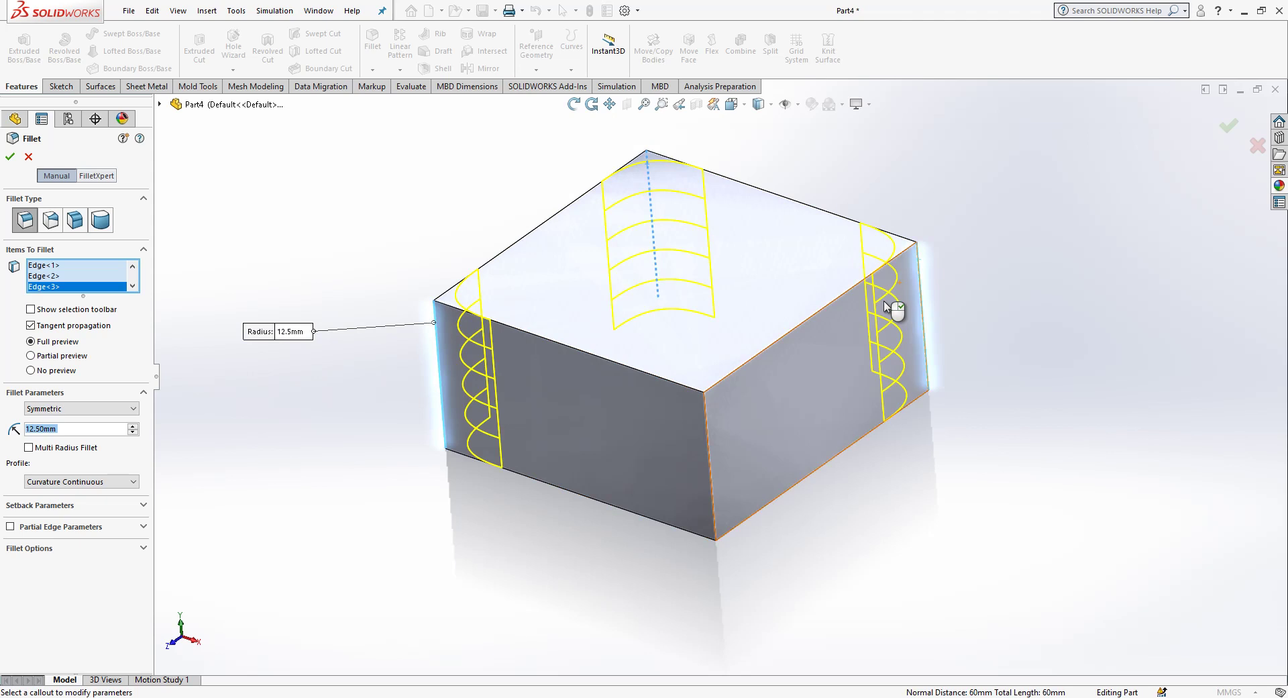
pyautogui.click(707, 401)
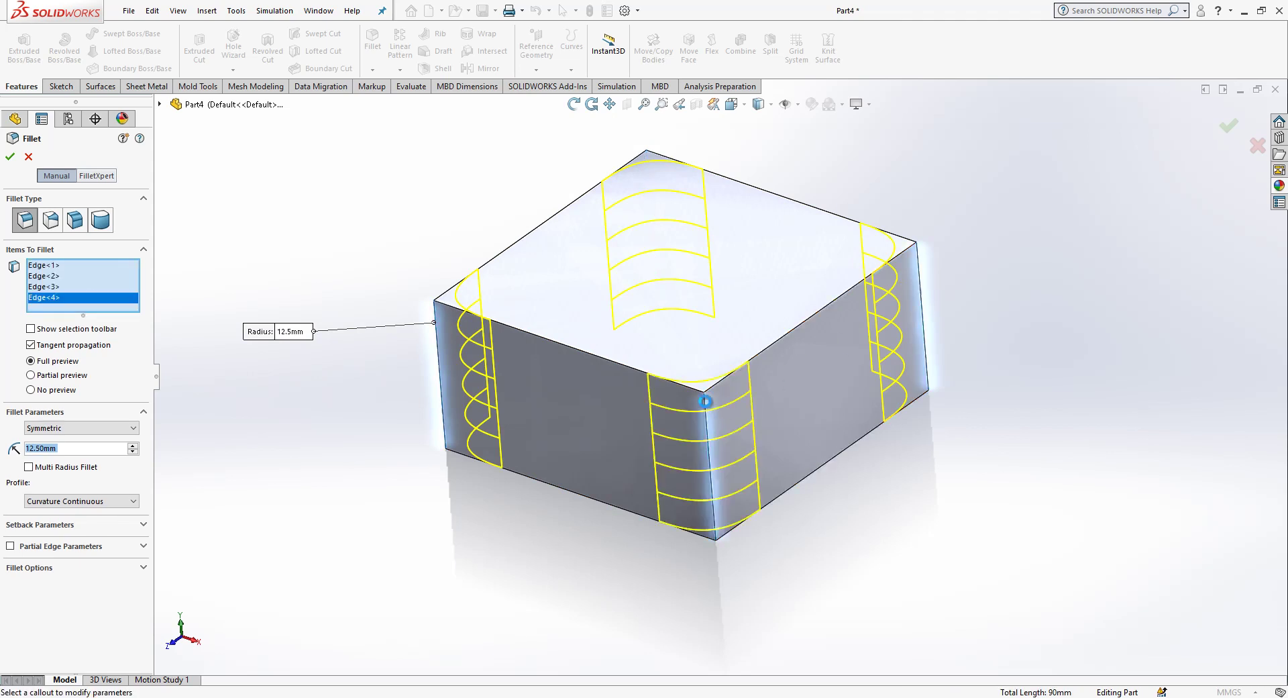
pyautogui.press('Return')
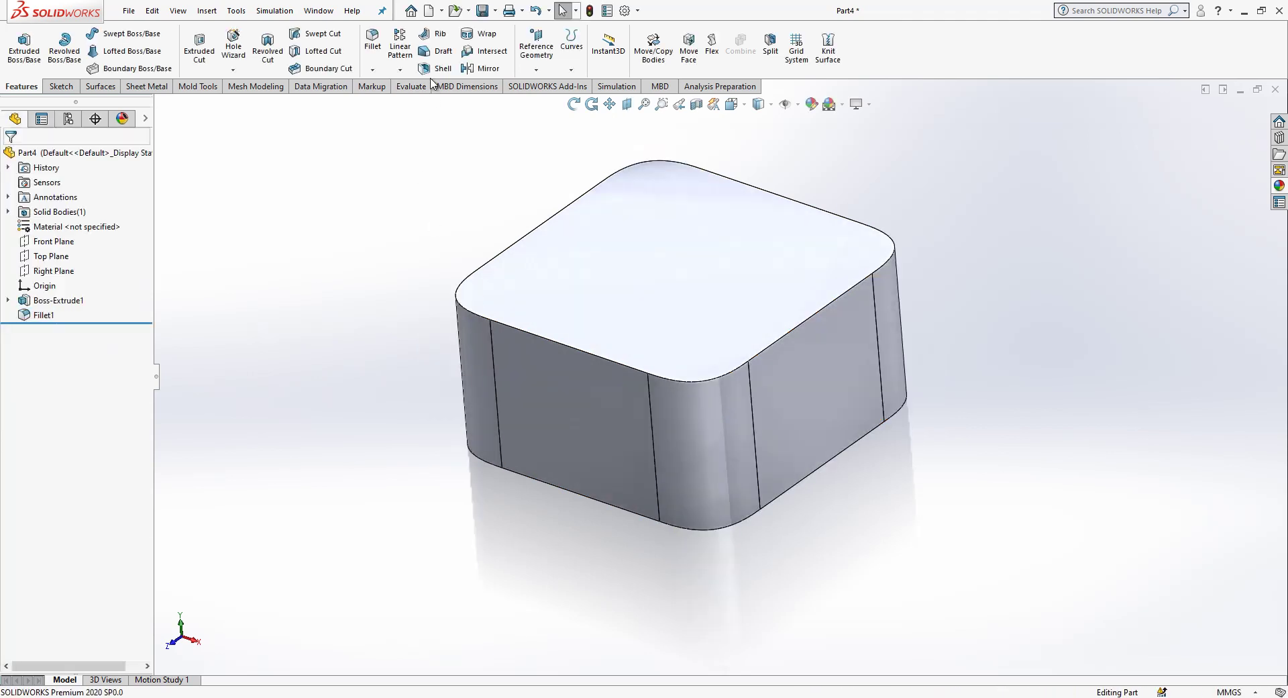
# Shell the block with 3 mm walls, removing the top face so it is open.
pyautogui.click(438, 68)
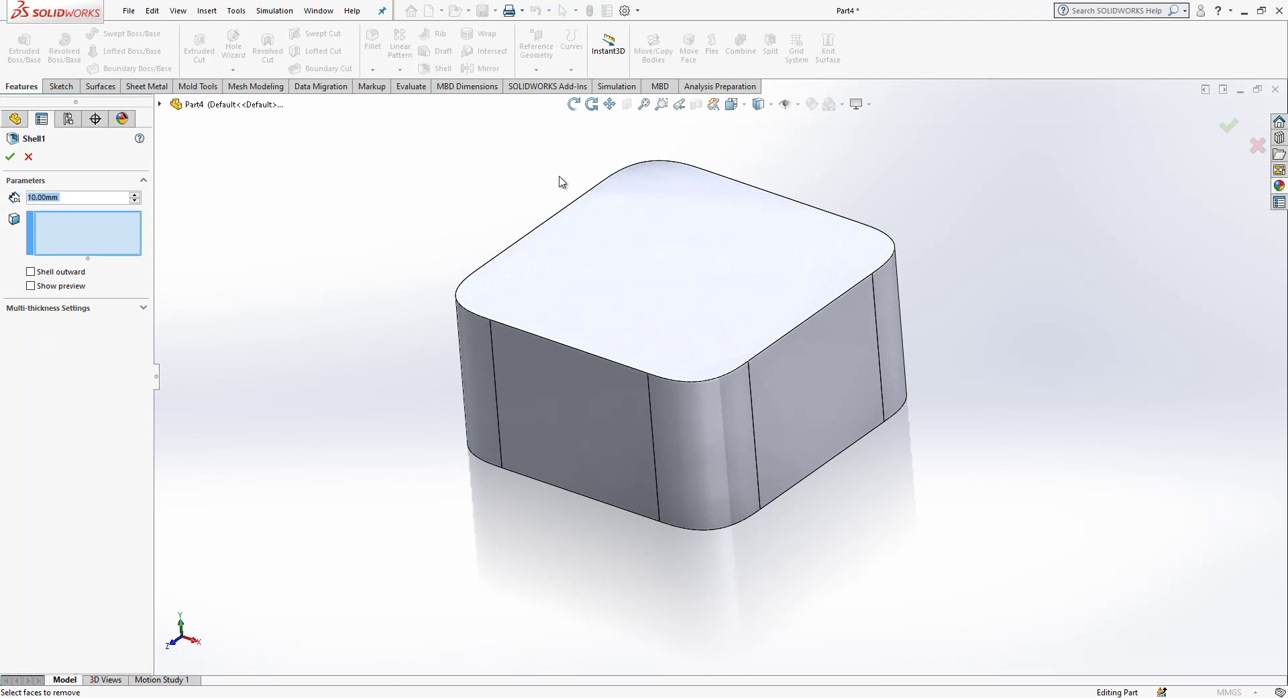
pyautogui.write('3')
pyautogui.press('Return')
pyautogui.click(502, 303)
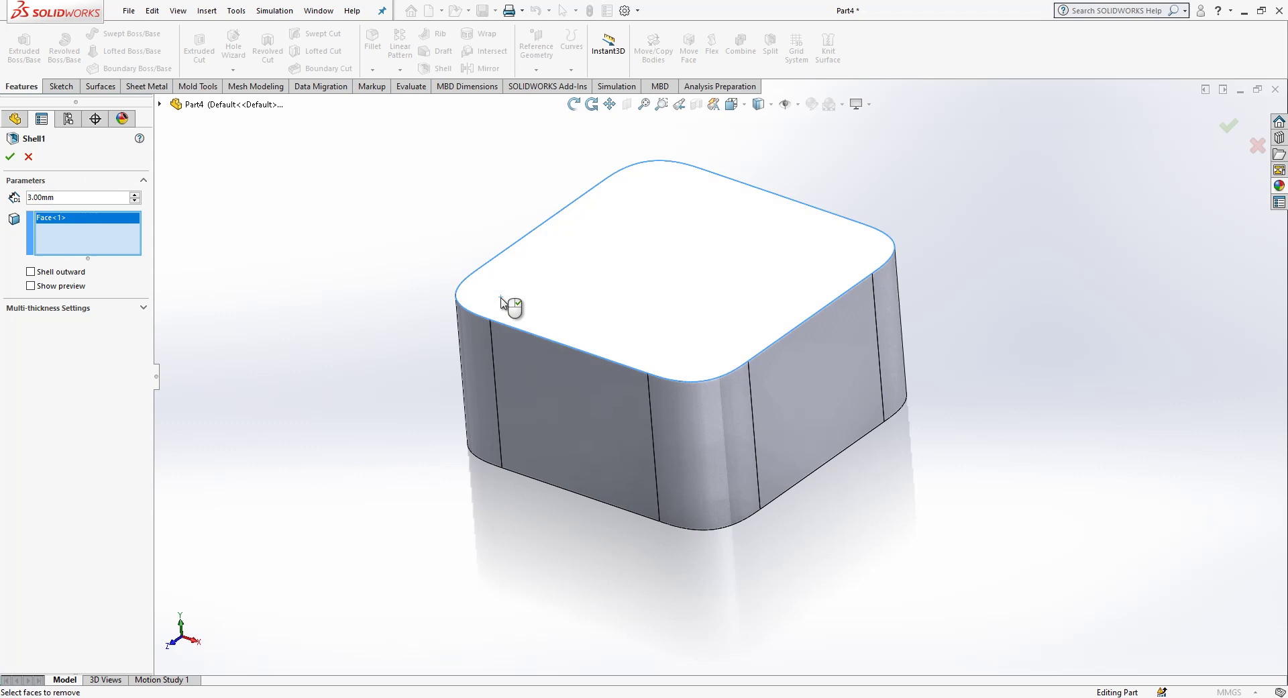
pyautogui.rightClick(502, 303)
pyautogui.moveTo(492, 328); pyautogui.dragTo(749, 349, button='middle')
pyautogui.hotkey('ctrl', '7')
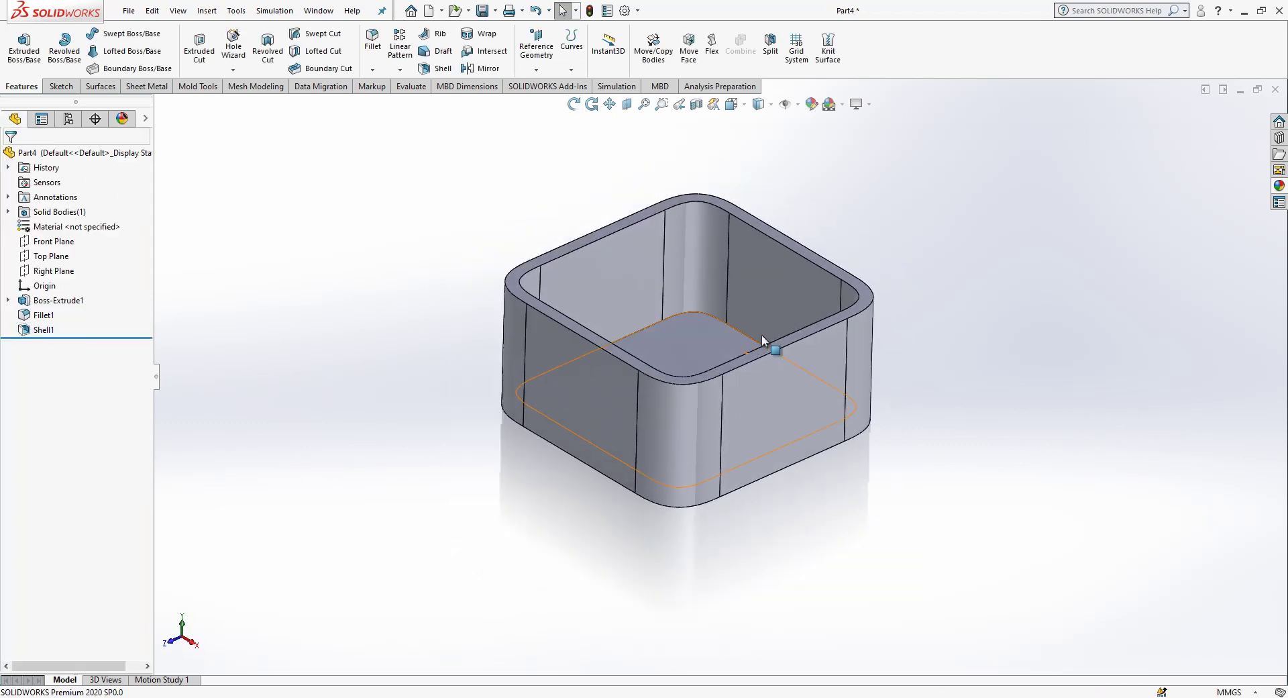
# Create Plane1 from the top rim face, offset 5 mm with the offset flipped below the rim.
pyautogui.click(533, 49)
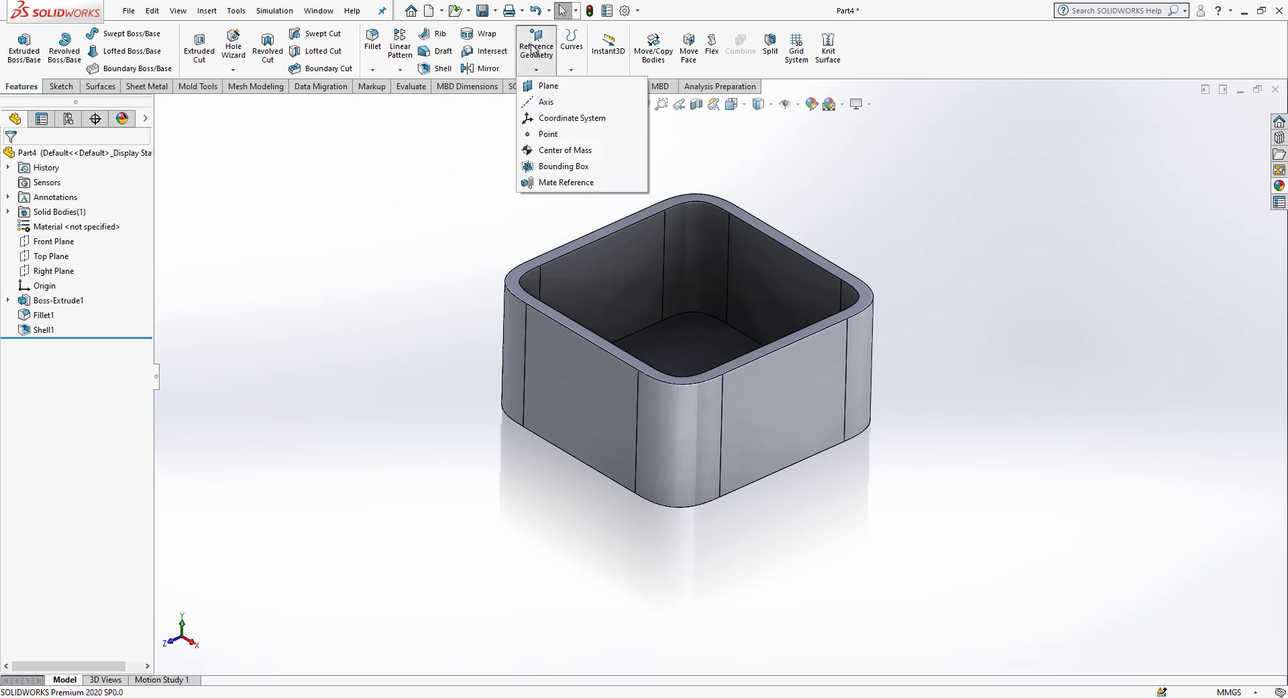
pyautogui.click(549, 86)
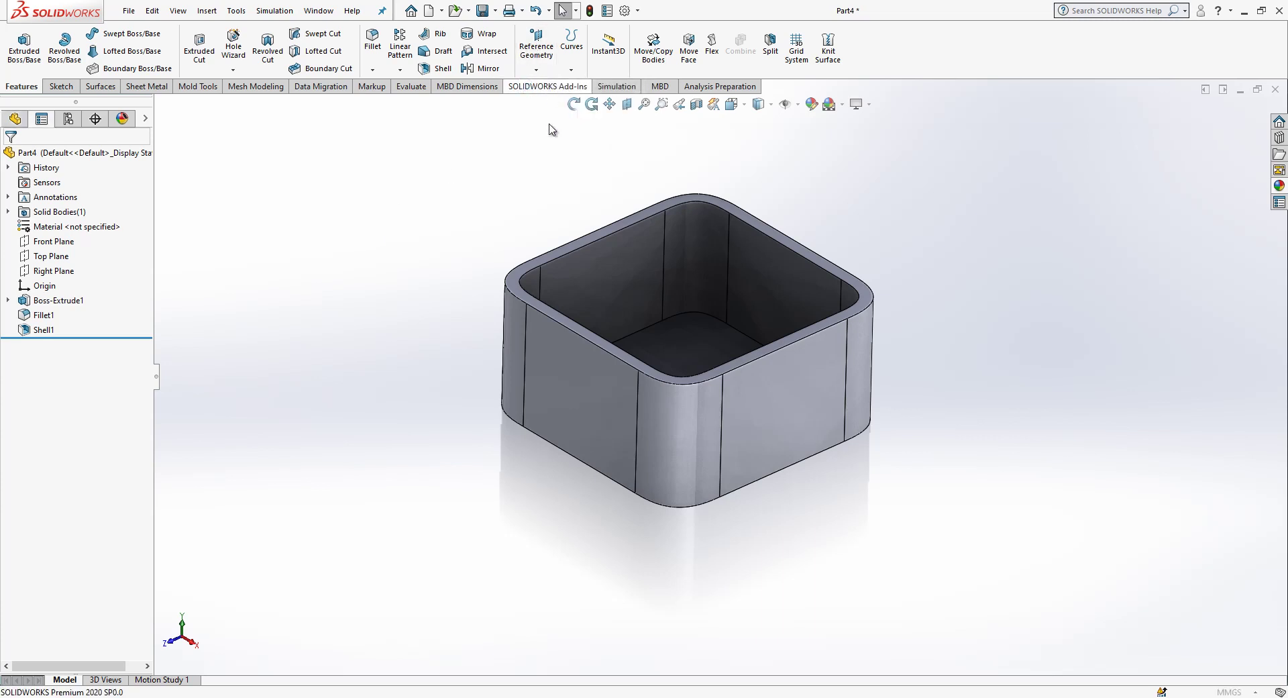
pyautogui.click(520, 277)
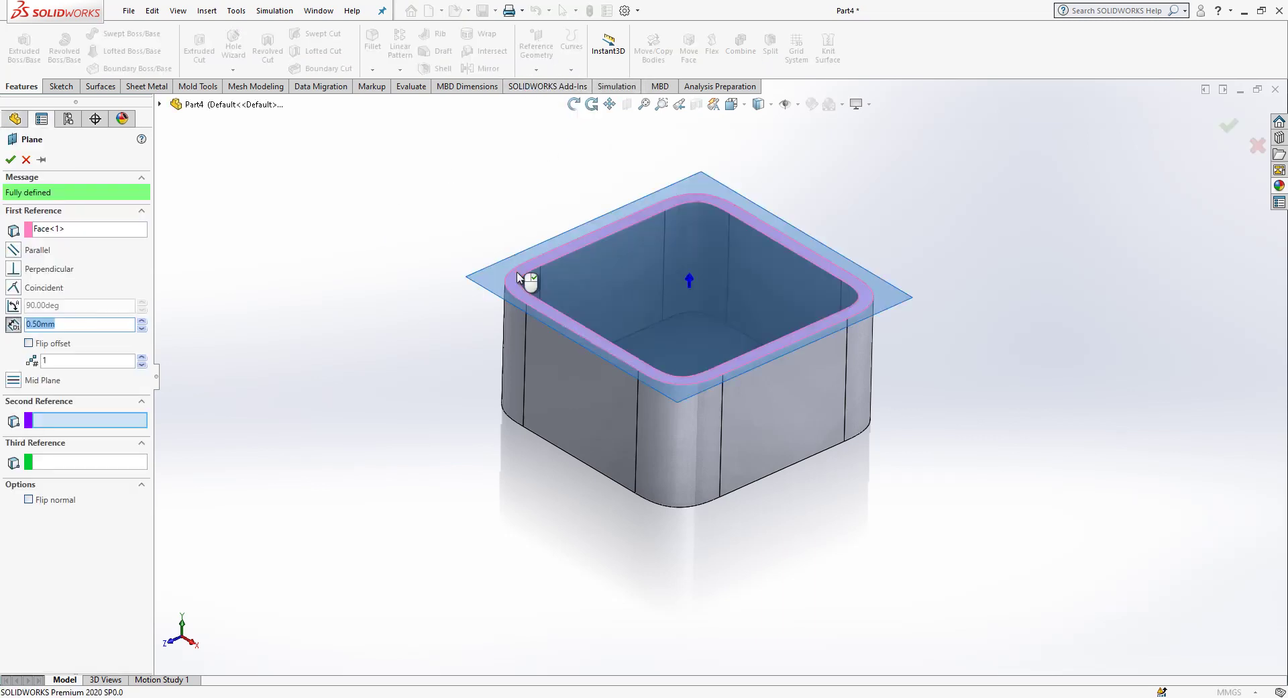
pyautogui.click(45, 348)
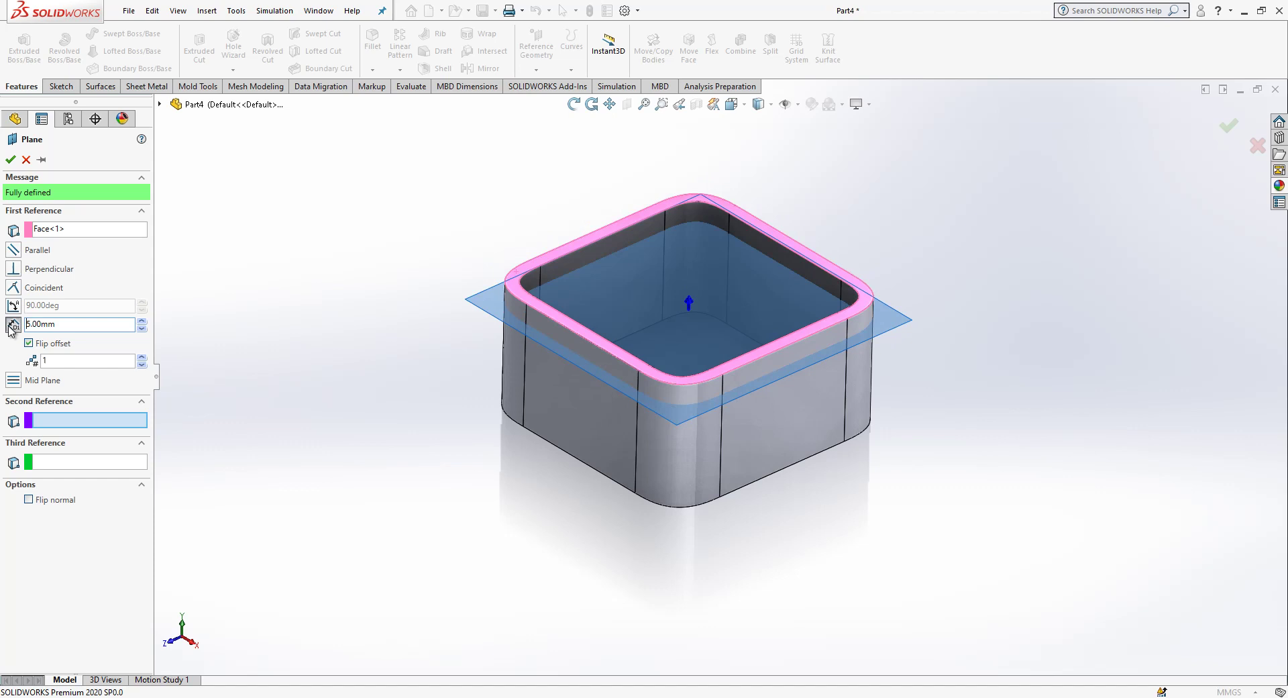
pyautogui.press('Return')
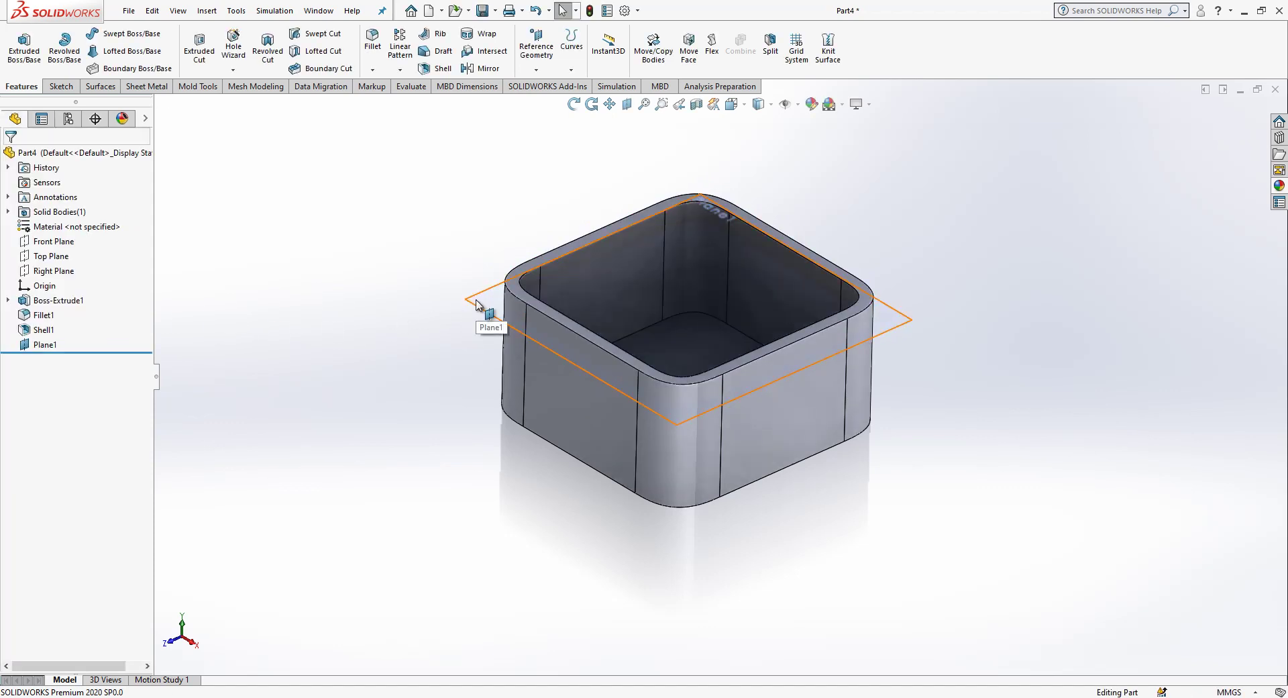
pyautogui.click(477, 304)
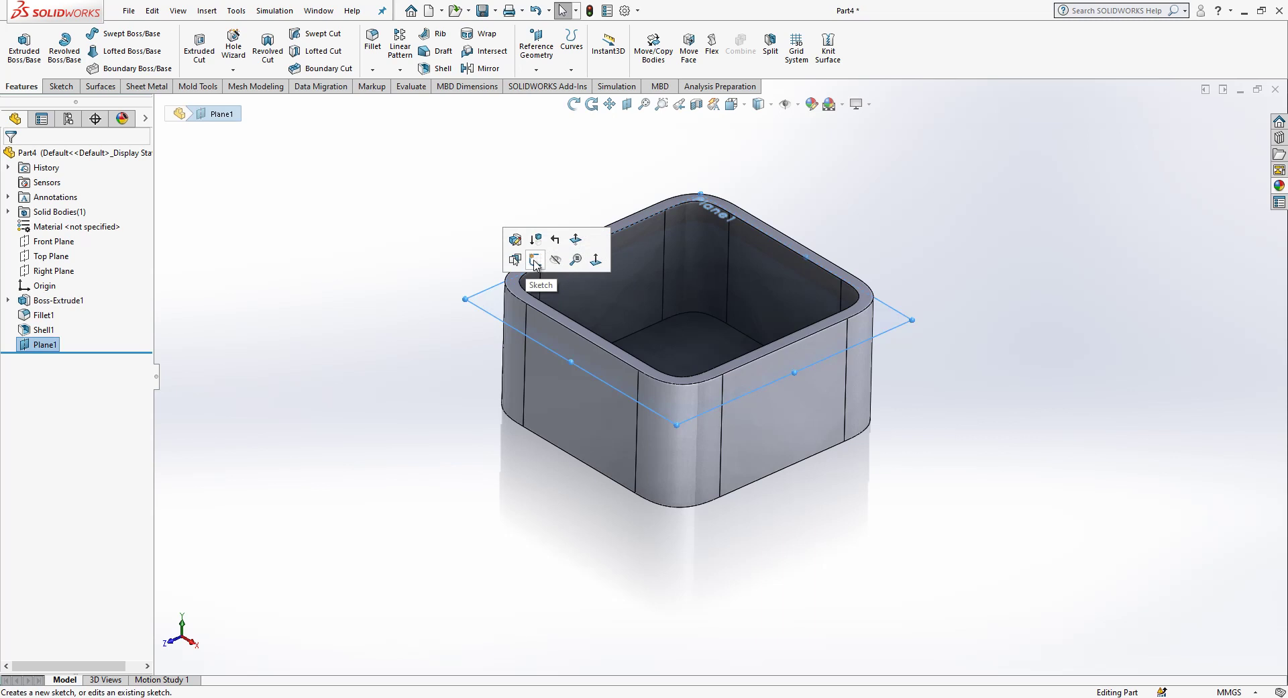
pyautogui.click(534, 261)
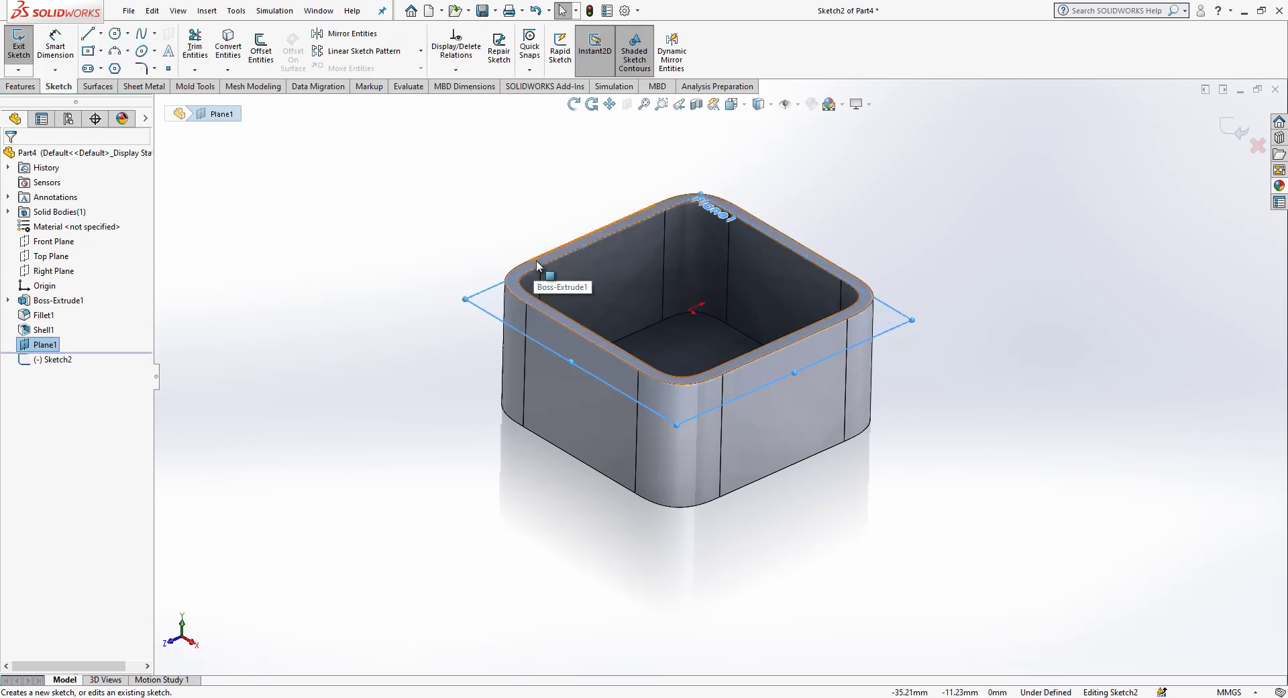
pyautogui.press('space')
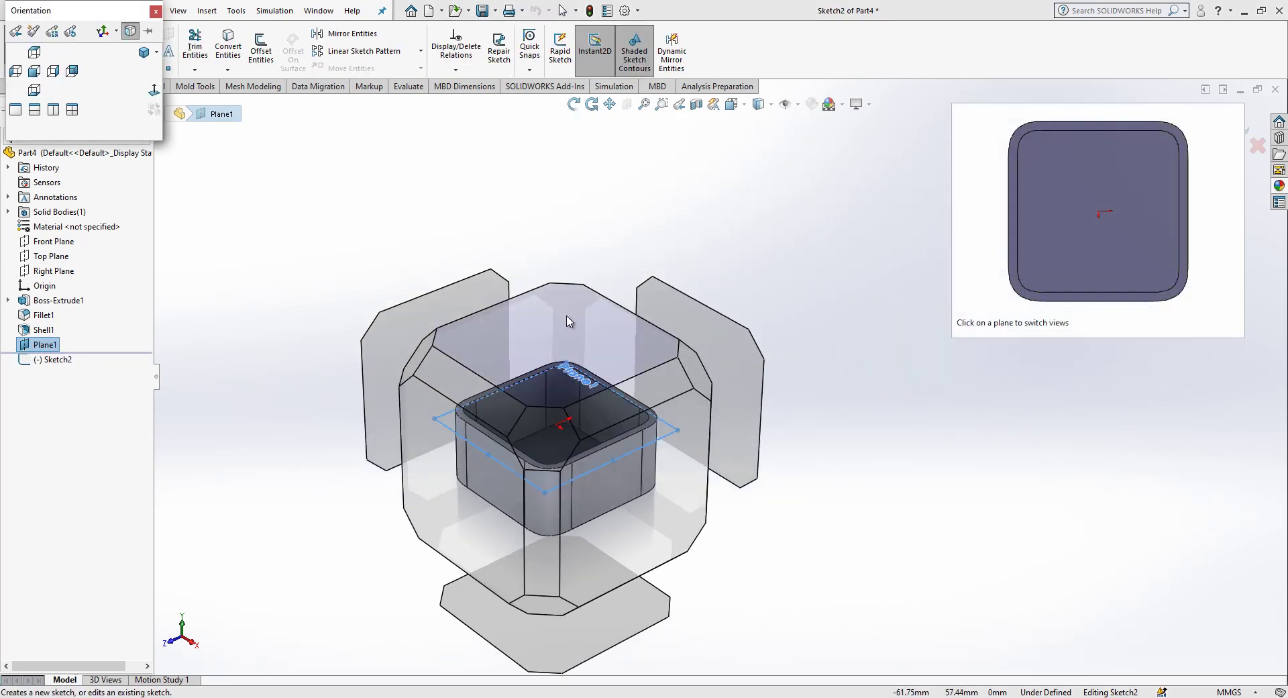
pyautogui.click(566, 316)
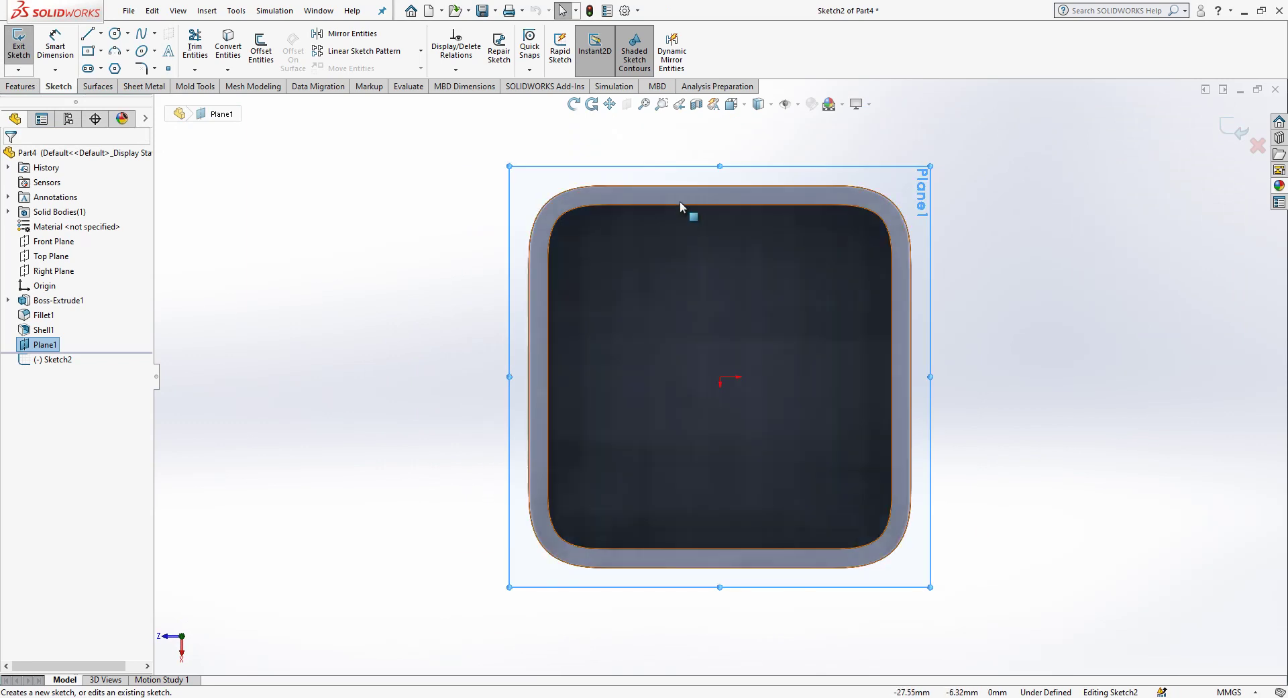
pyautogui.click(681, 196)
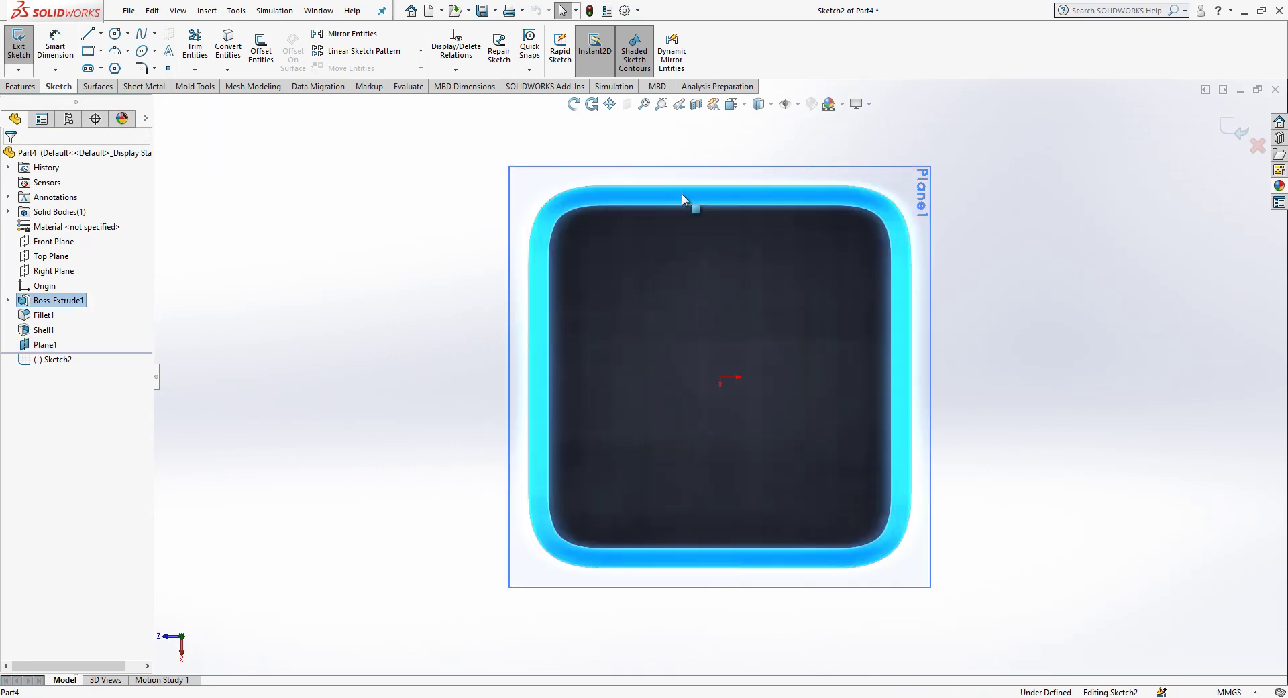
pyautogui.click(261, 50)
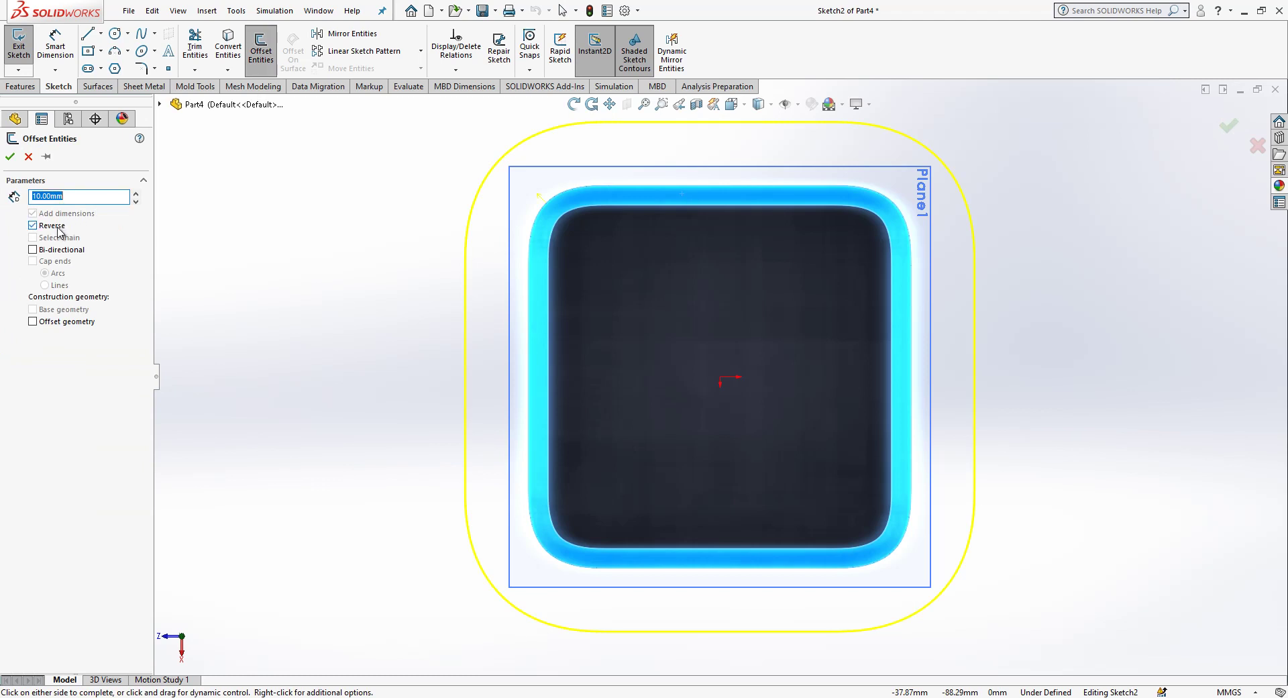
pyautogui.write('1.5')
pyautogui.press('Return')
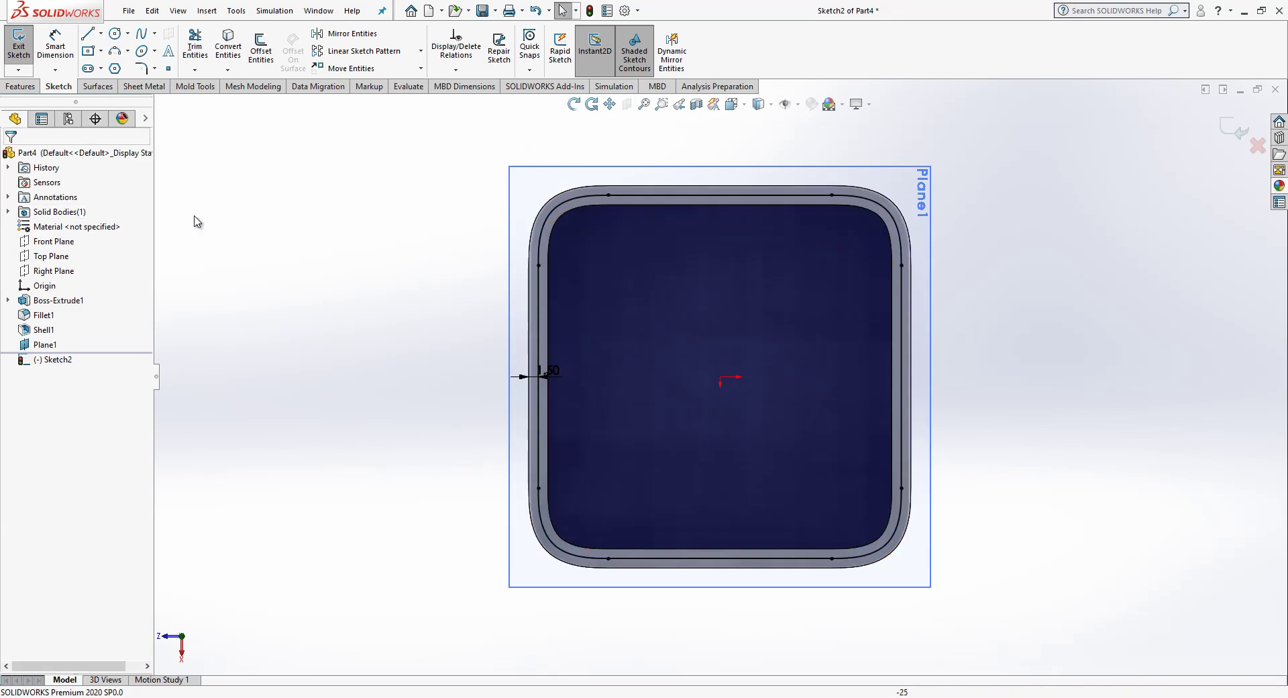
pyautogui.click(560, 208)
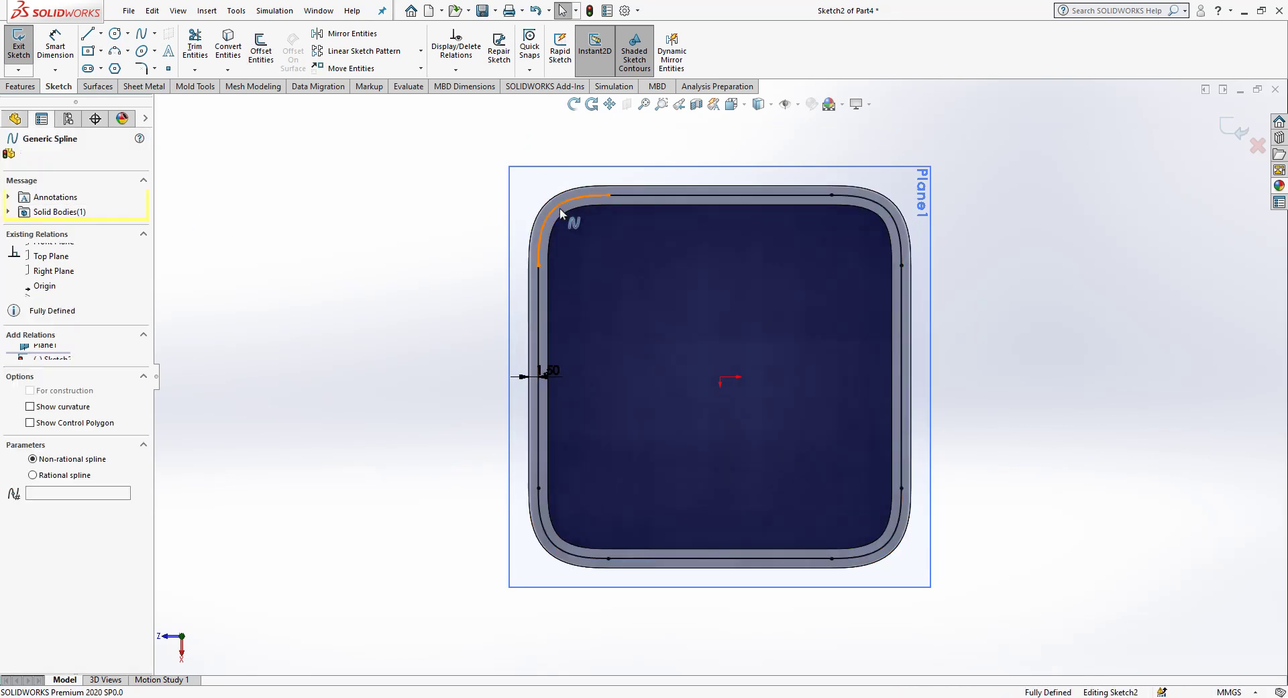
pyautogui.click(561, 210)
pyautogui.click(445, 244)
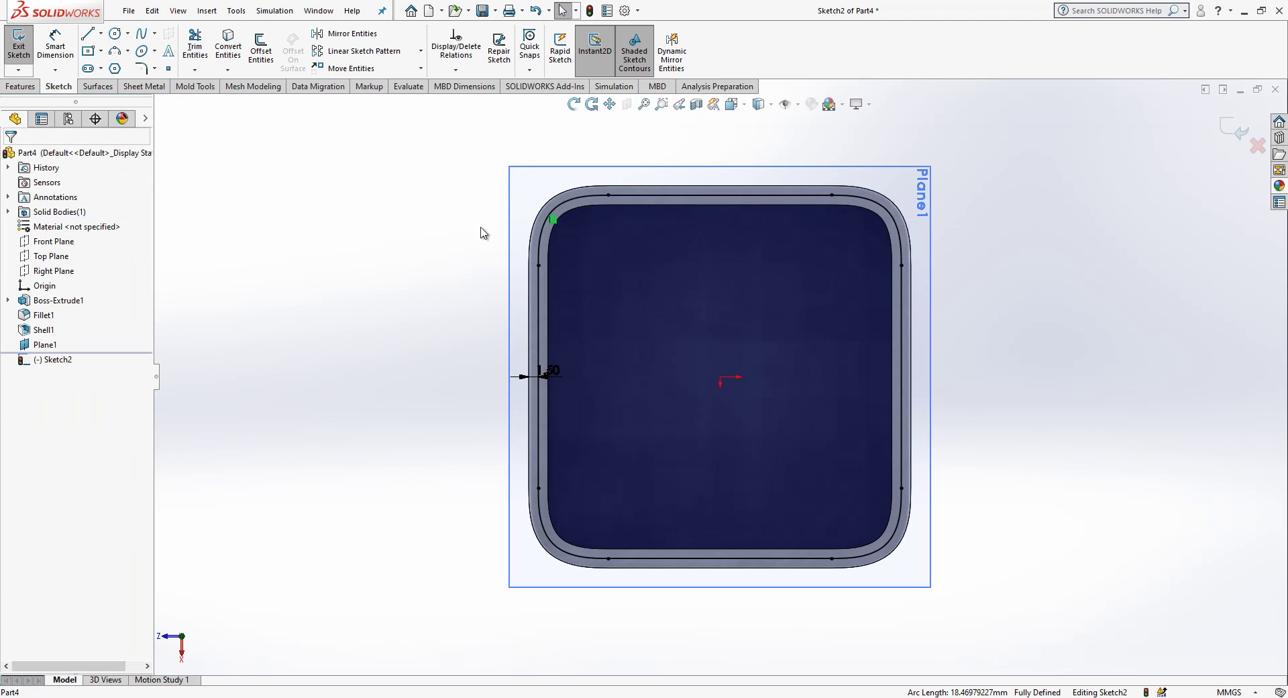
pyautogui.hotkey('ctrl', 'z')
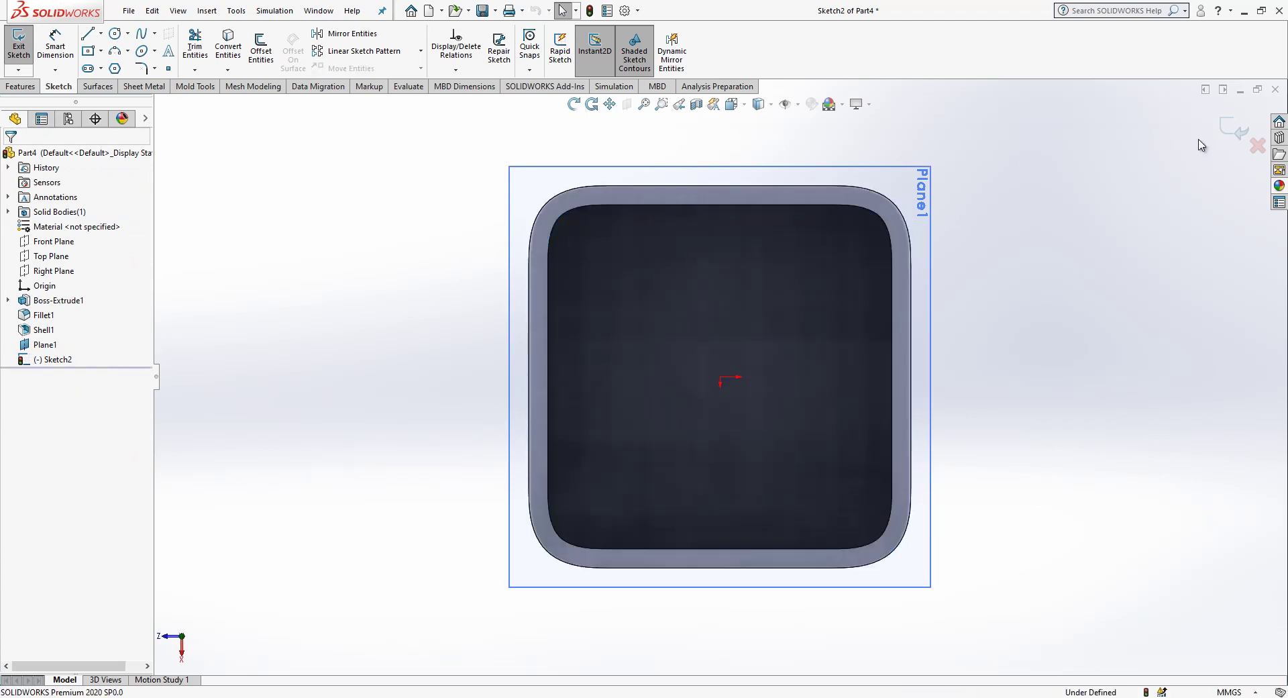
# Exit the sketch without keeping it and review Fillet1 and its rounded corner edge.
pyautogui.click(1226, 134)
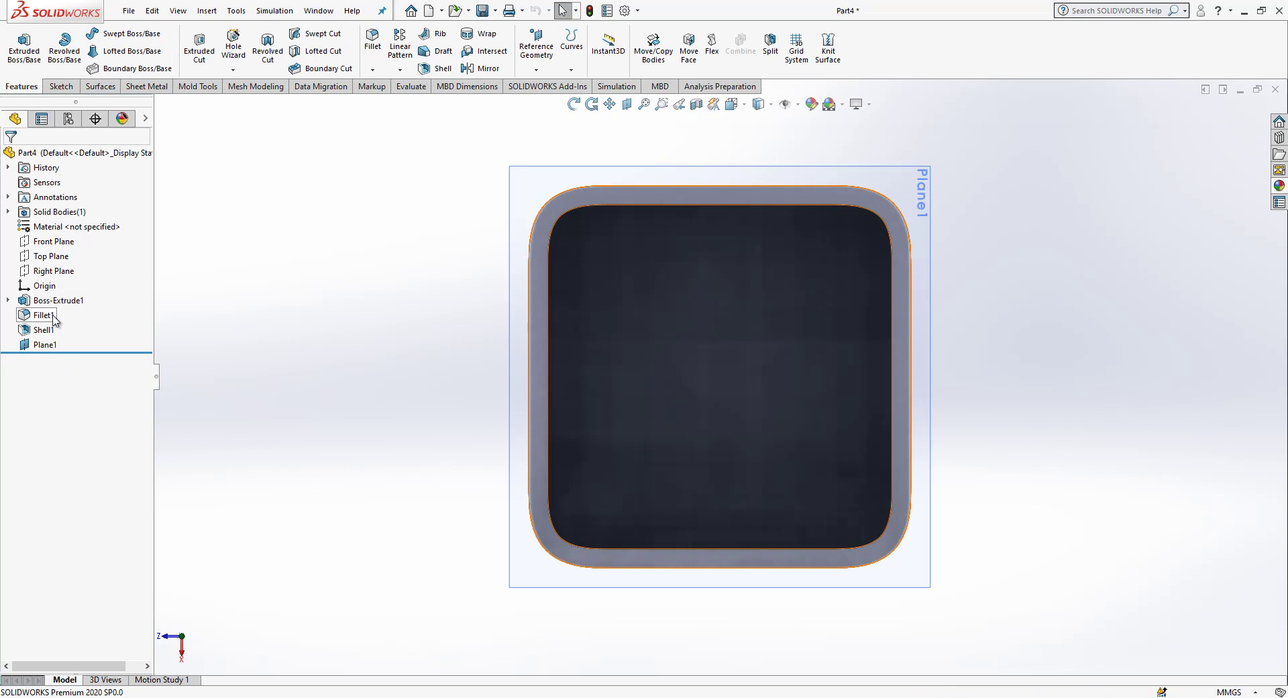
pyautogui.click(44, 315)
pyautogui.click(560, 194)
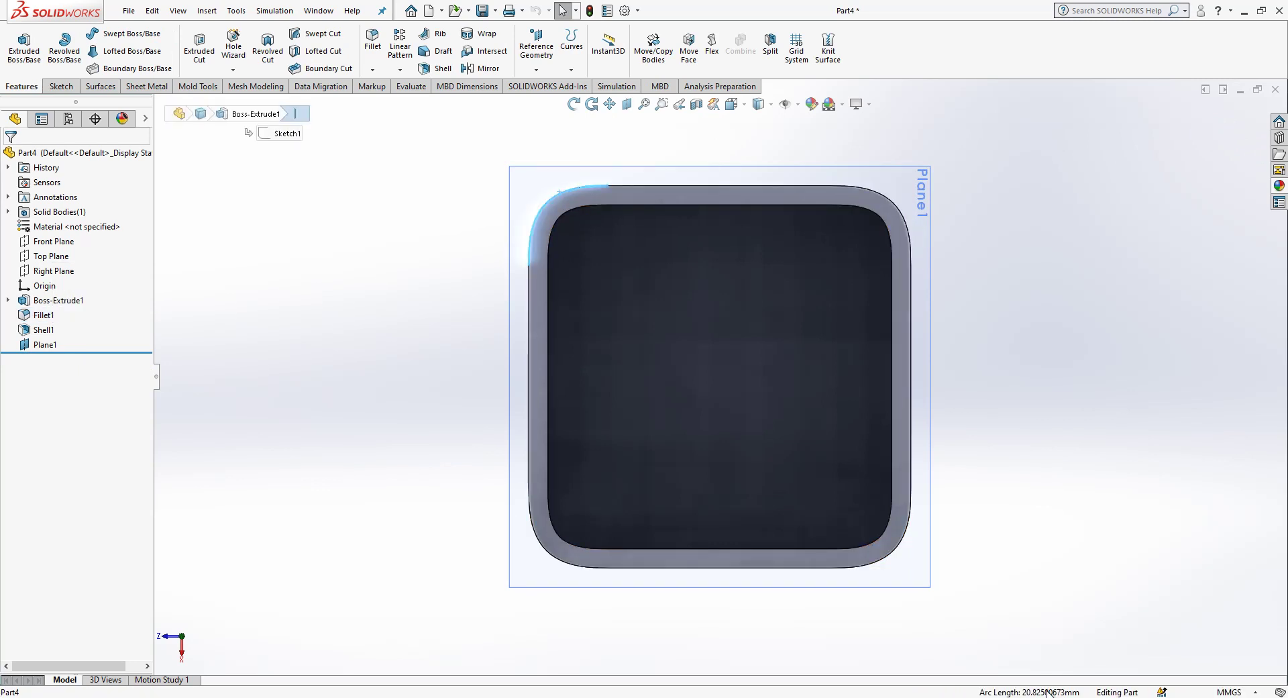
pyautogui.click(44, 314)
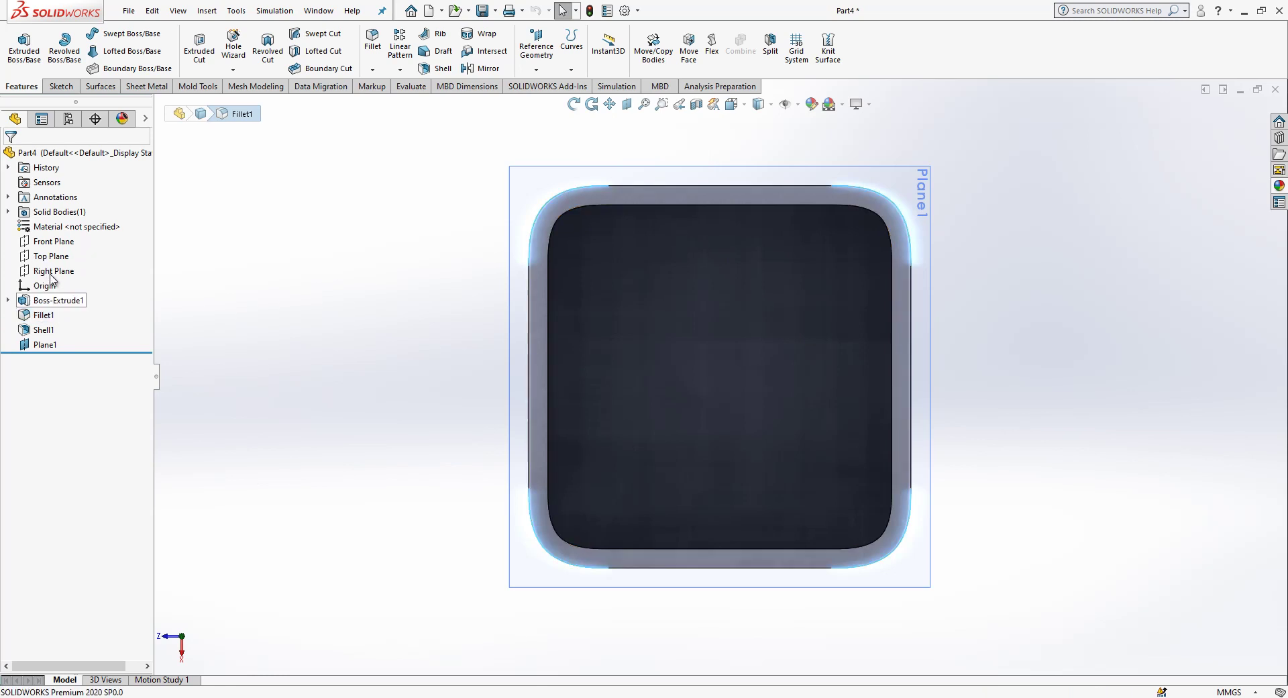
pyautogui.click(125, 304)
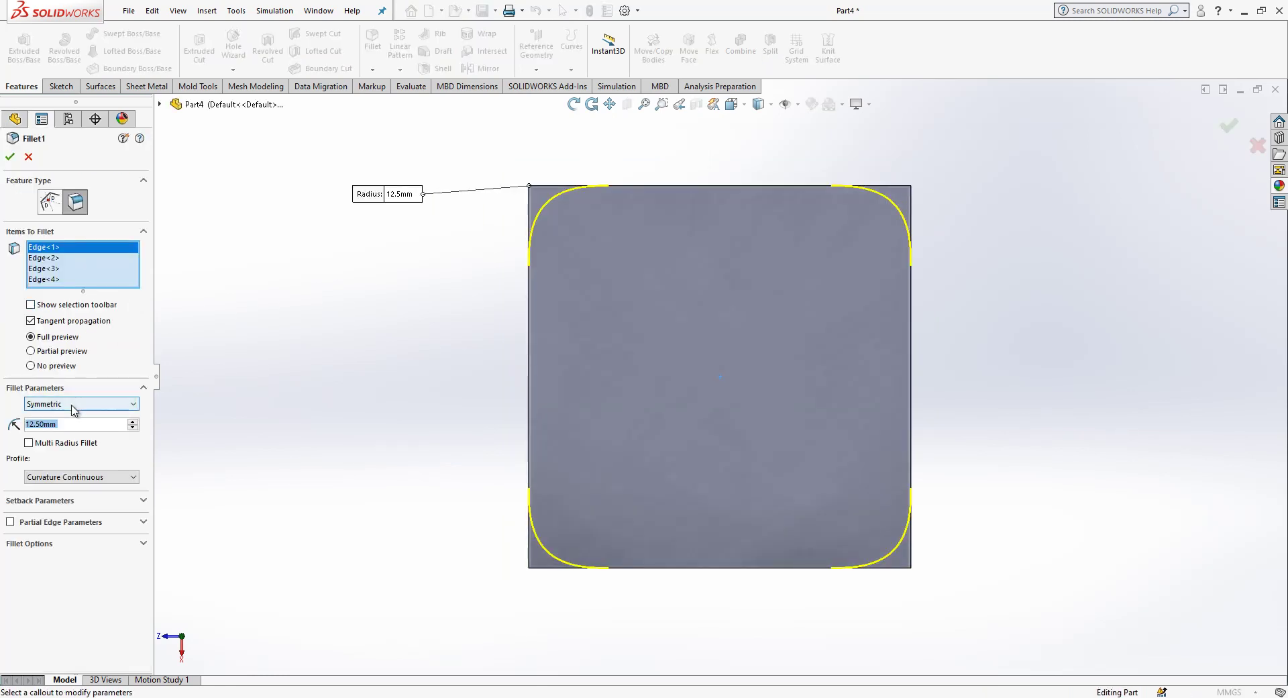
pyautogui.click(28, 156)
# Change Fillet1's profile to Circular, keeping its 12.5 mm radius on the corners.
pyautogui.rightClick(43, 314)
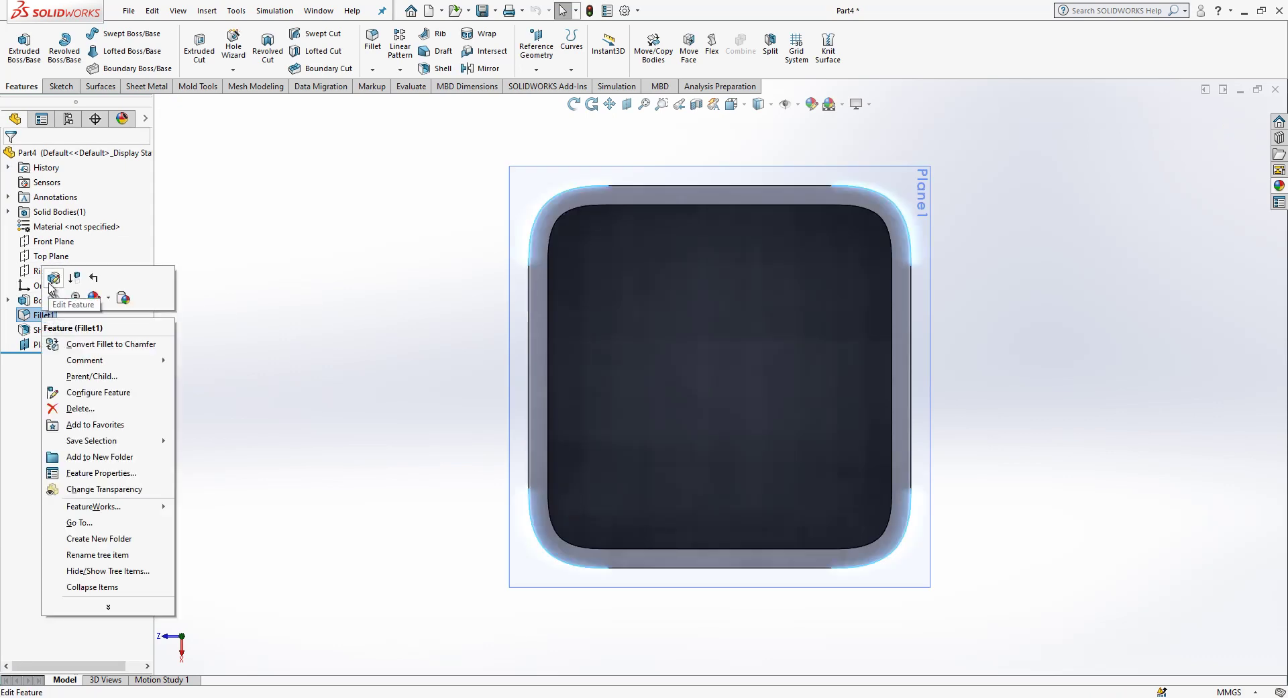
pyautogui.click(53, 277)
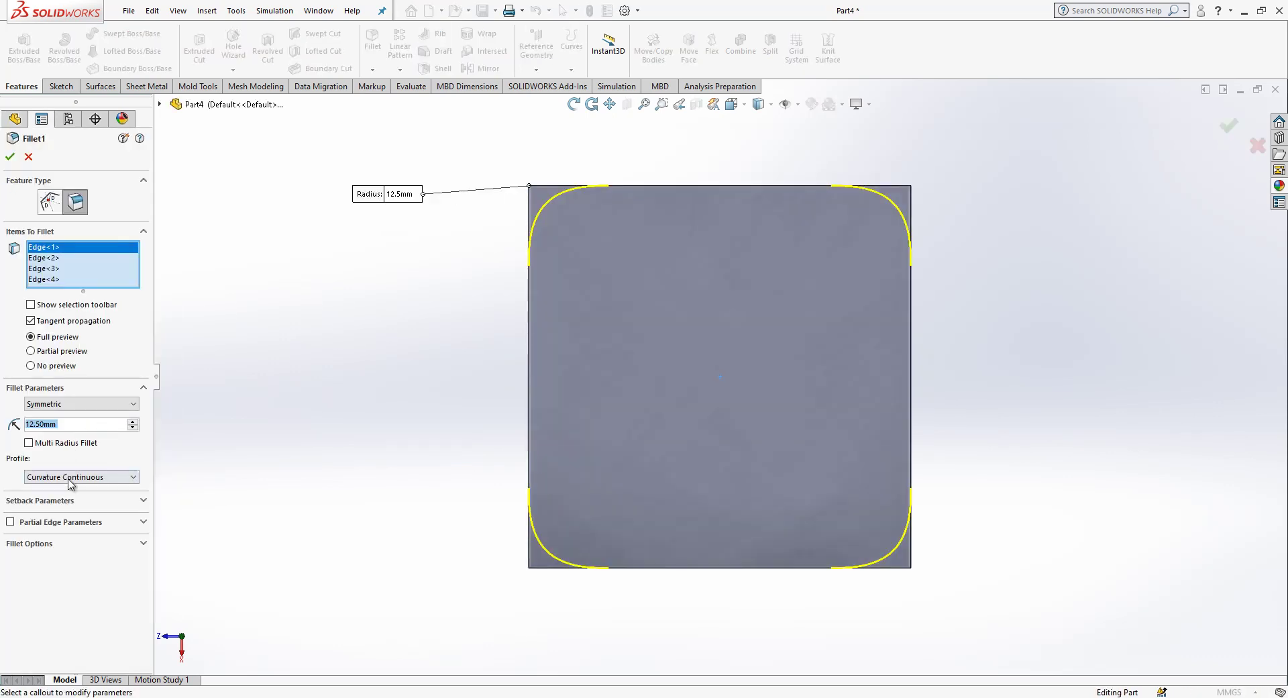
pyautogui.click(70, 483)
pyautogui.click(47, 491)
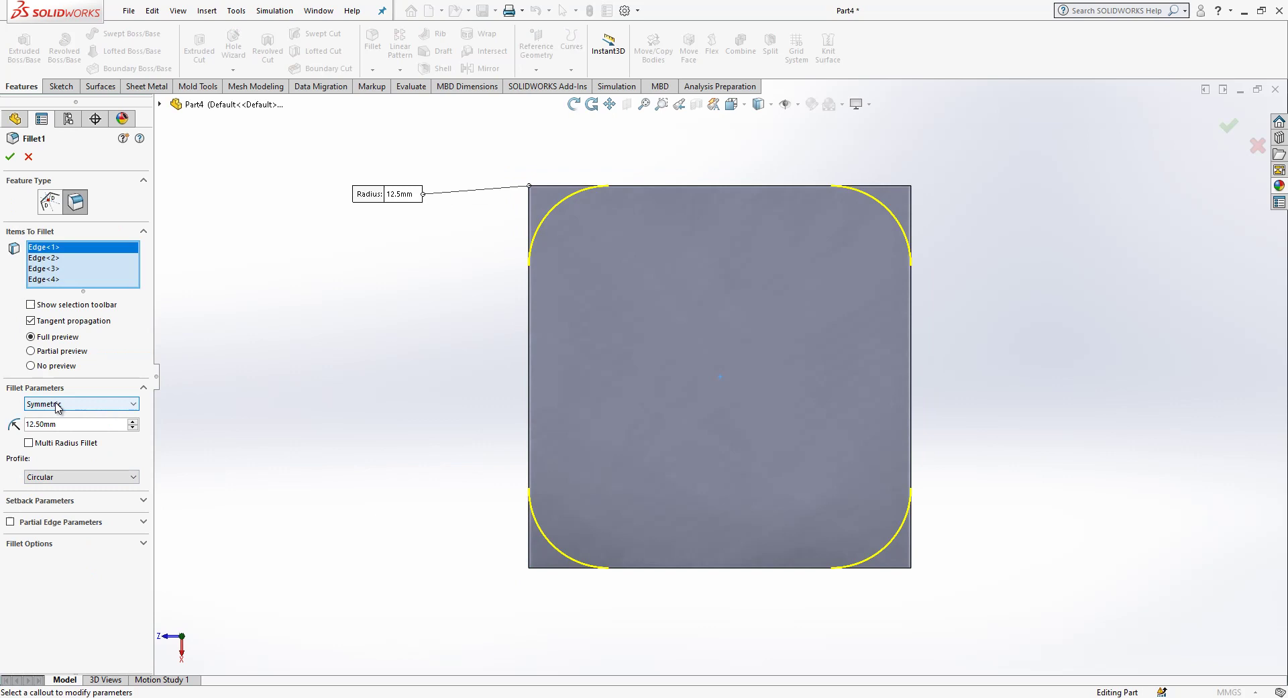
pyautogui.click(10, 156)
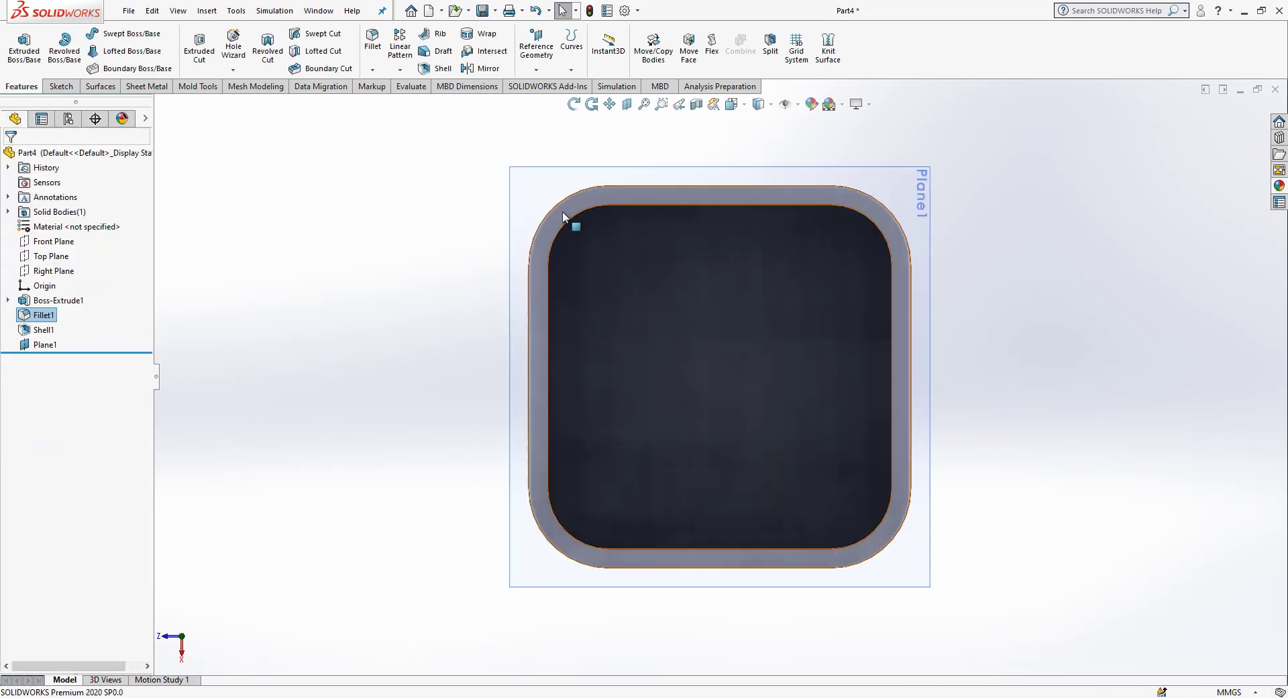
pyautogui.click(562, 200)
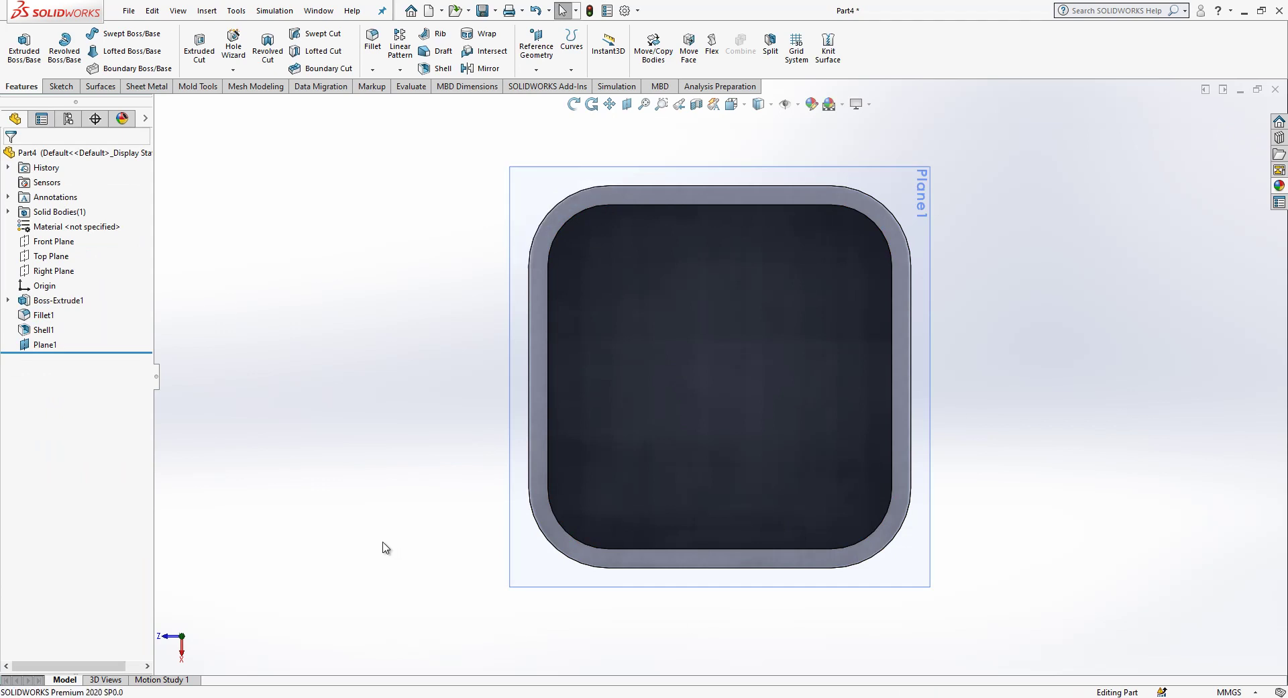
# Start a sketch on Plane1 and offset the rim outline 1.50 mm inward.
pyautogui.click(547, 230)
pyautogui.click(516, 202)
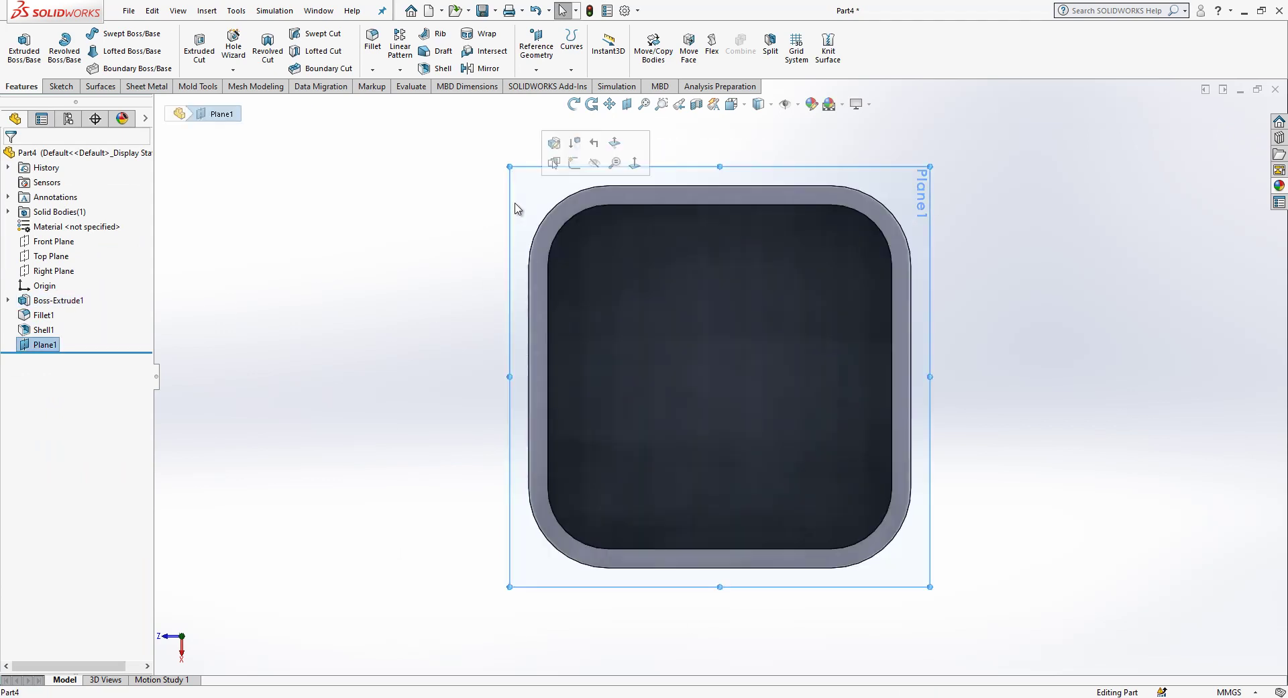
pyautogui.click(407, 225)
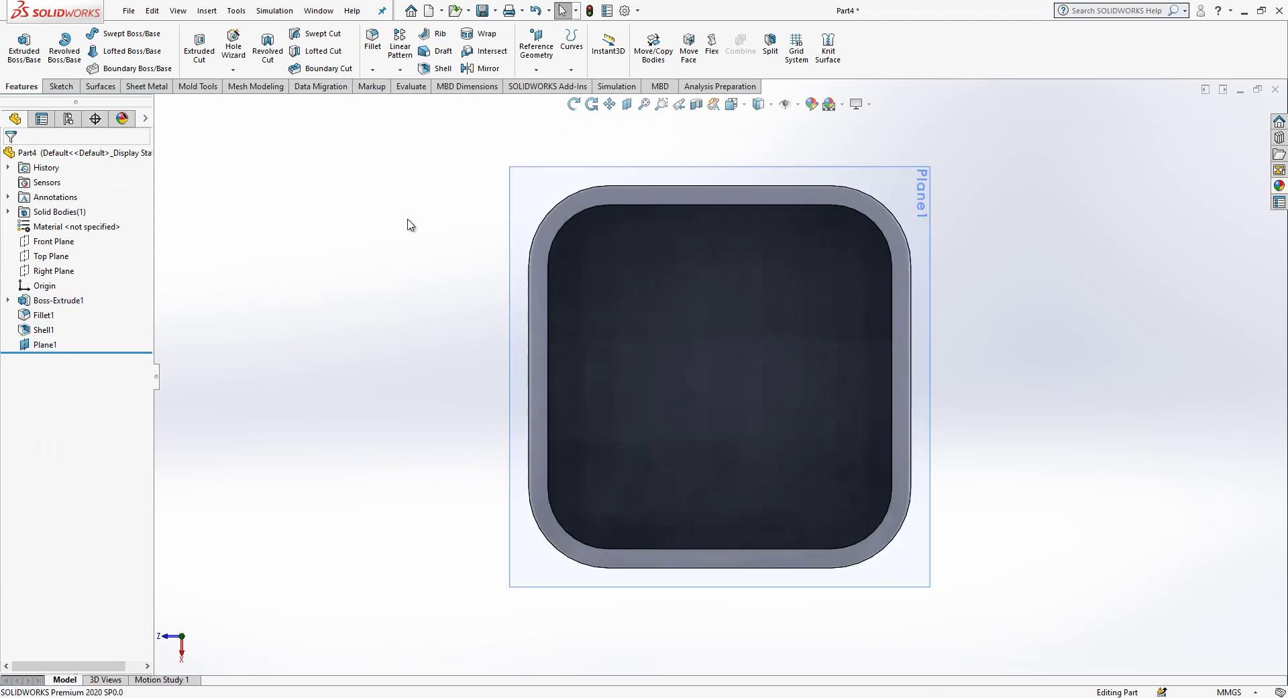
pyautogui.click(45, 344)
pyautogui.click(67, 319)
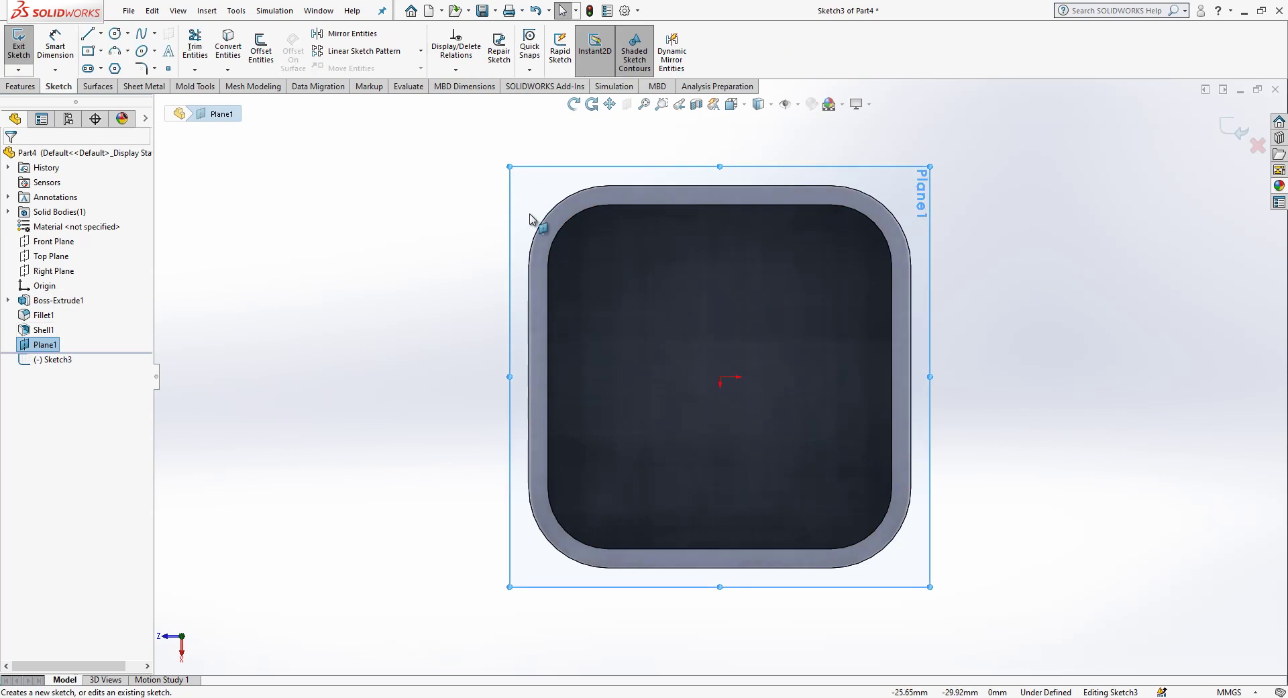
pyautogui.click(566, 206)
pyautogui.click(254, 51)
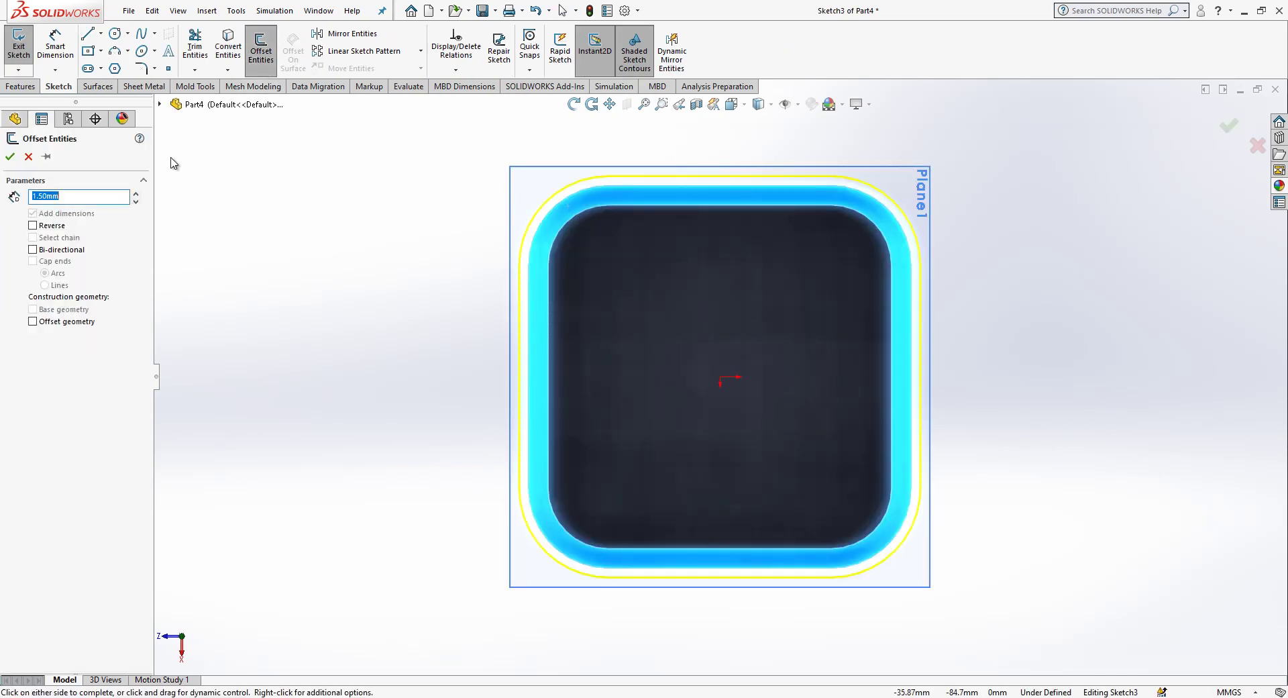
pyautogui.click(33, 226)
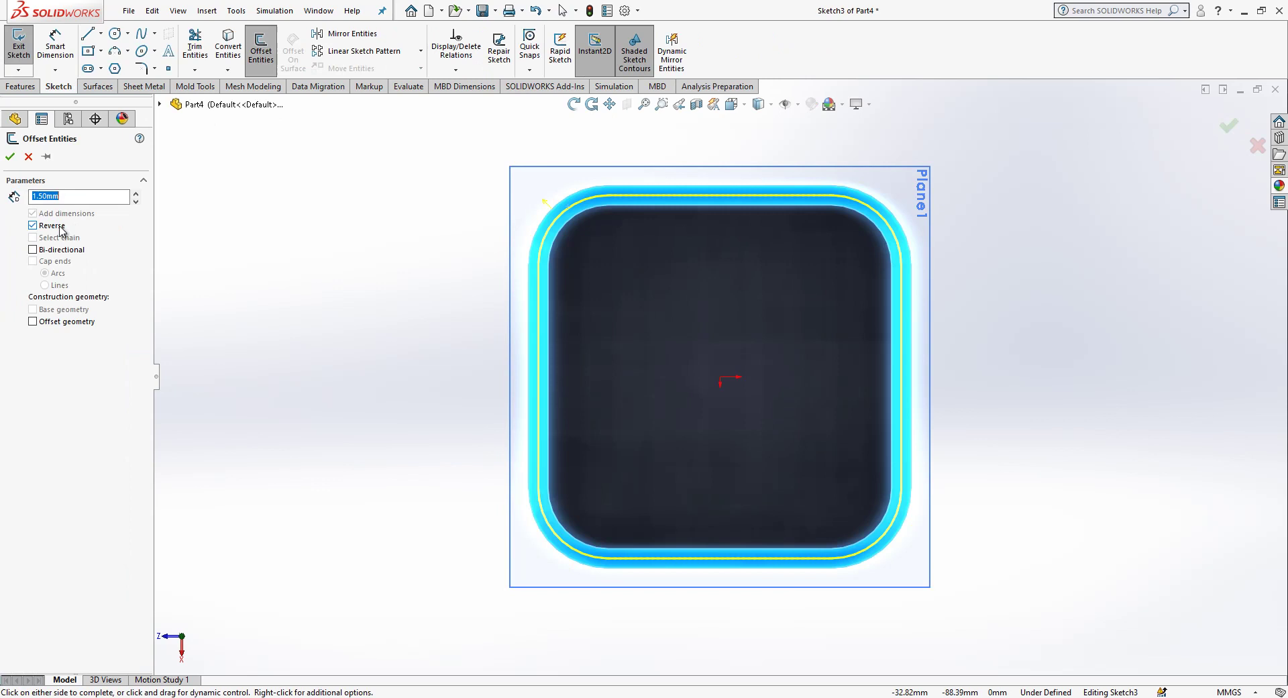
pyautogui.press('Return')
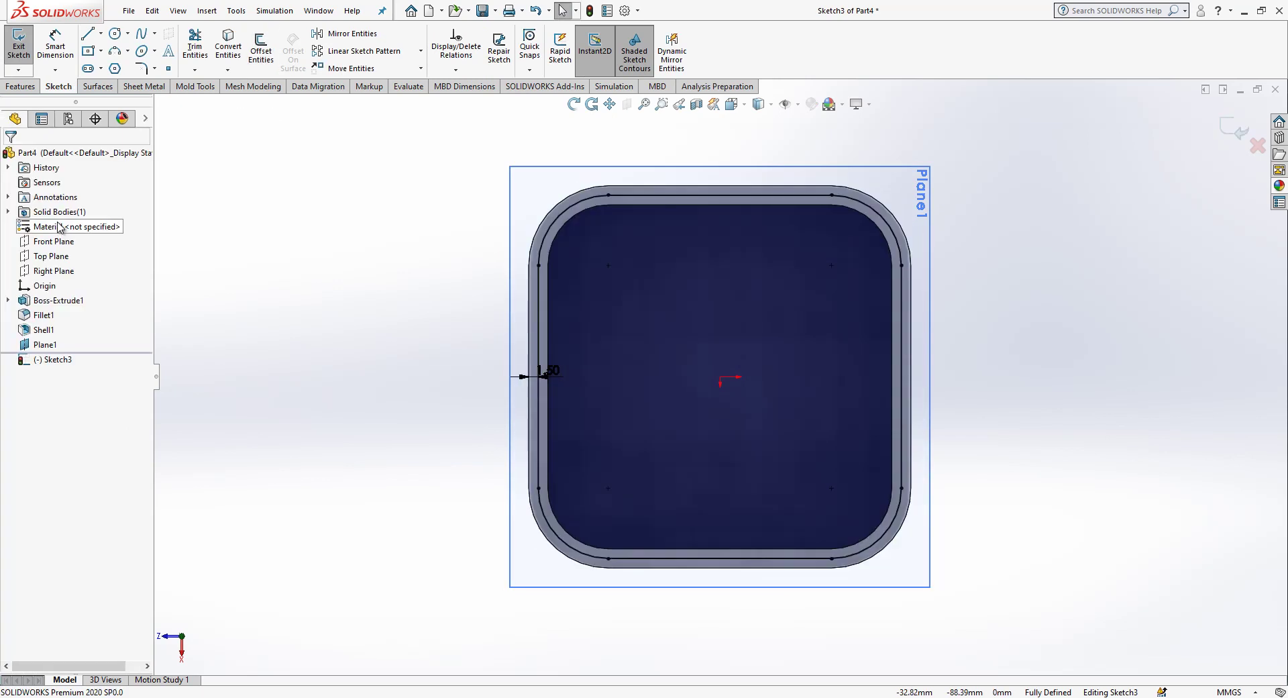
# Remove the offset's left segments and extend the top and bottom lines out to the left.
pyautogui.click(545, 227)
pyautogui.press('Escape')
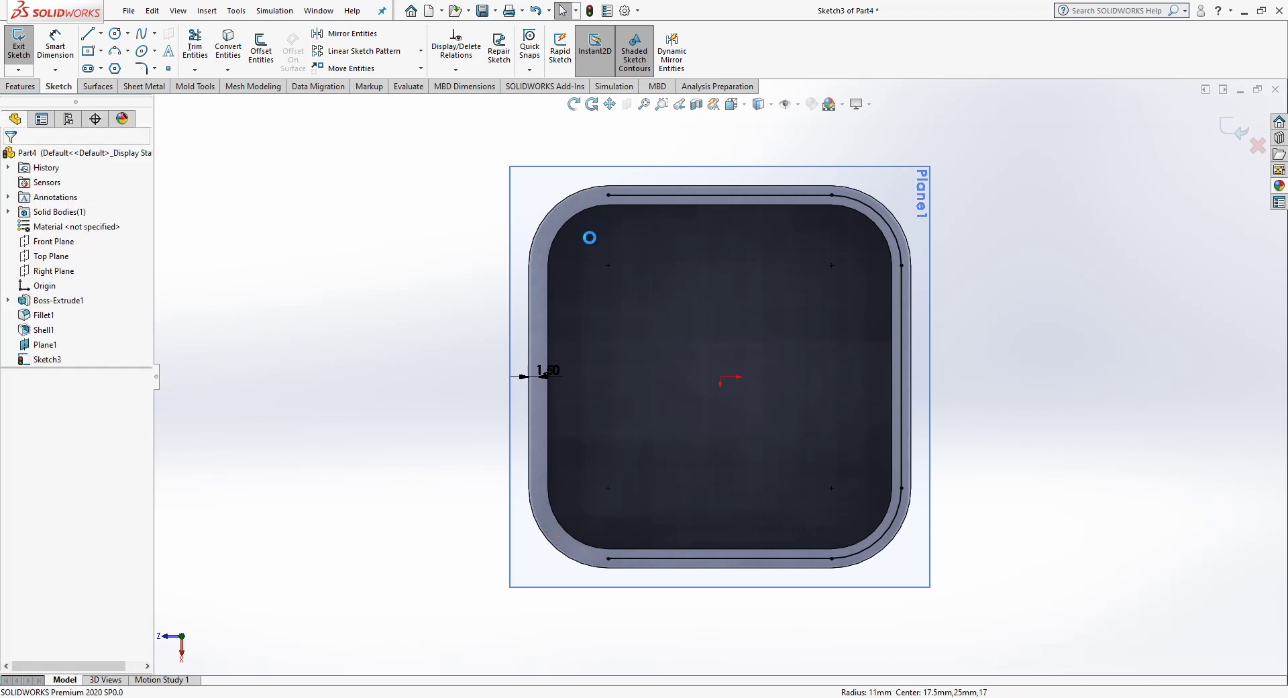
pyautogui.moveTo(608, 194); pyautogui.dragTo(449, 195)
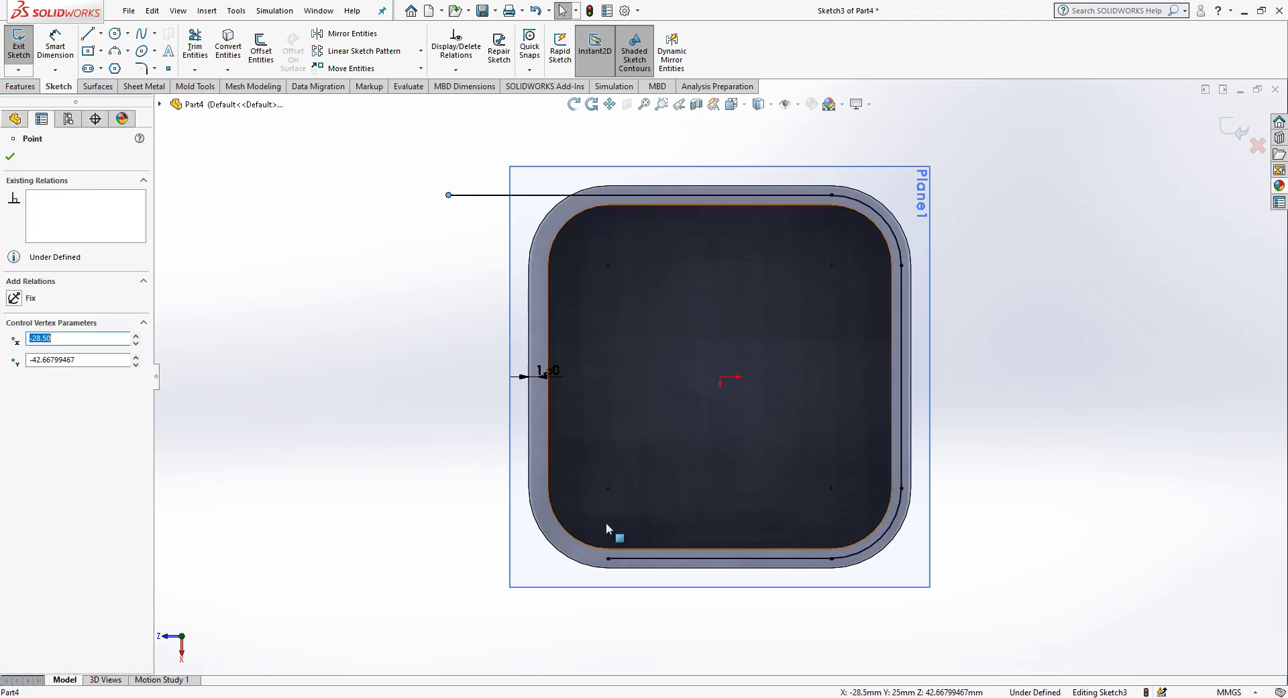
pyautogui.moveTo(608, 558); pyautogui.dragTo(449, 555)
pyautogui.click(221, 138)
# Join the line ends with a vertical line made collinear with the pot's left outer edge.
pyautogui.click(98, 38)
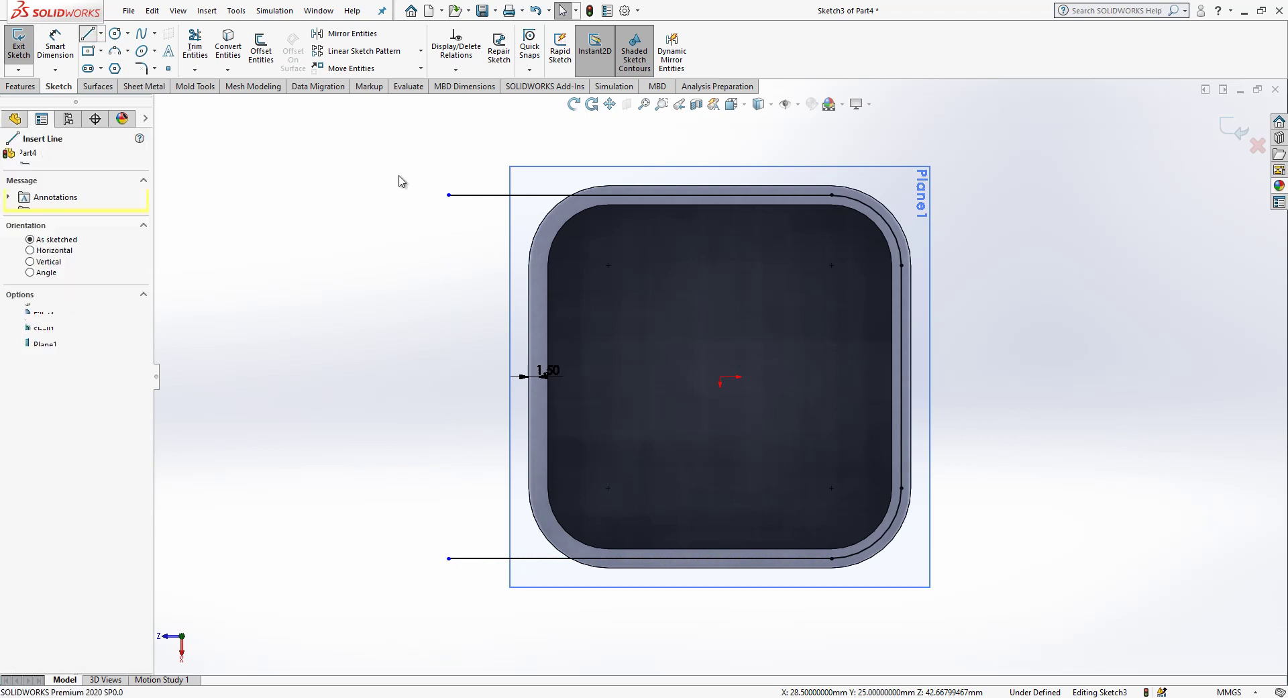
pyautogui.click(449, 195)
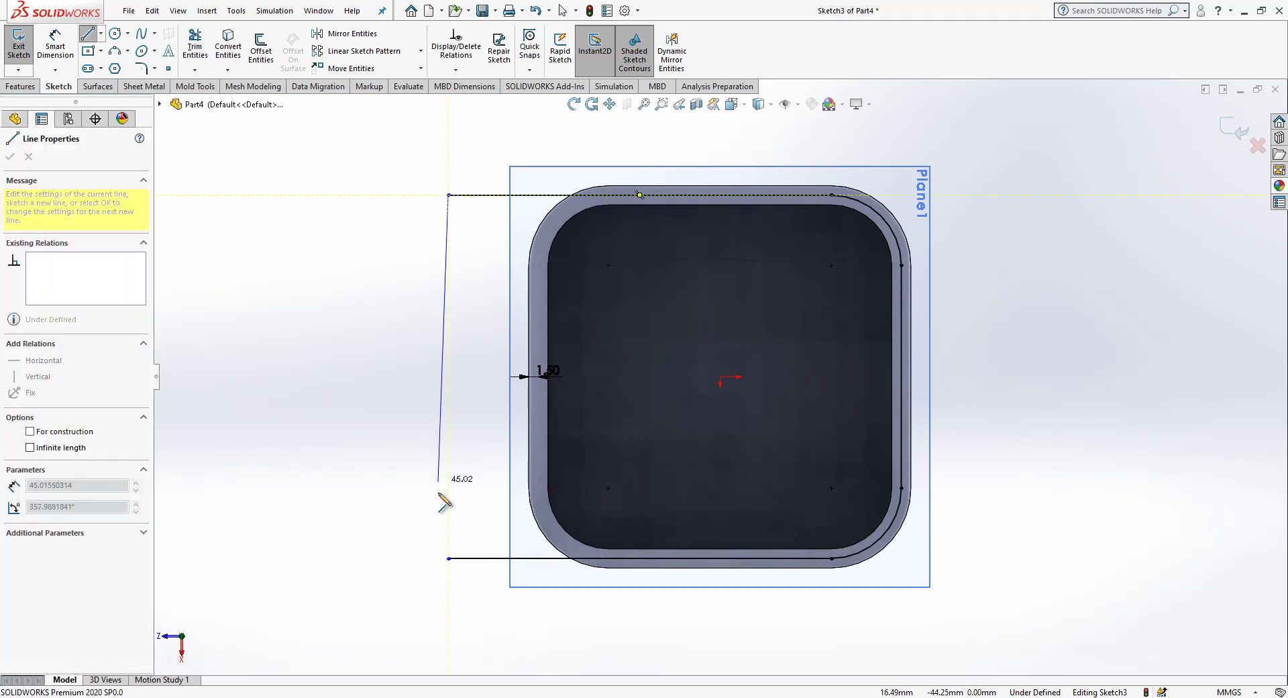
pyautogui.click(449, 557)
pyautogui.press('Escape')
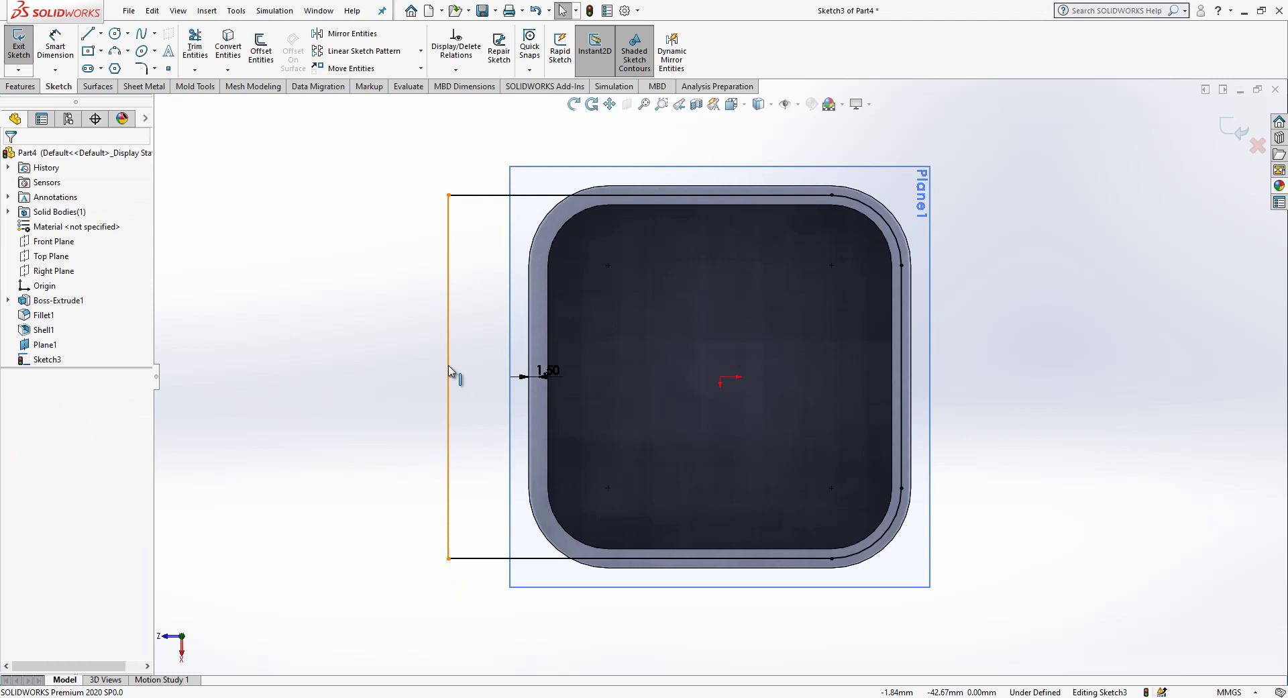
pyautogui.click(449, 371)
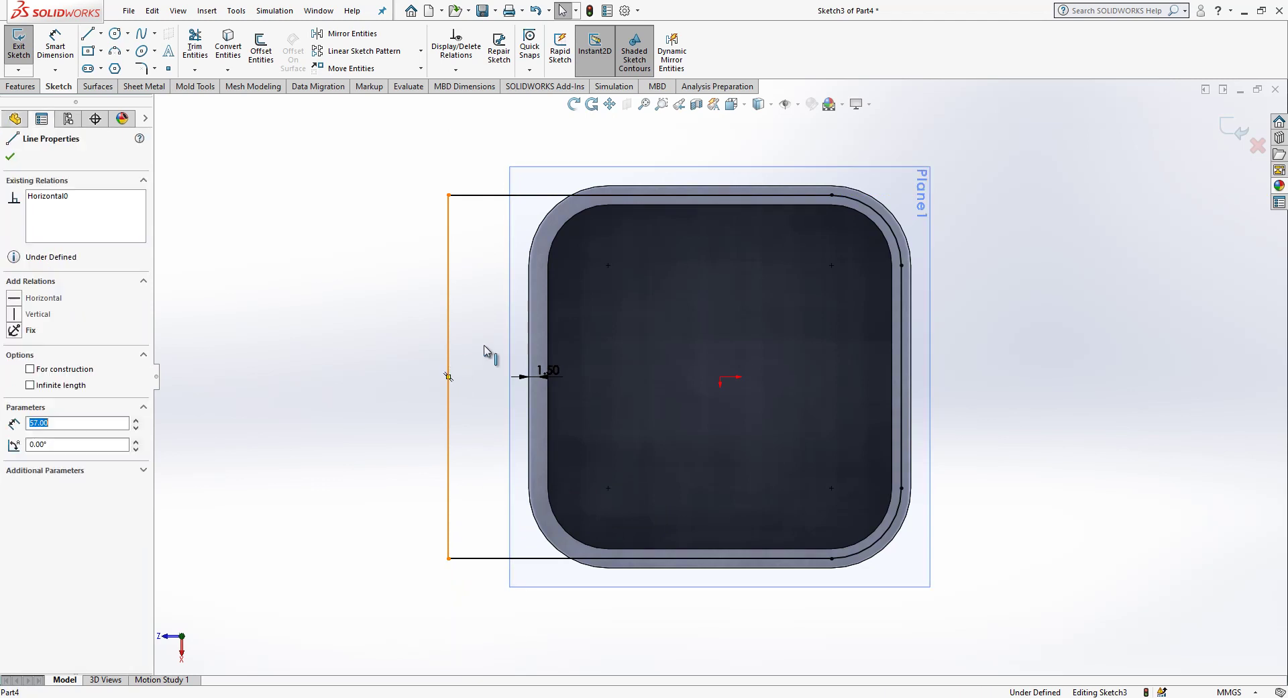
pyautogui.keyDown('ctrl'); pyautogui.click(530, 313); pyautogui.keyUp('ctrl')
pyautogui.click(40, 373)
pyautogui.press('Escape')
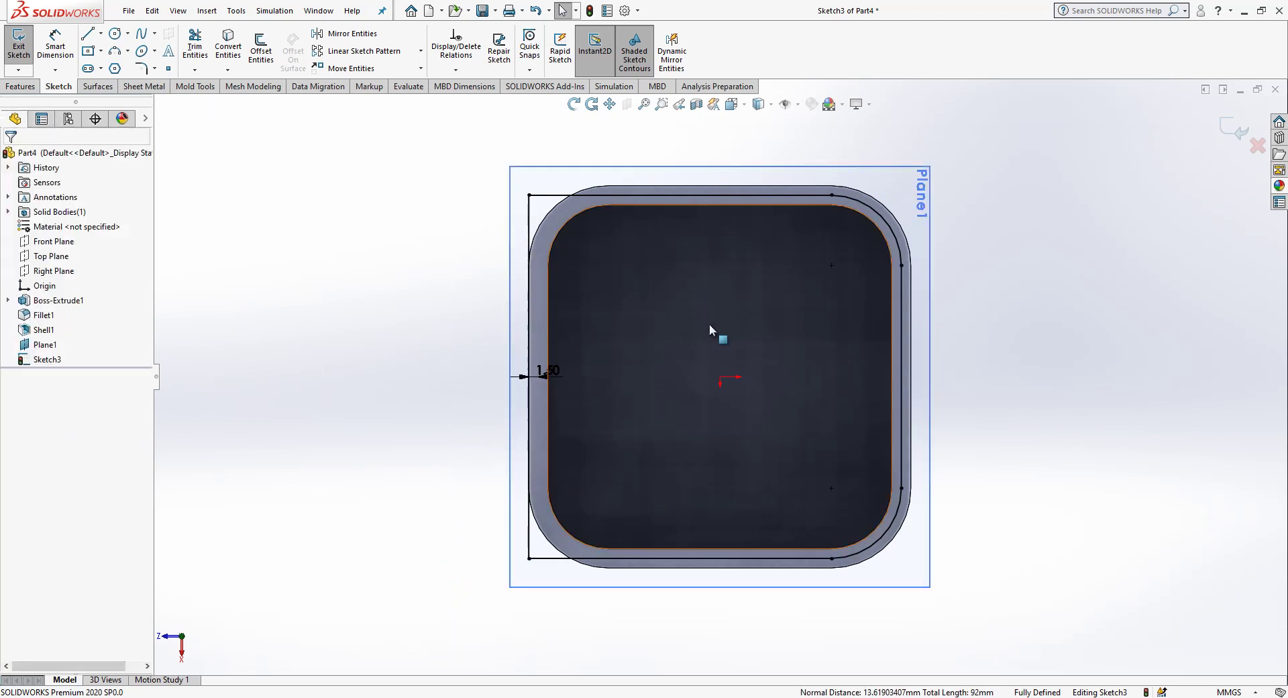
pyautogui.moveTo(803, 528)
pyautogui.mouseDown(button='middle')
pyautogui.moveTo(776, 345)
pyautogui.moveTo(814, 296)
pyautogui.moveTo(861, 332)
pyautogui.moveTo(840, 341)
pyautogui.moveTo(908, 383)
pyautogui.mouseUp(button='middle')
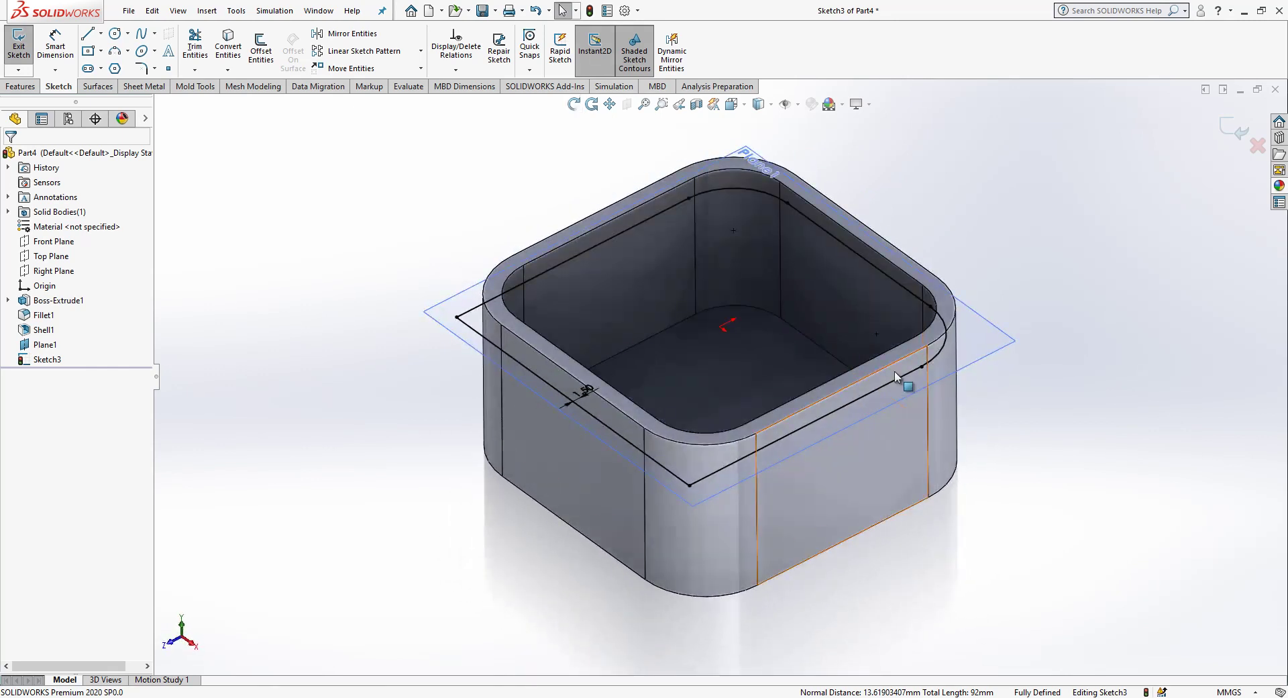
# Exit the sketch and extrude-cut Sketch3 1 mm deep with a Mid Plane end condition.
pyautogui.click(1226, 134)
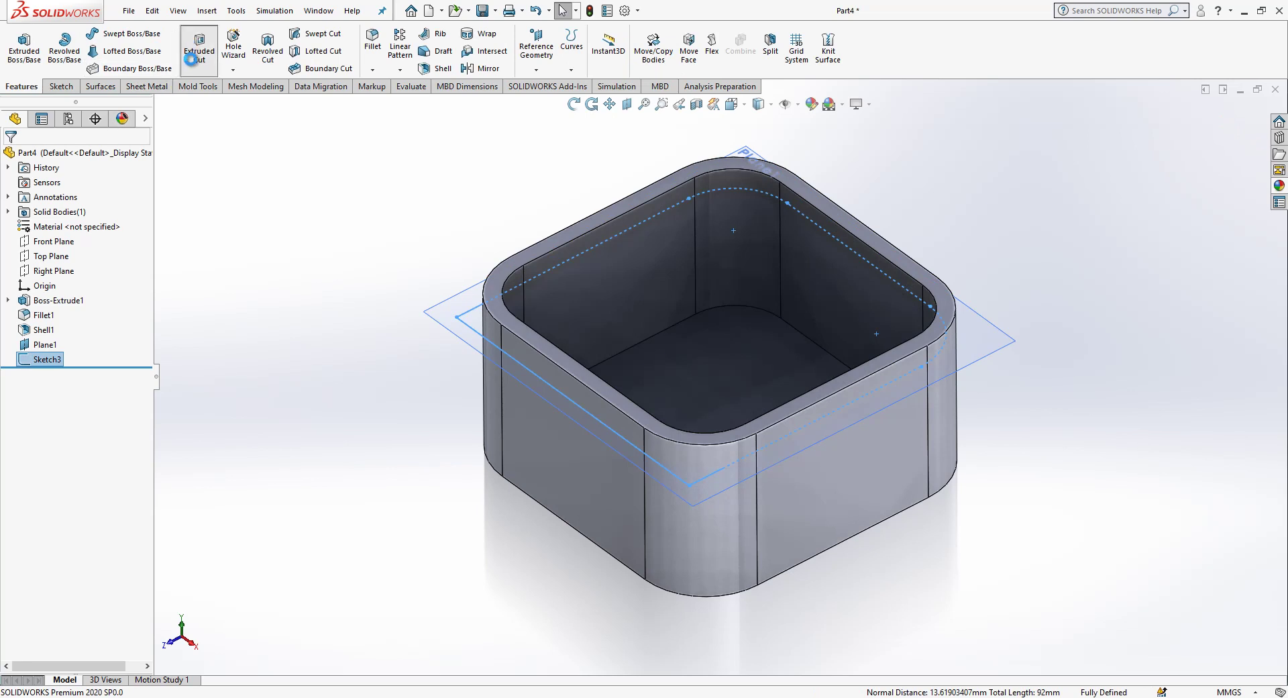
pyautogui.click(199, 48)
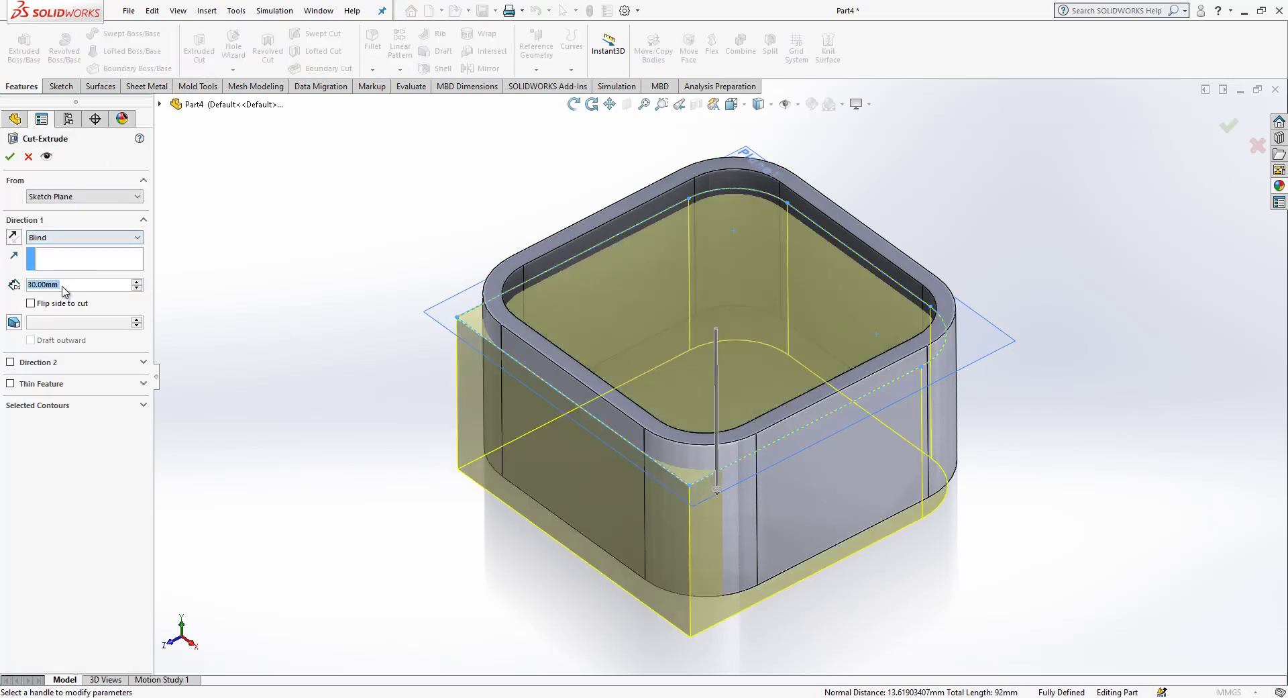
pyautogui.write('1')
pyautogui.press('Return')
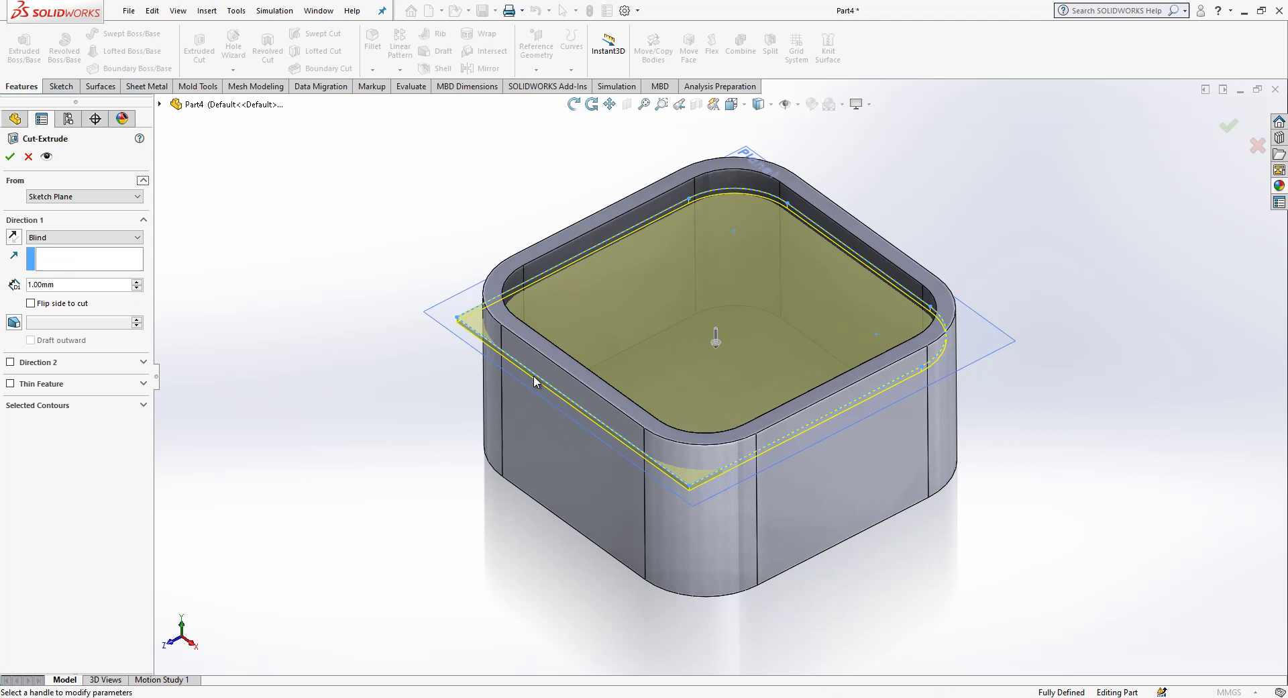
pyautogui.scroll(3, 536, 366)
pyautogui.moveTo(541, 357); pyautogui.dragTo(570, 230, button='middle')
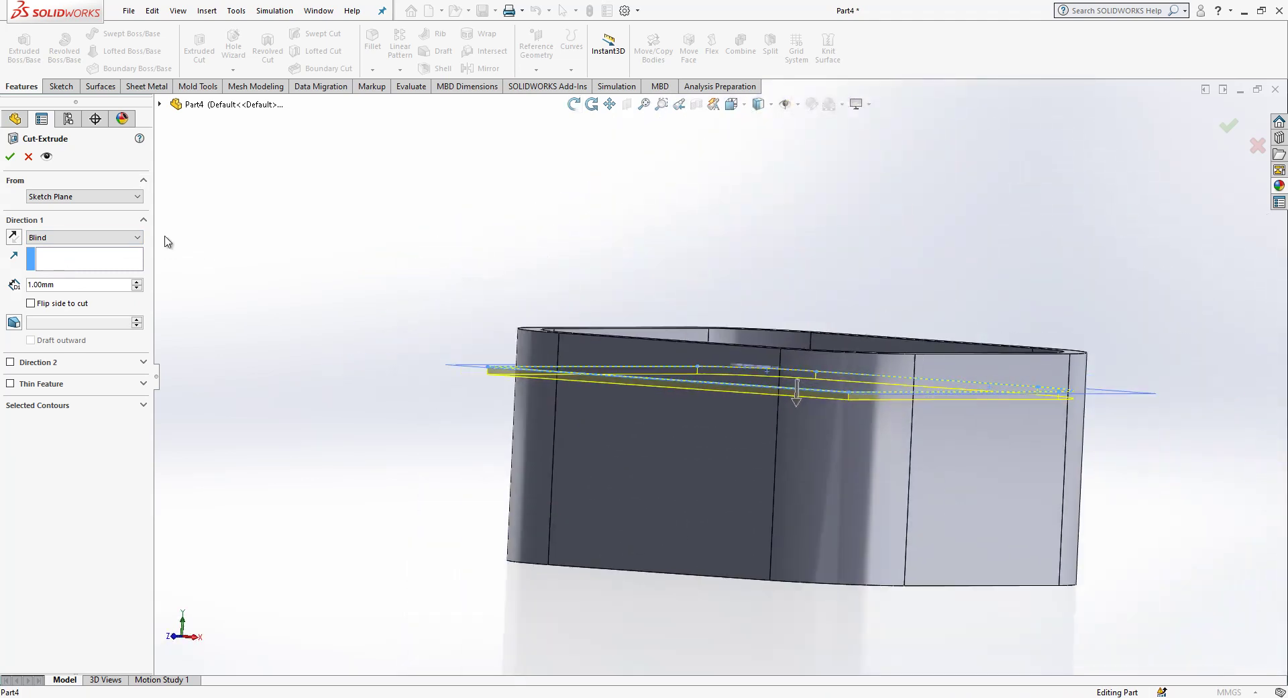
pyautogui.click(81, 238)
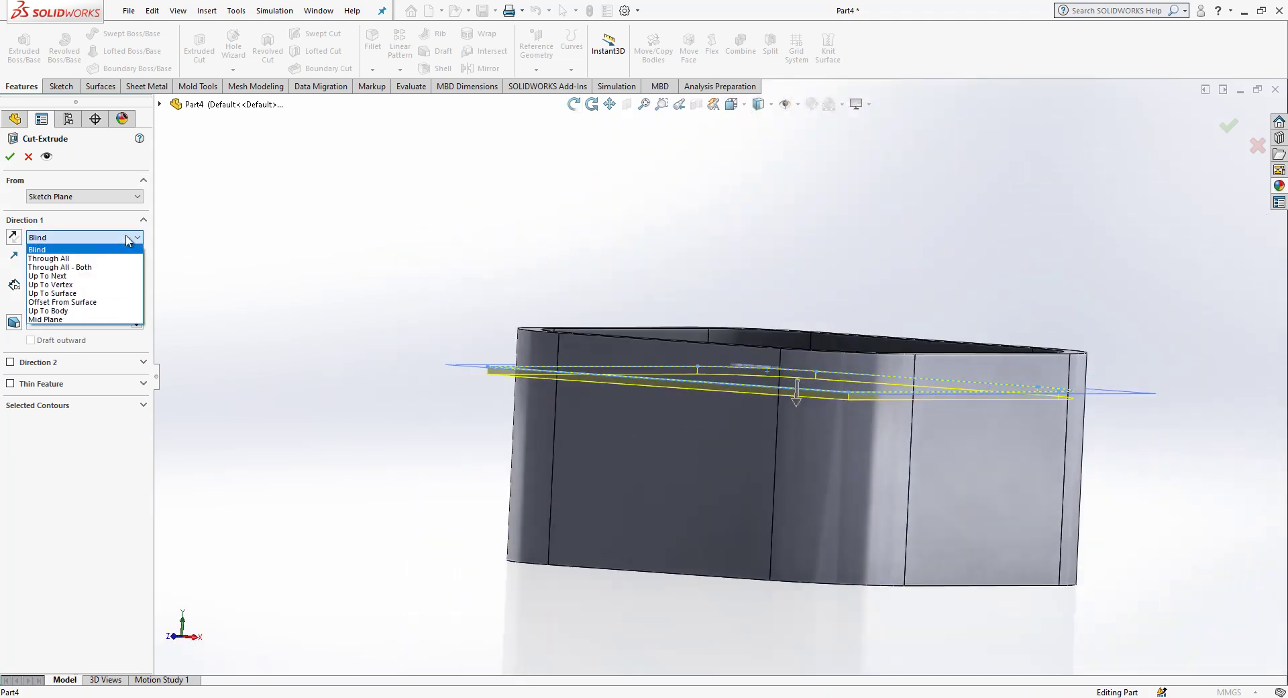
pyautogui.click(100, 320)
pyautogui.scroll(3, 535, 374)
pyautogui.moveTo(535, 374); pyautogui.dragTo(528, 401, button='middle')
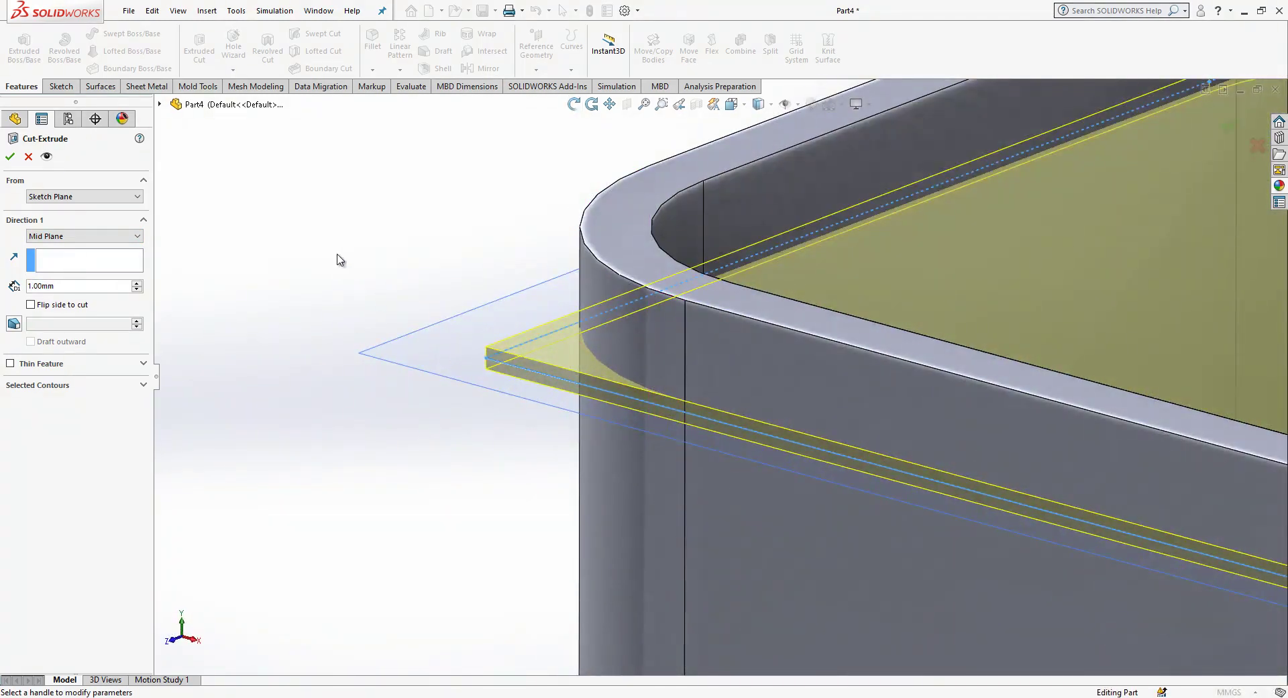
pyautogui.press('Return')
pyautogui.press('f')
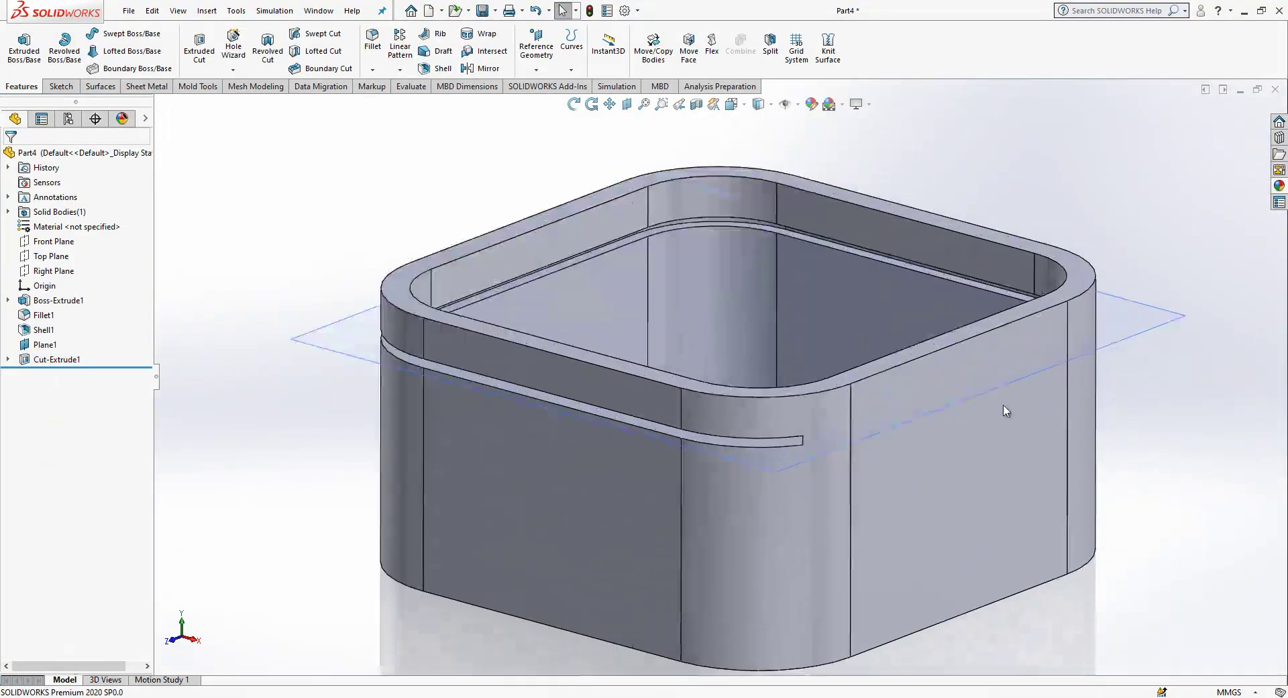
pyautogui.moveTo(1006, 411); pyautogui.dragTo(899, 429, button='middle')
# Start a sketch on Plane1, view it head-on, and begin offsetting the rim face's outline.
pyautogui.click(488, 346)
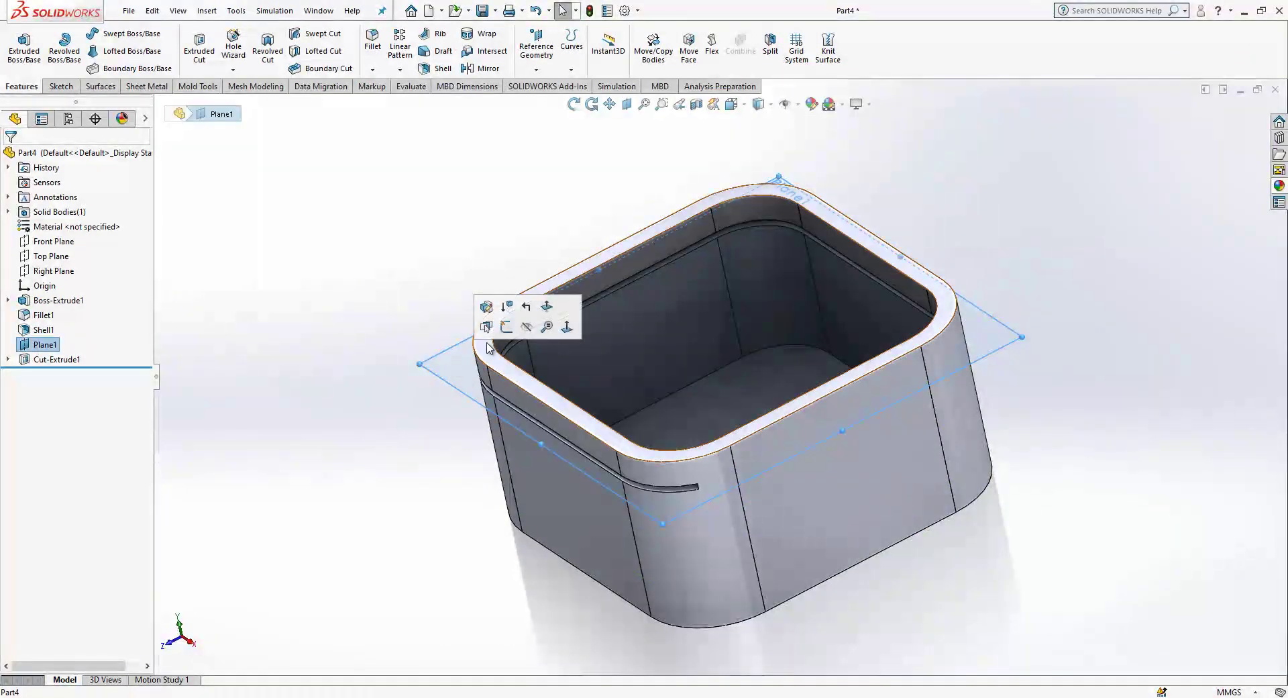
pyautogui.click(507, 327)
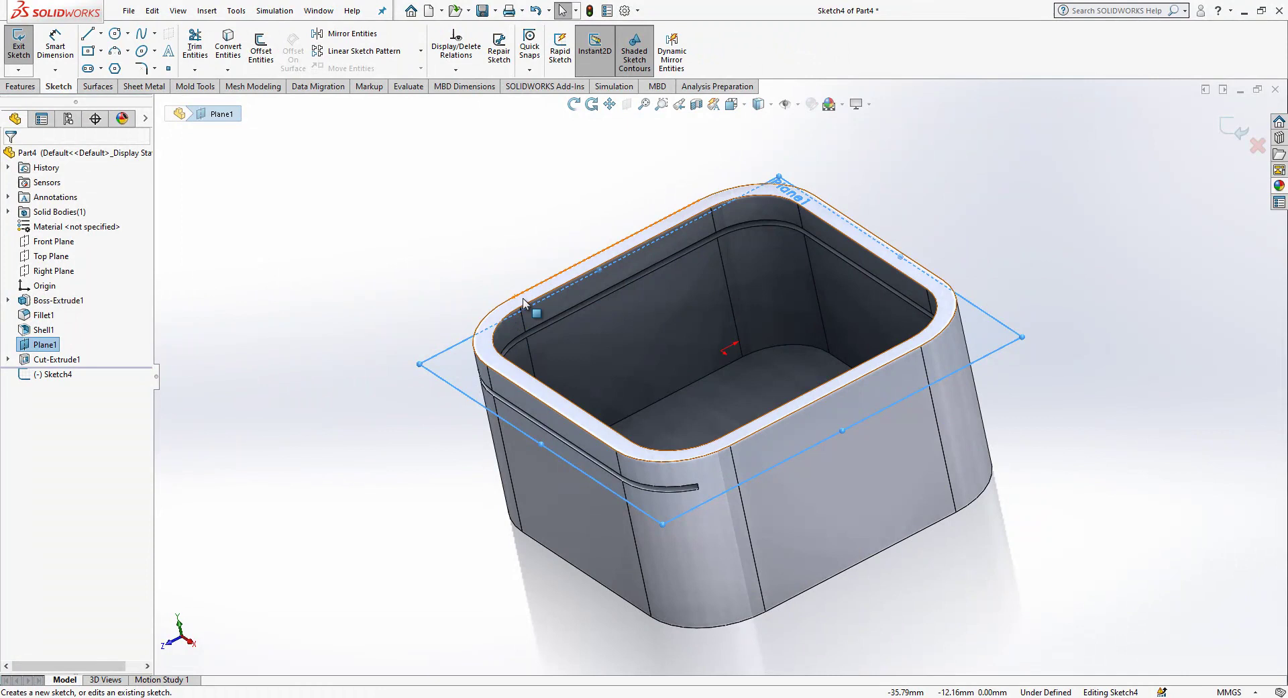
pyautogui.press('space')
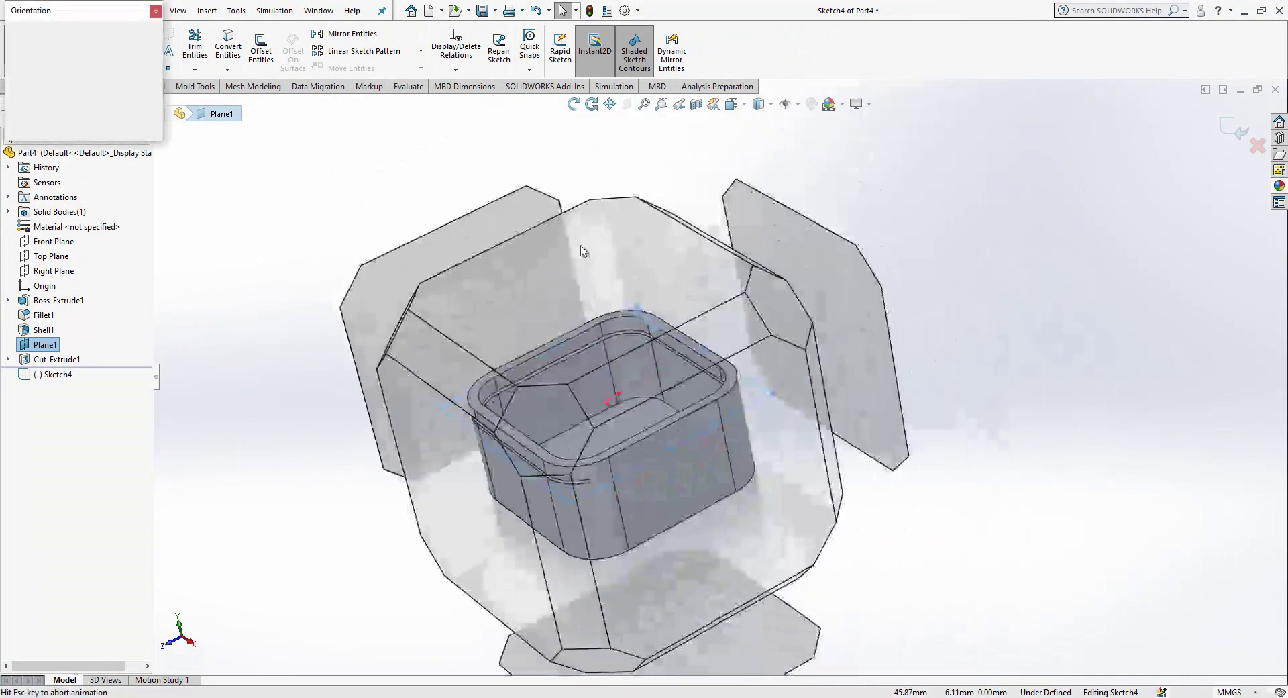
pyautogui.click(547, 194)
pyautogui.click(548, 196)
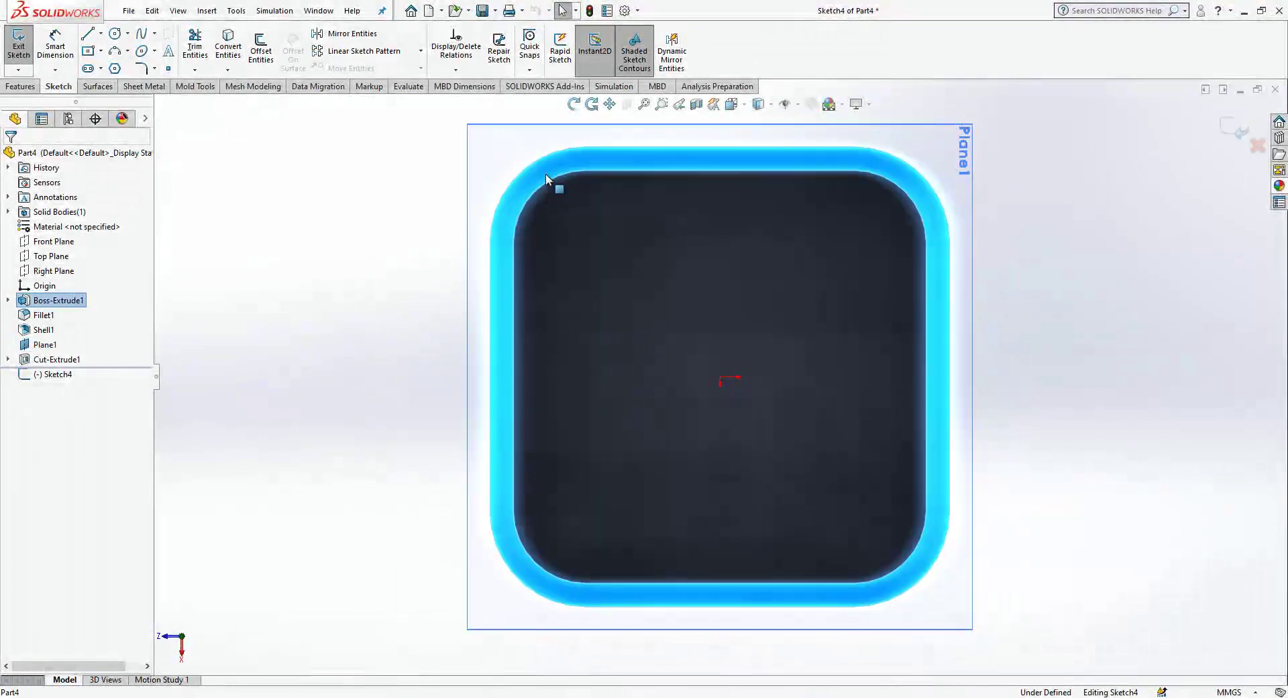
pyautogui.click(259, 48)
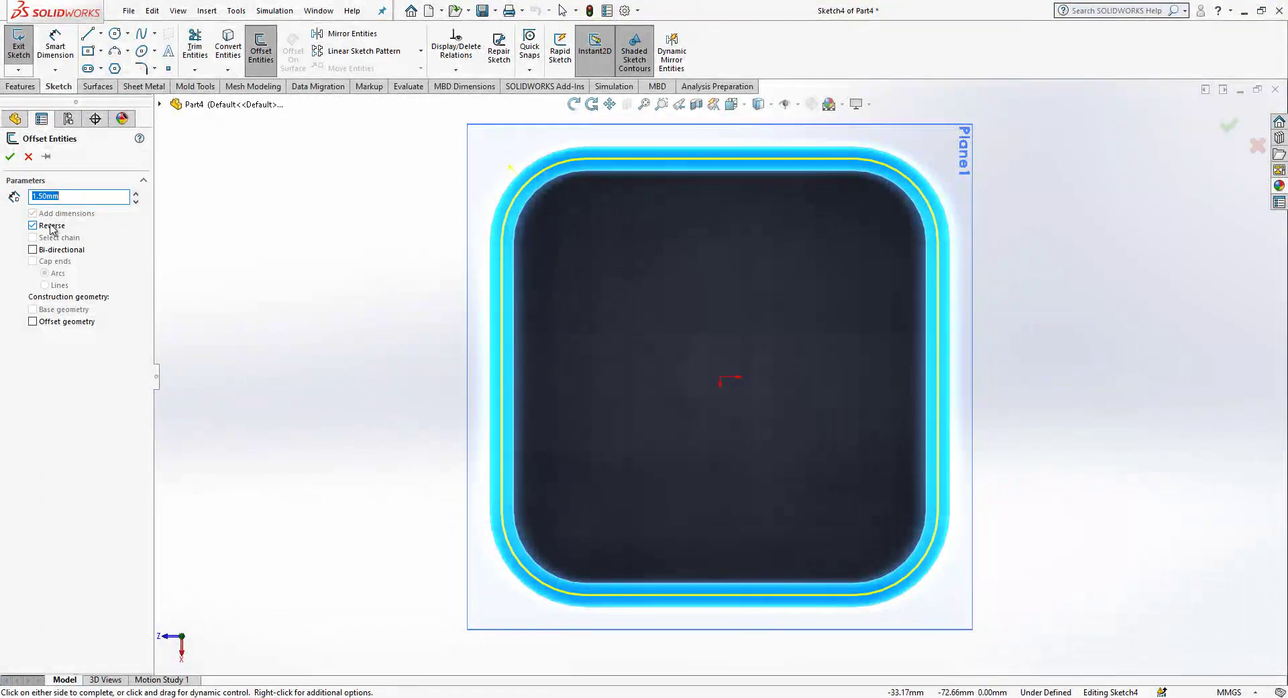
# Accept the 1.50 mm offset and draw a horizontal centerline from the origin to the left outline.
pyautogui.click(621, 243)
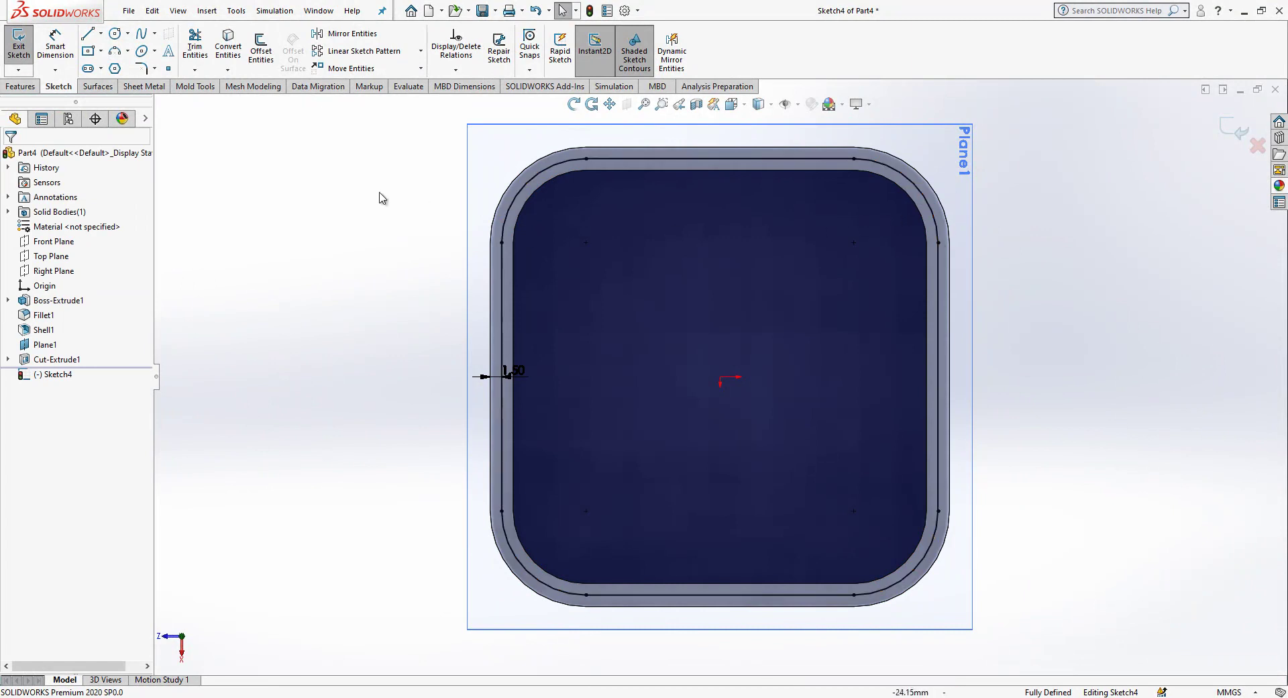
pyautogui.click(87, 33)
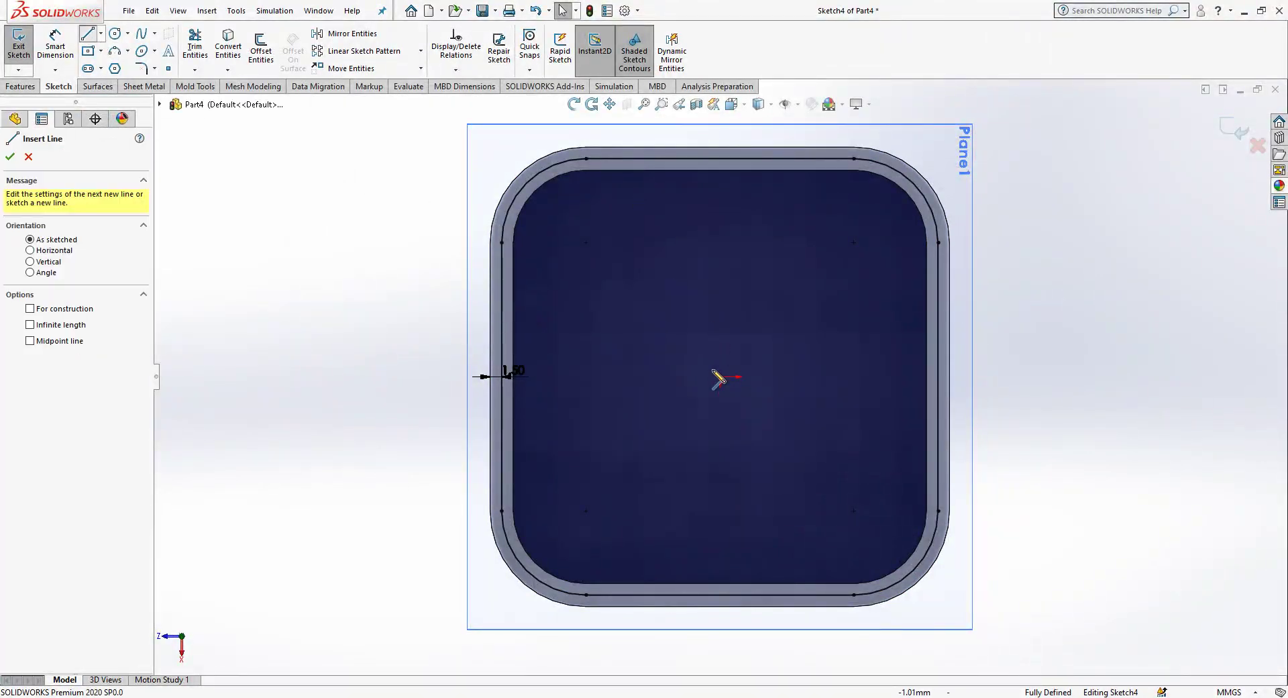
pyautogui.click(720, 377)
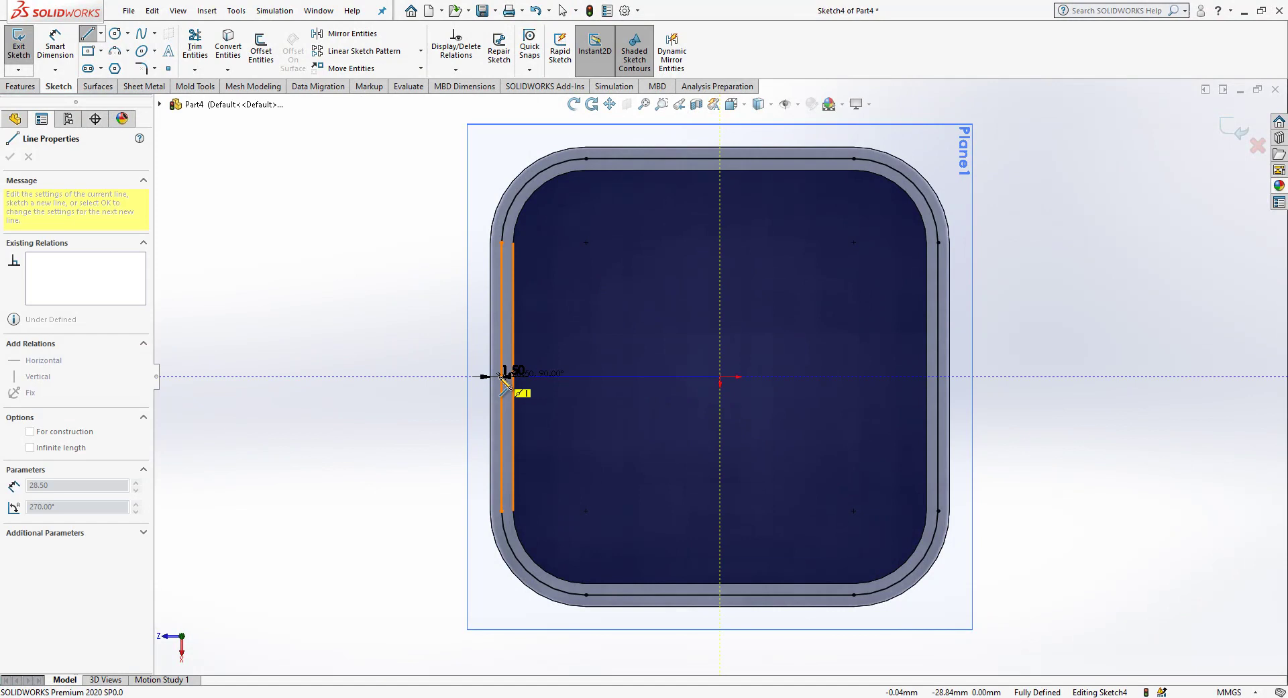
pyautogui.click(502, 377)
pyautogui.press('Escape')
pyautogui.click(583, 375)
pyautogui.click(187, 163)
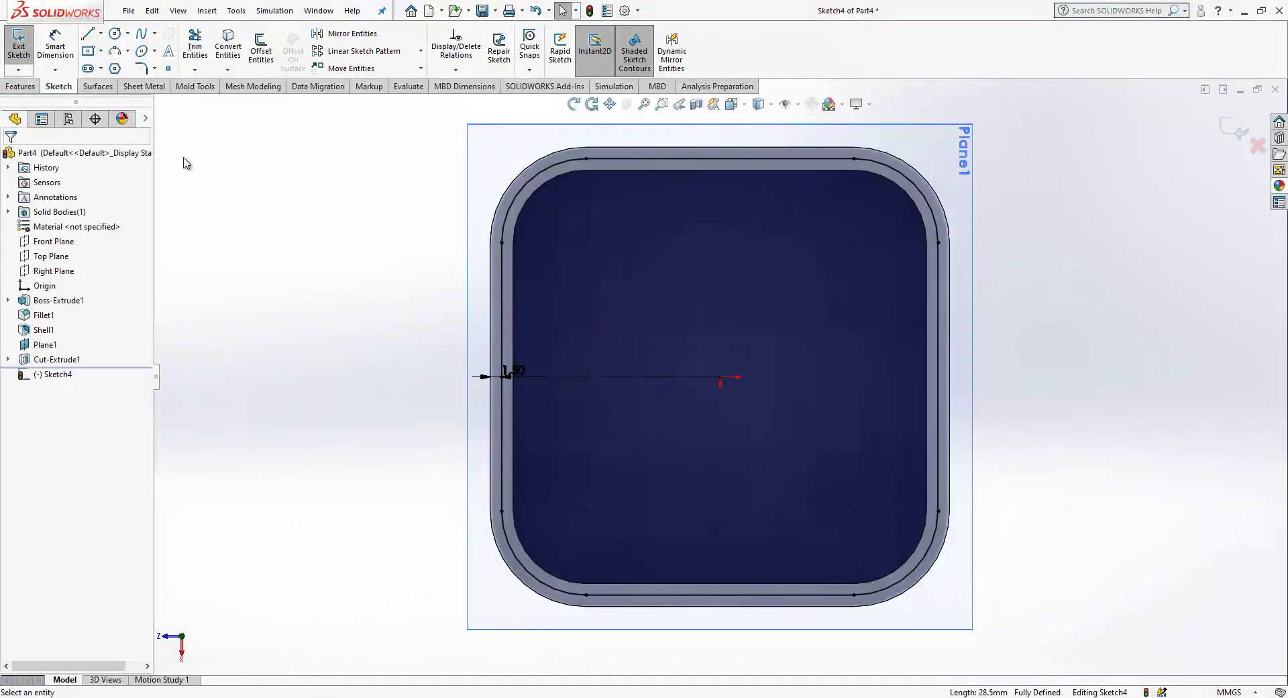
# Draw a three-sided tapered tab outward from the left rim outline.
pyautogui.press('l')
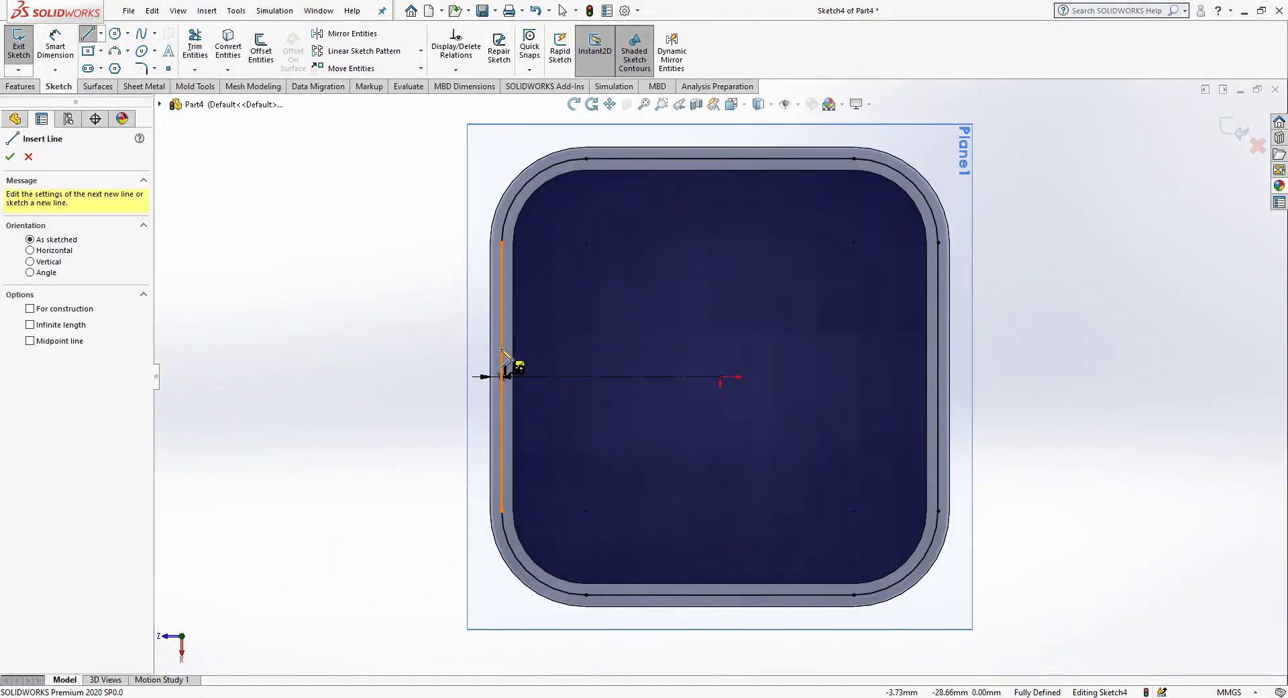
pyautogui.click(502, 348)
pyautogui.click(451, 326)
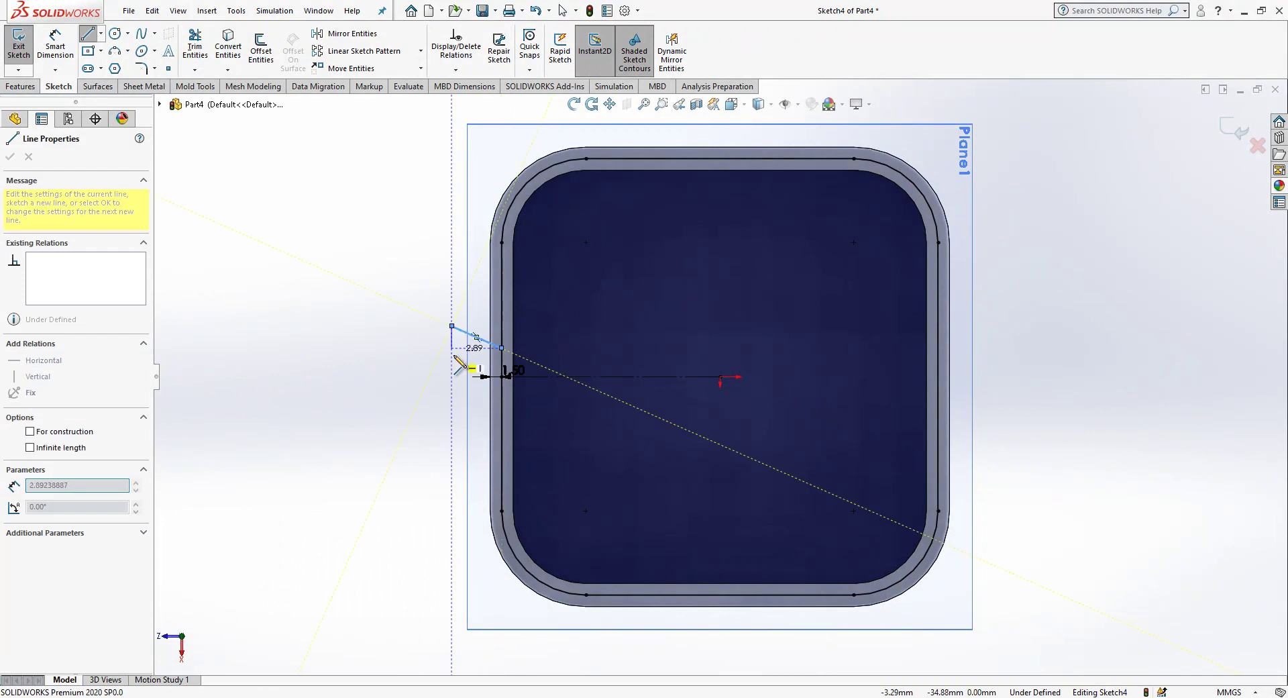
pyautogui.click(452, 423)
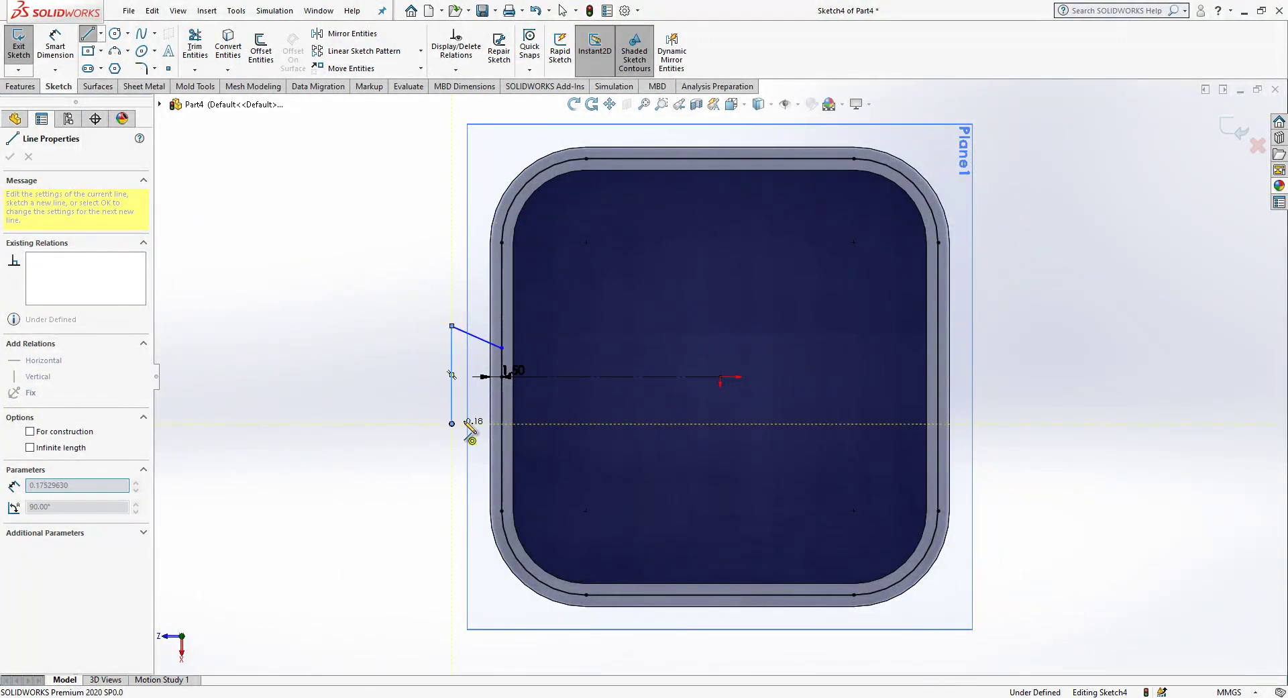
pyautogui.click(502, 403)
pyautogui.press('Escape')
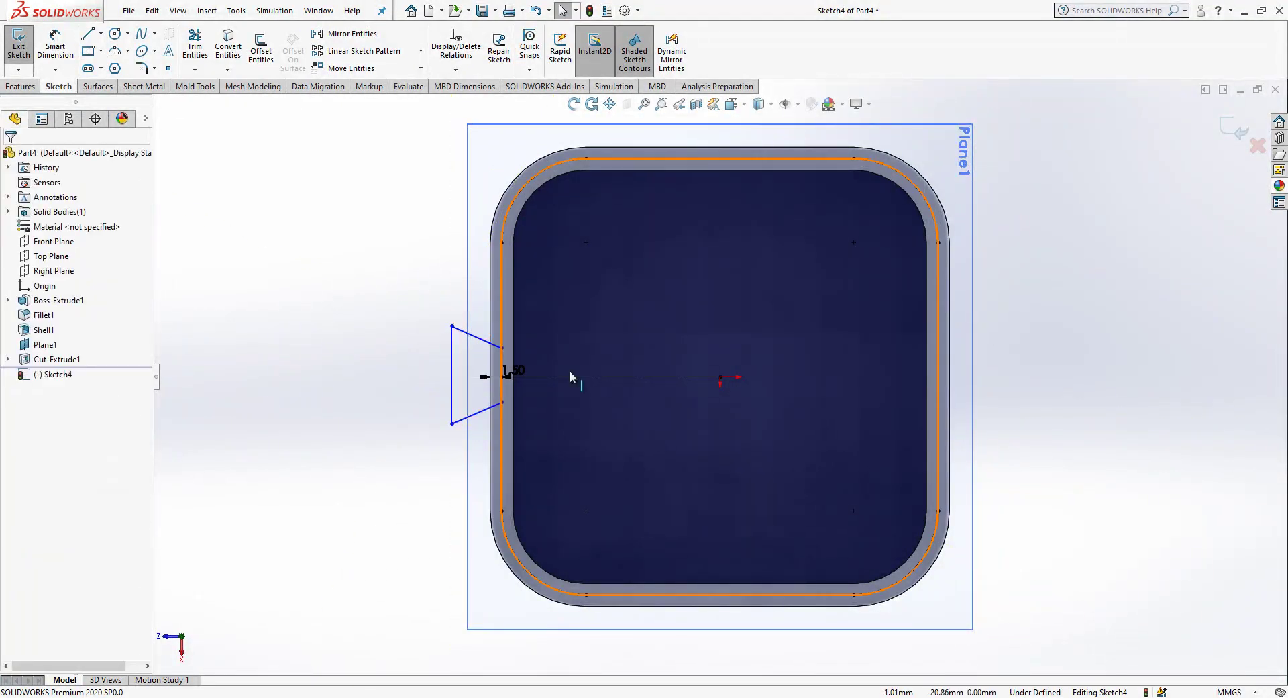
# Make the tab's slanted lines symmetric about the horizontal centerline.
pyautogui.click(598, 376)
pyautogui.click(484, 340)
pyautogui.keyDown('ctrl'); pyautogui.click(485, 412); pyautogui.keyUp('ctrl')
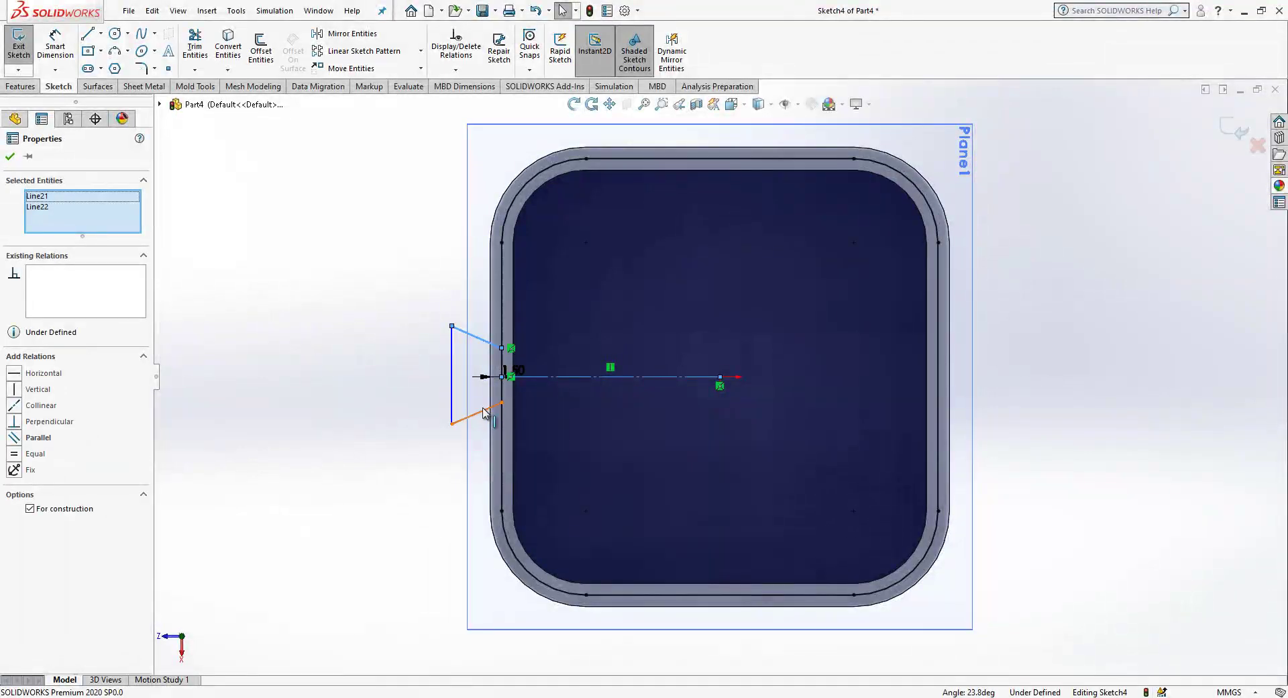
pyautogui.keyDown('ctrl'); pyautogui.click(452, 402); pyautogui.keyUp('ctrl')
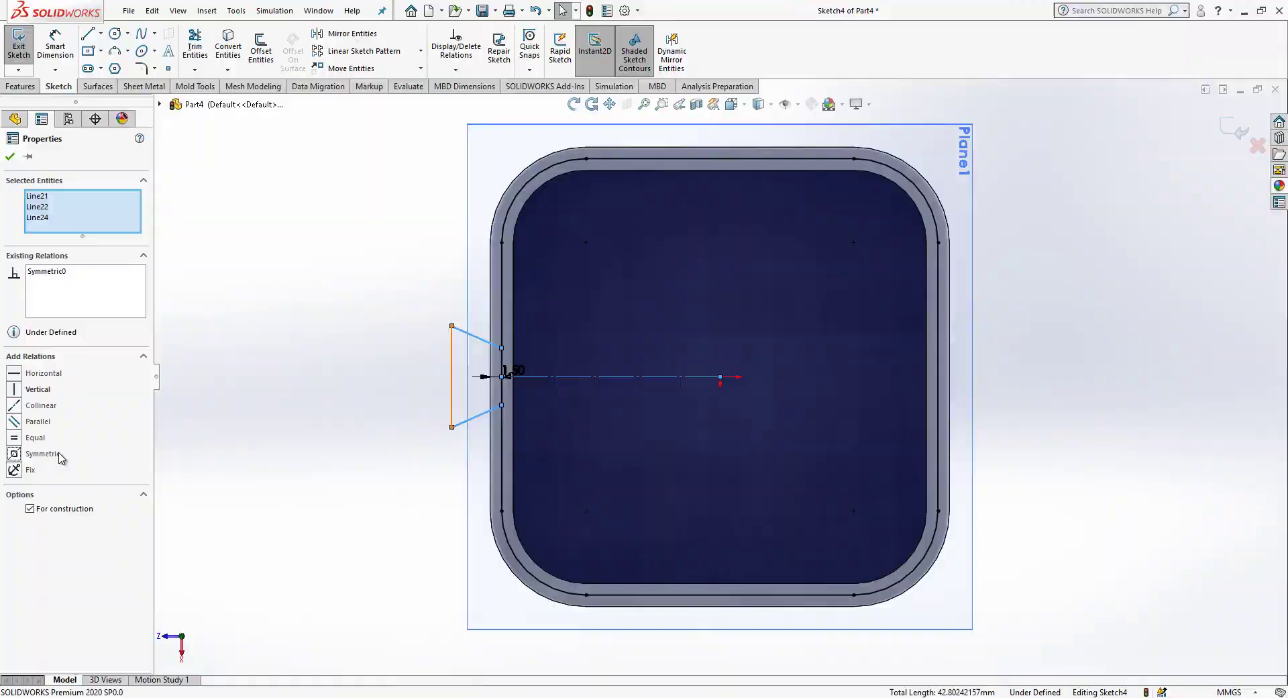
pyautogui.click(333, 416)
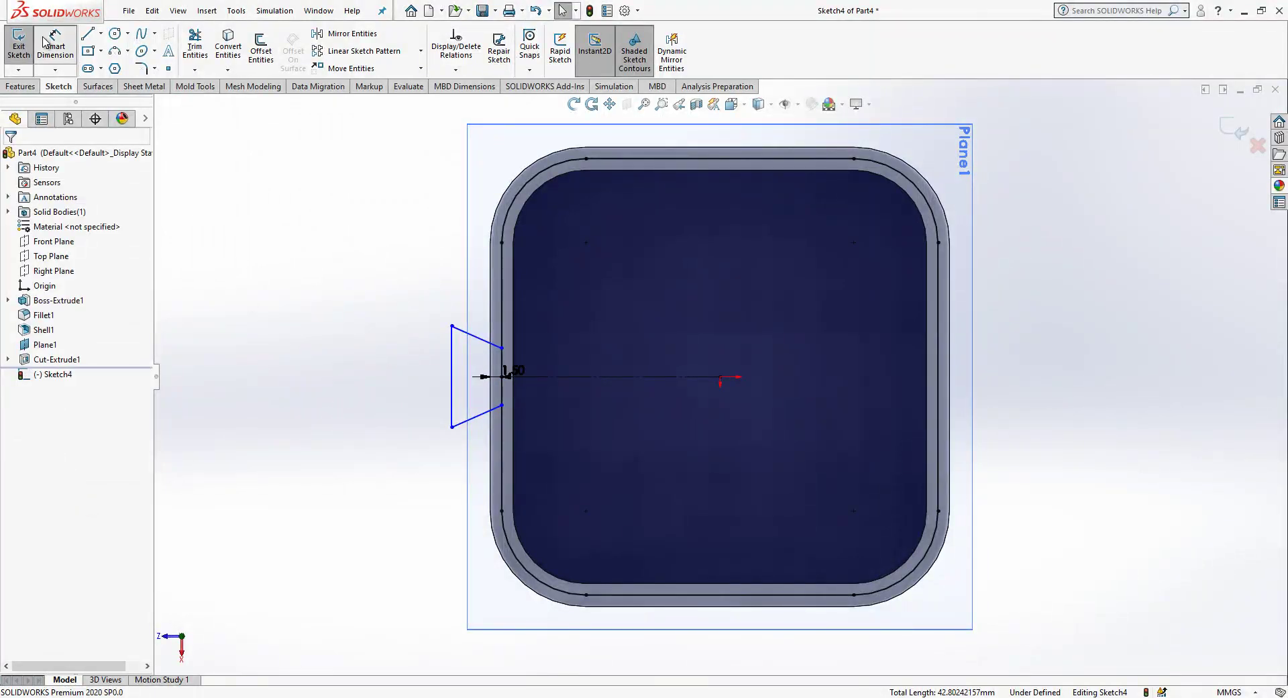
# Dimension the tab to stick out 5.00 mm from the rim.
pyautogui.click(502, 335)
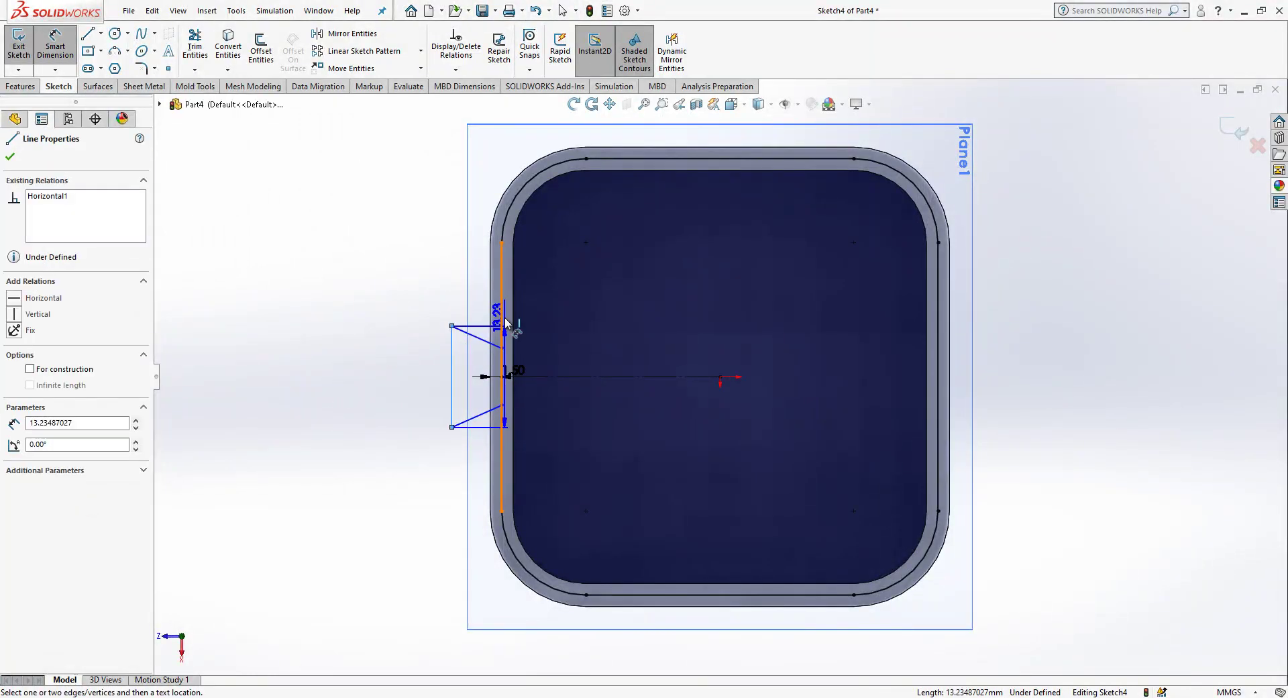
pyautogui.click(452, 335)
pyautogui.click(435, 302)
pyautogui.write('55925899mm')
pyautogui.press('Return')
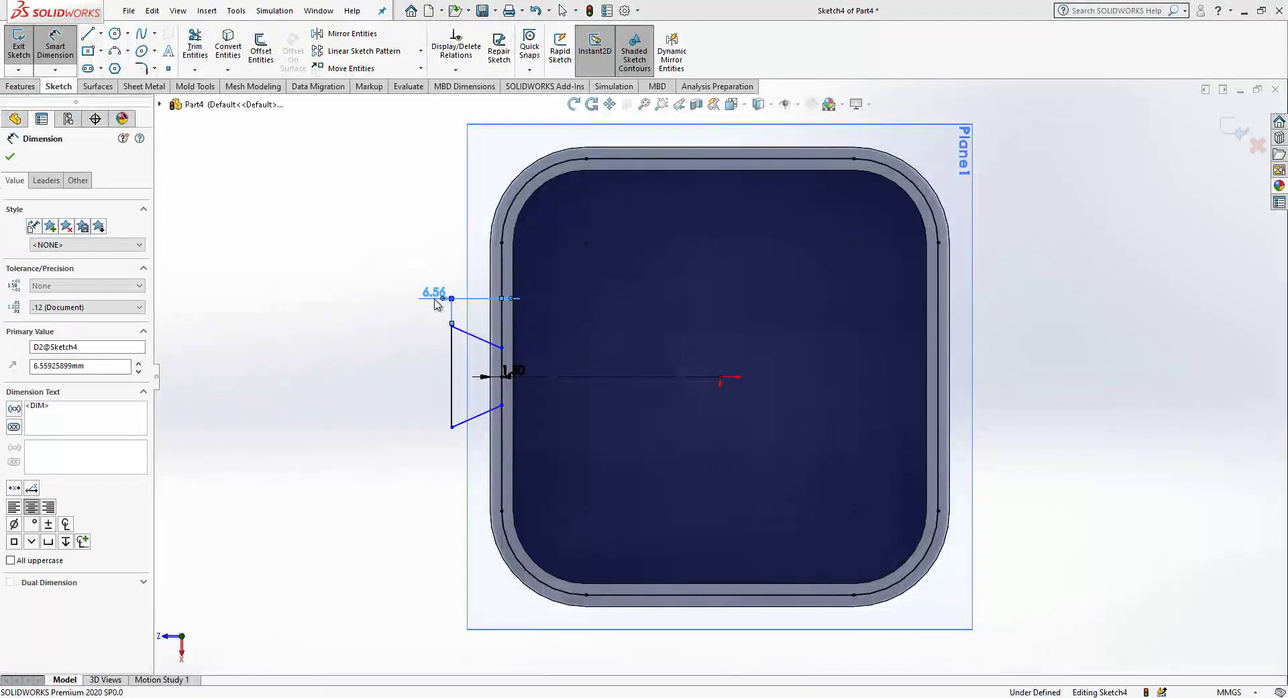
pyautogui.press('Escape')
# Dimension the tab's outer edge at 12.00 mm and its width at the rim at 10.00 mm.
pyautogui.click(463, 355)
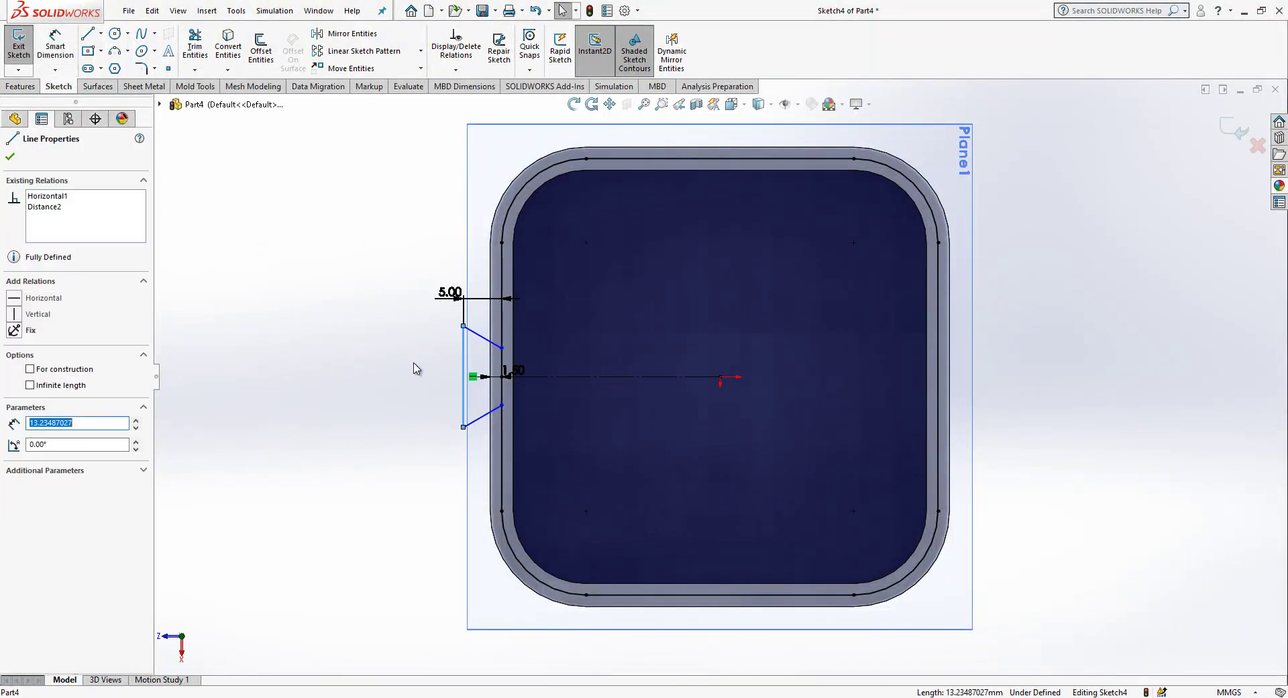
pyautogui.press('d')
pyautogui.click(463, 356)
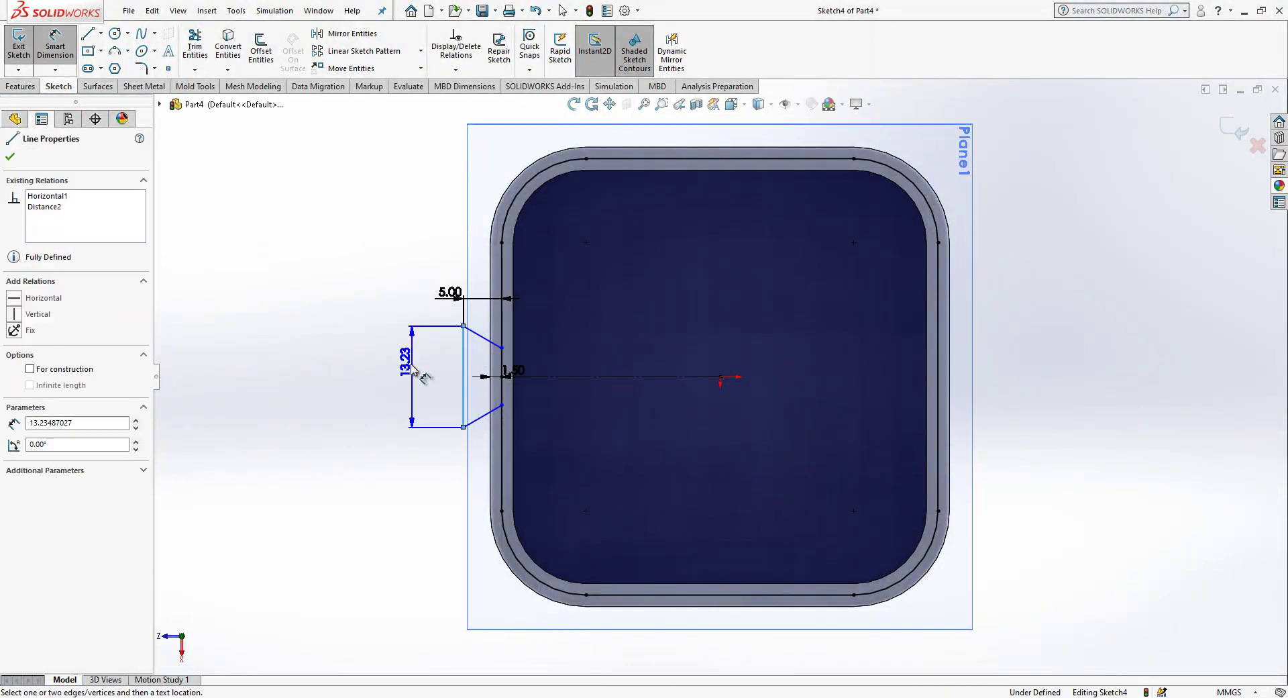
pyautogui.click(410, 370)
pyautogui.write('12')
pyautogui.press('Return')
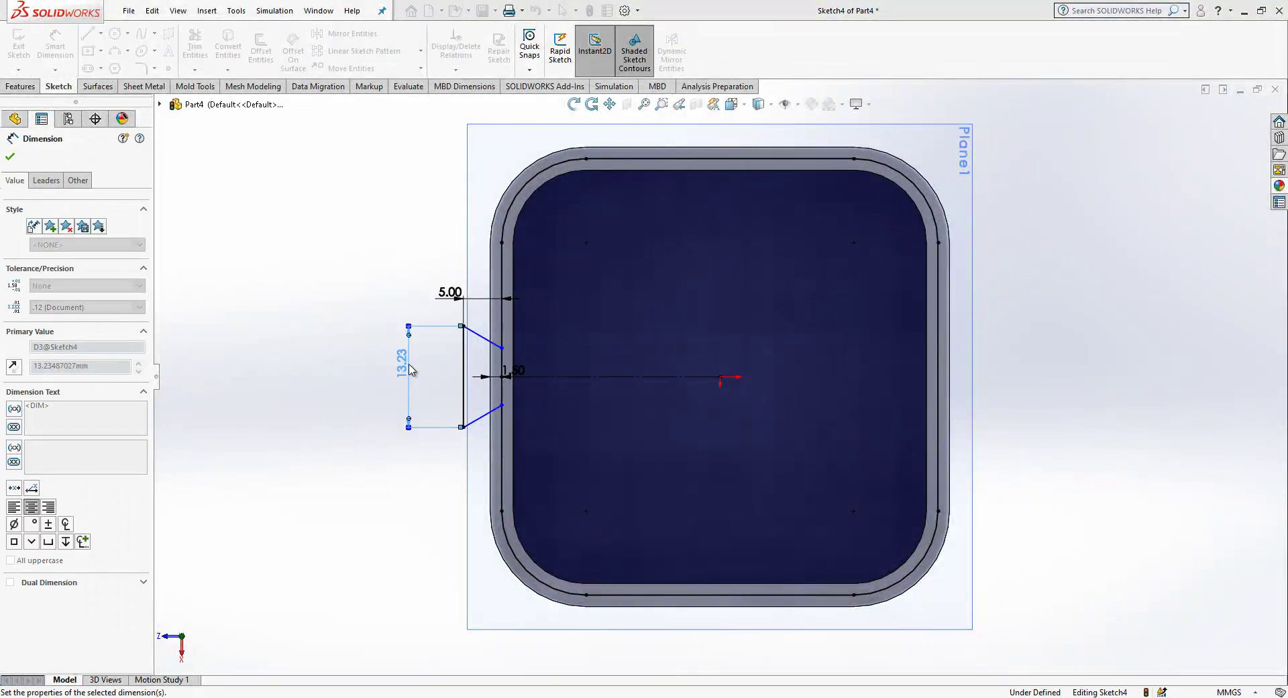
pyautogui.click(502, 348)
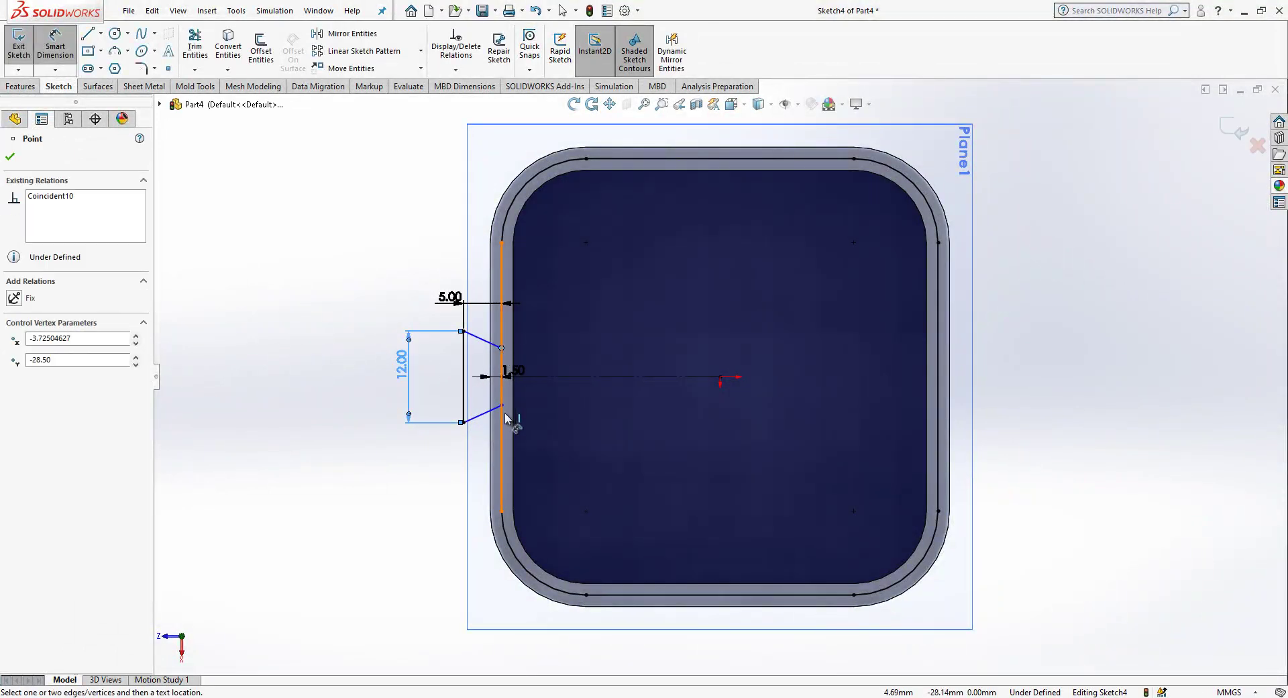
pyautogui.click(587, 400)
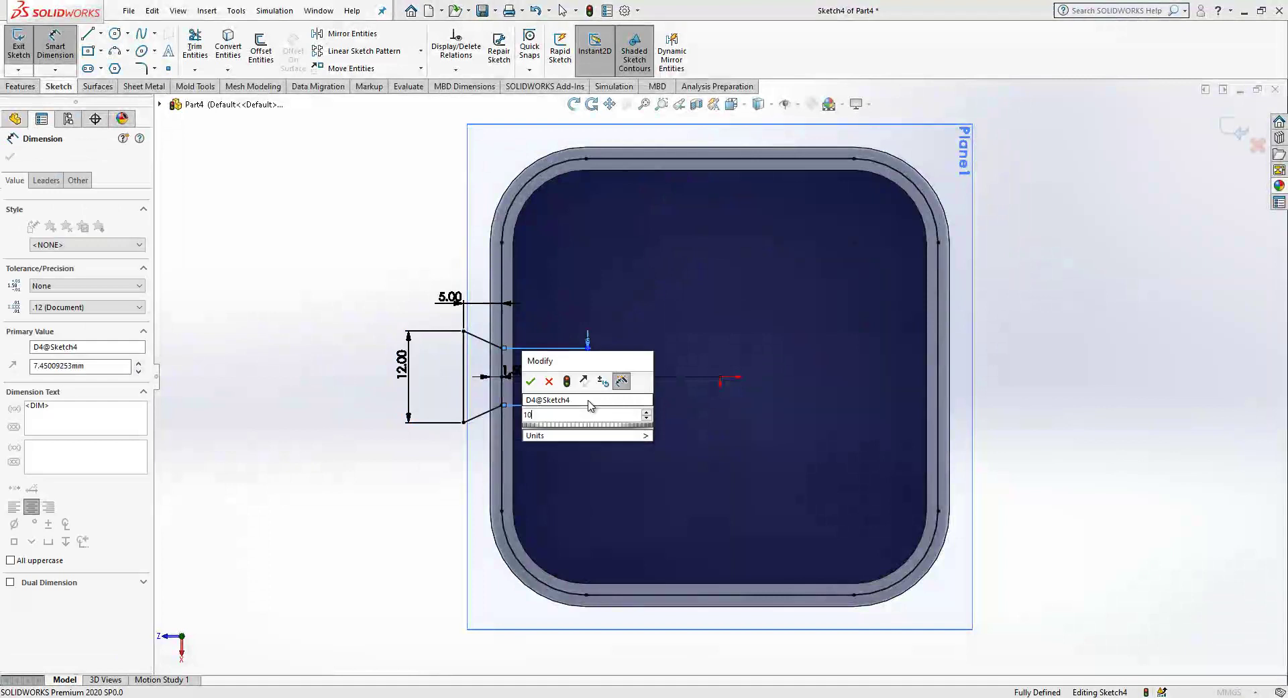
pyautogui.write('10')
pyautogui.press('Return')
pyautogui.scroll(-1, 602, 397)
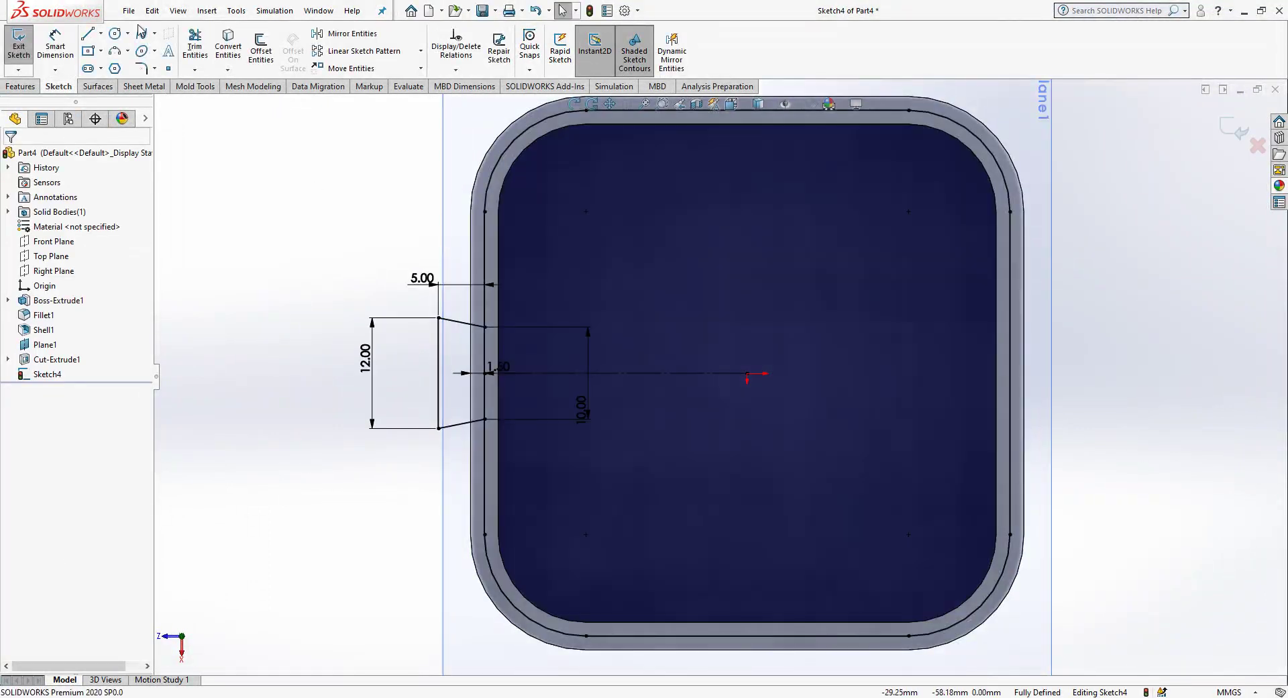
# Trim away the outline segment inside the tab to close its shape.
pyautogui.click(187, 41)
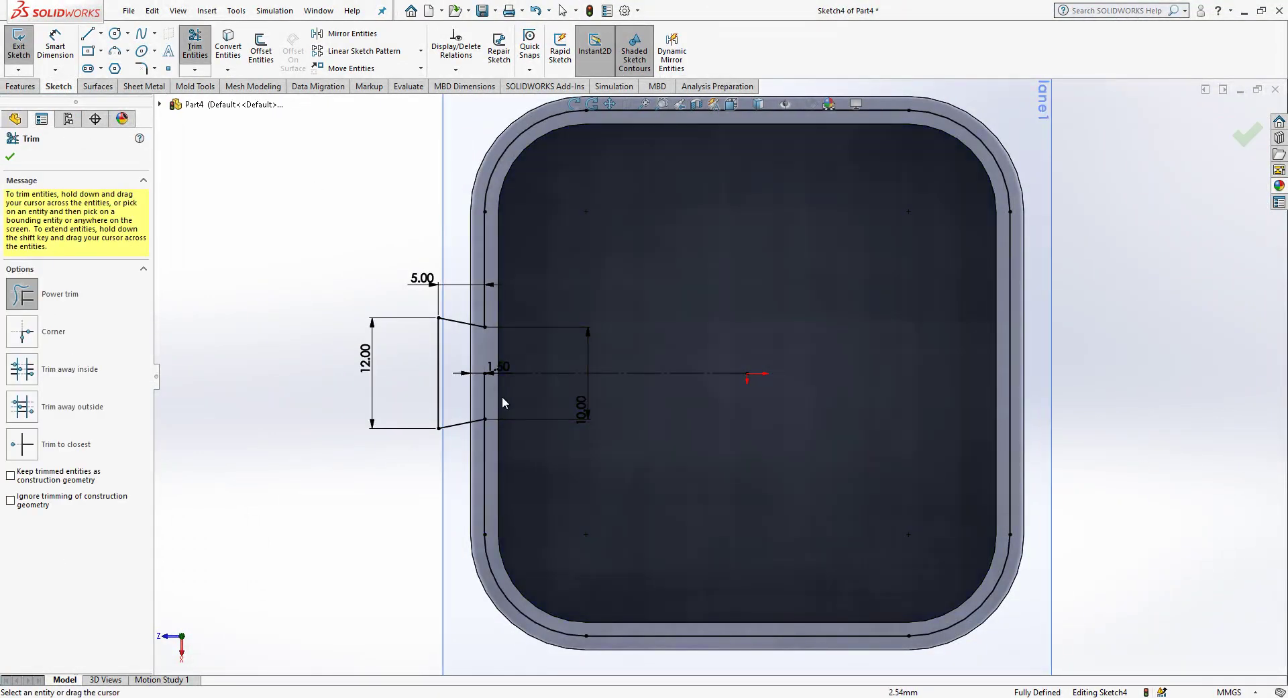
pyautogui.moveTo(498, 398); pyautogui.dragTo(475, 398)
pyautogui.press('Escape')
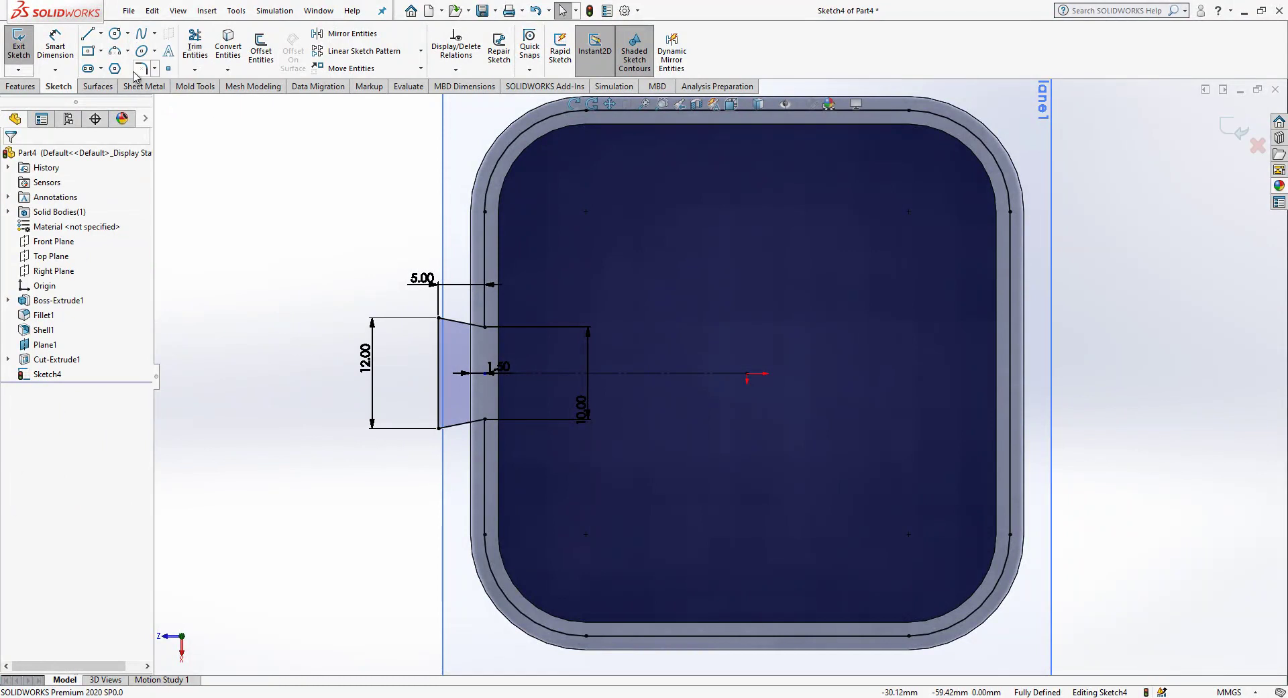
# Round all four tab corners with 1 mm sketch fillets.
pyautogui.click(139, 69)
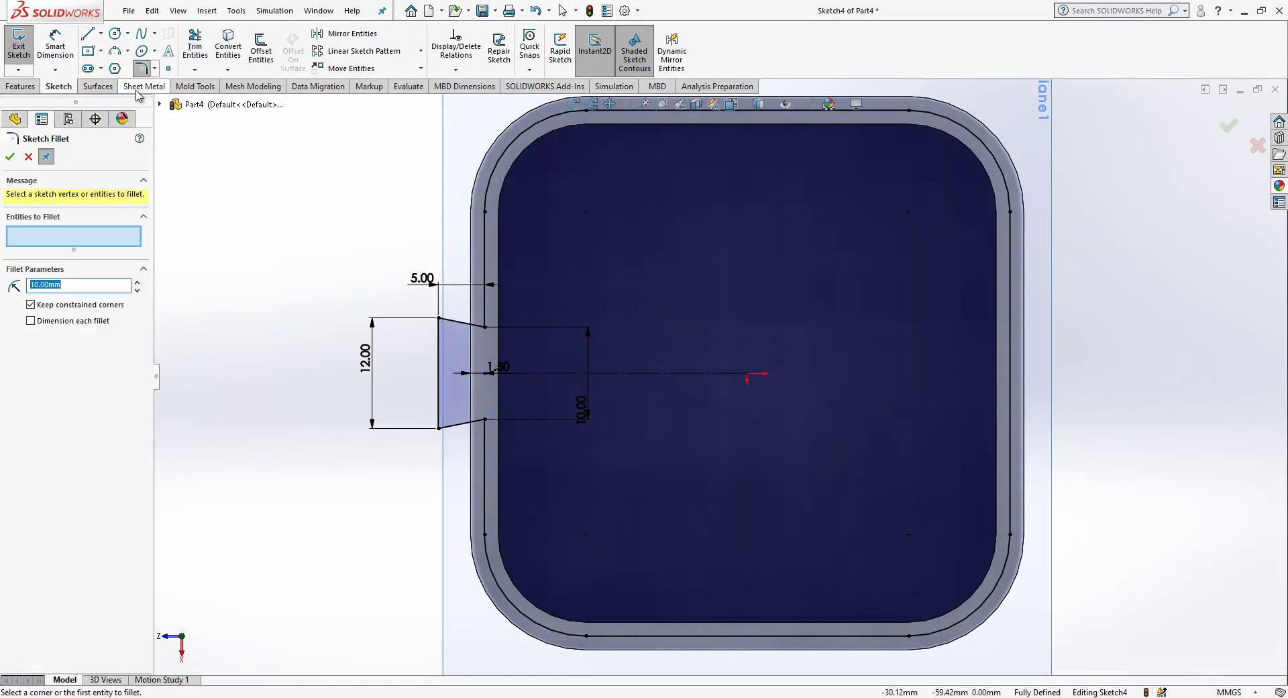
pyautogui.write('1')
pyautogui.moveTo(544, 288); pyautogui.dragTo(375, 471)
pyautogui.click(10, 157)
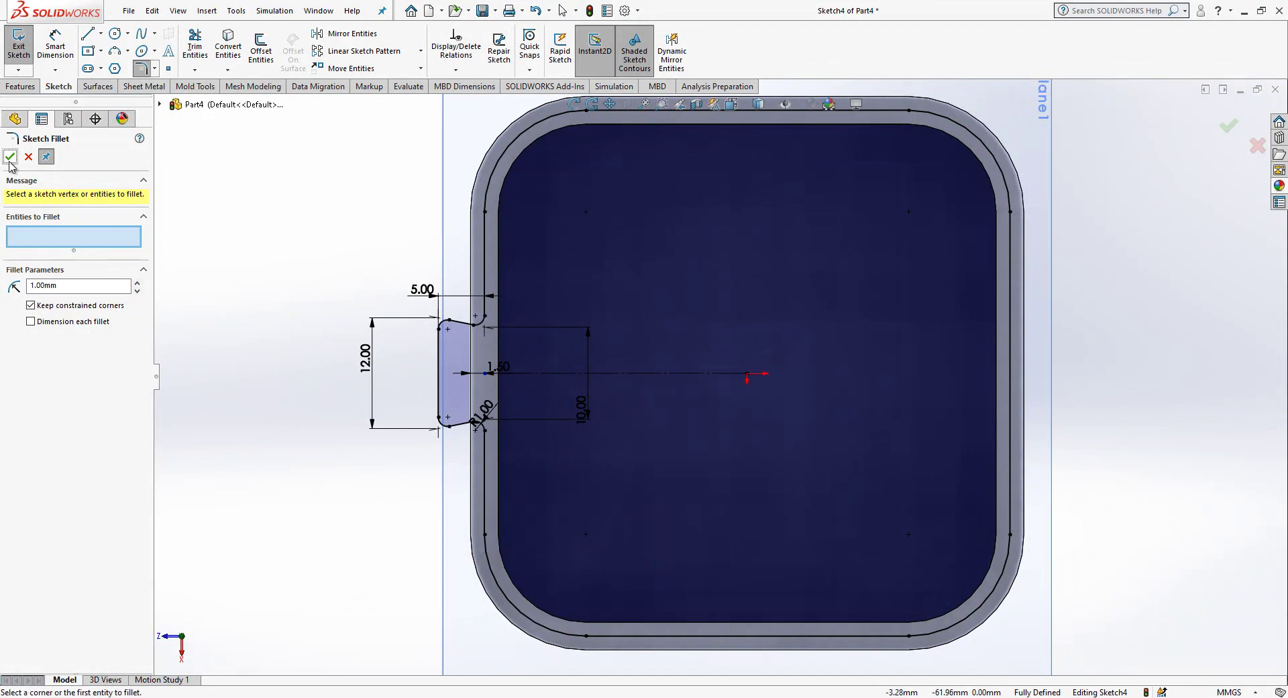
pyautogui.moveTo(569, 553)
pyautogui.mouseDown(button='middle')
pyautogui.moveTo(590, 361)
pyautogui.moveTo(939, 185)
pyautogui.mouseUp(button='middle')
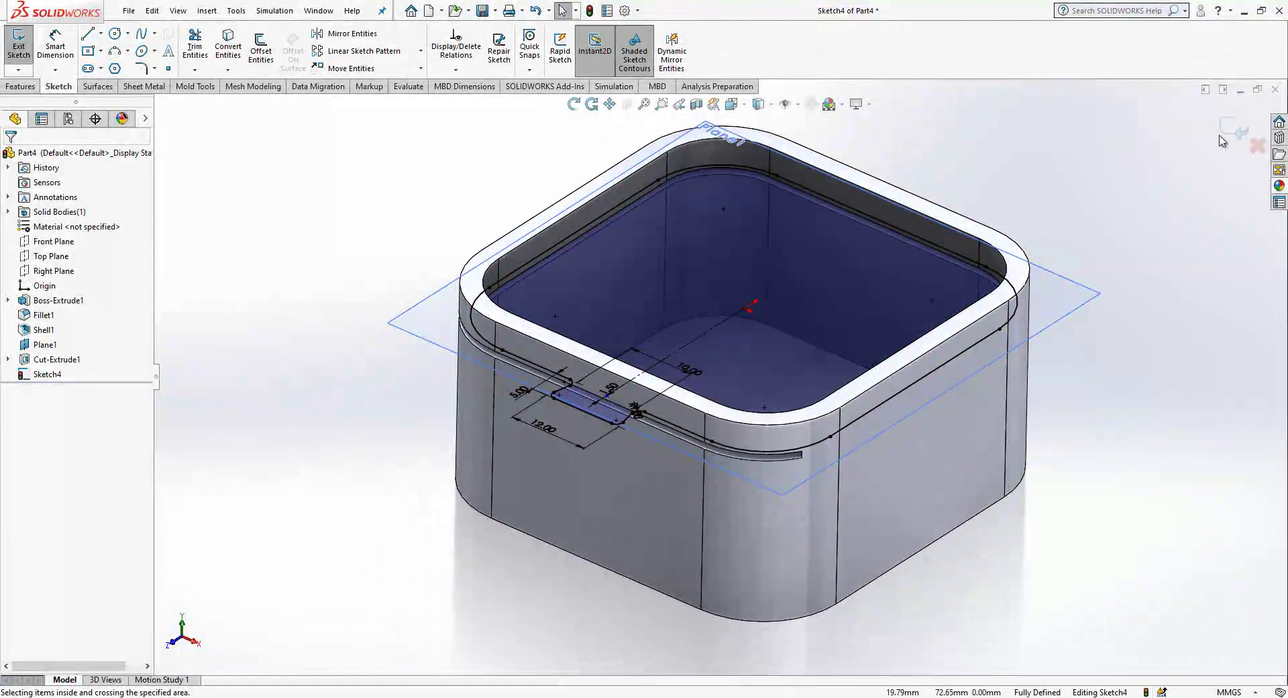
# Extrude Sketch4 with a Mid Plane end condition into the thin Boss-Extrude2 plate.
pyautogui.hotkey('ctrl', 'b')
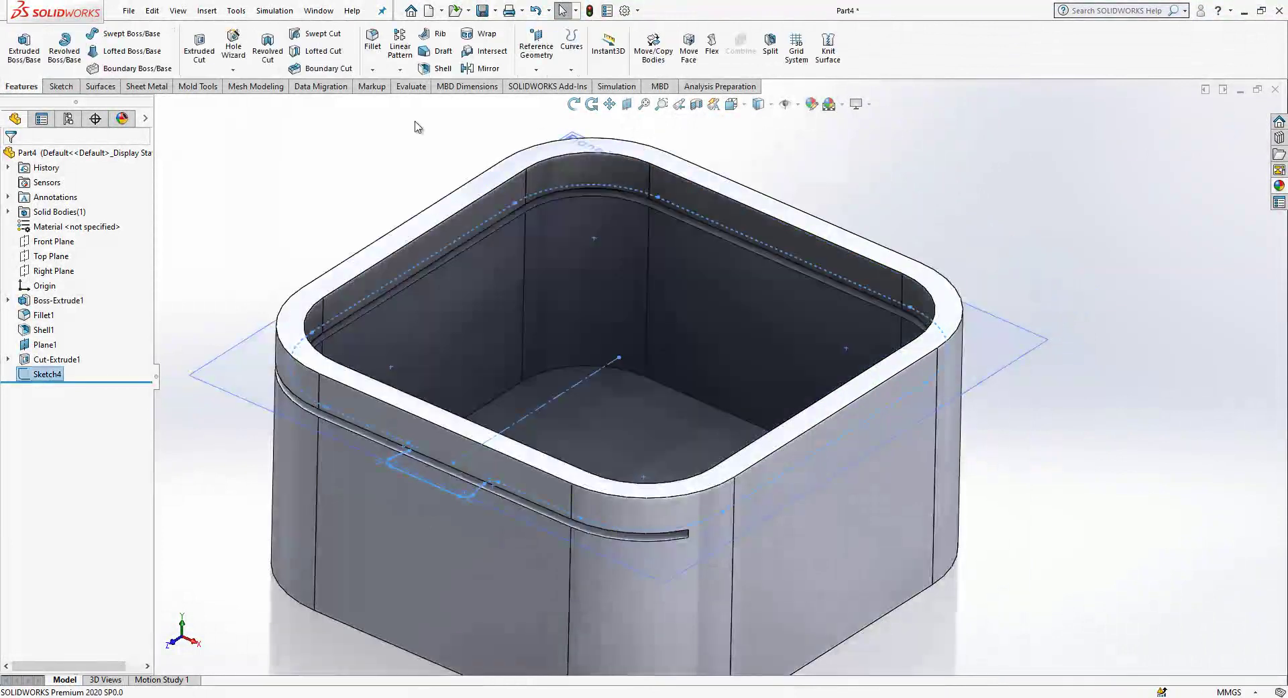
pyautogui.click(24, 48)
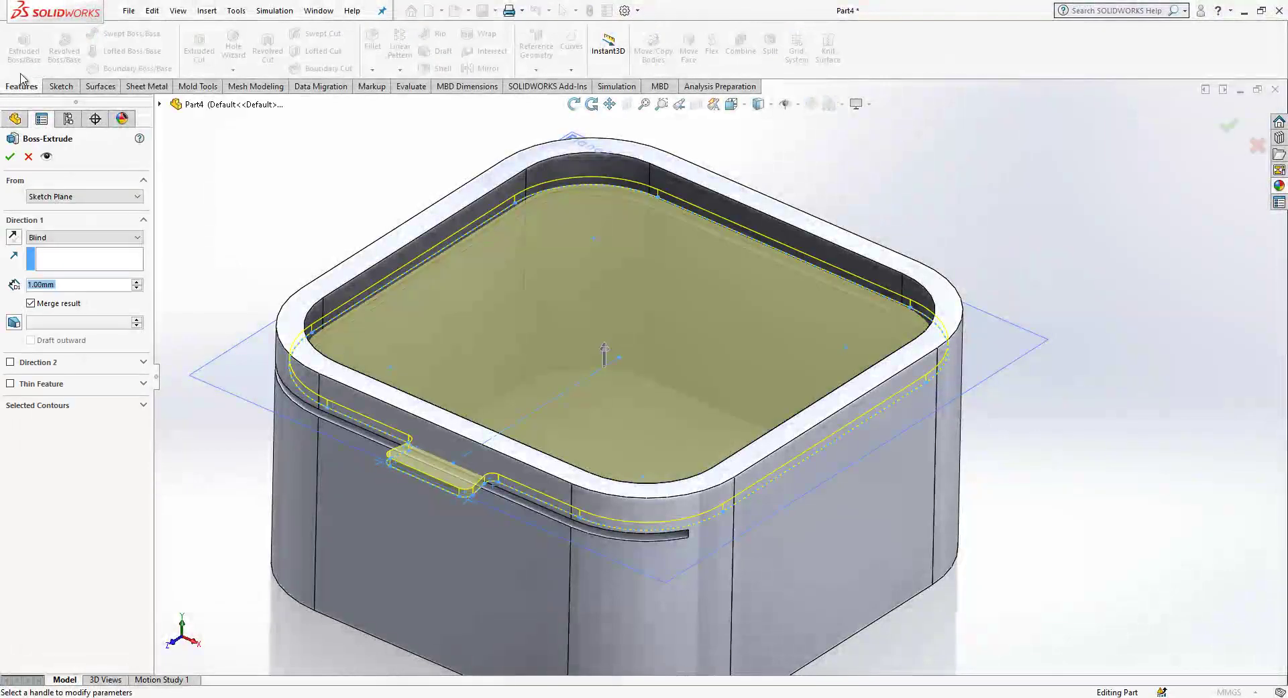
pyautogui.click(66, 239)
pyautogui.click(47, 310)
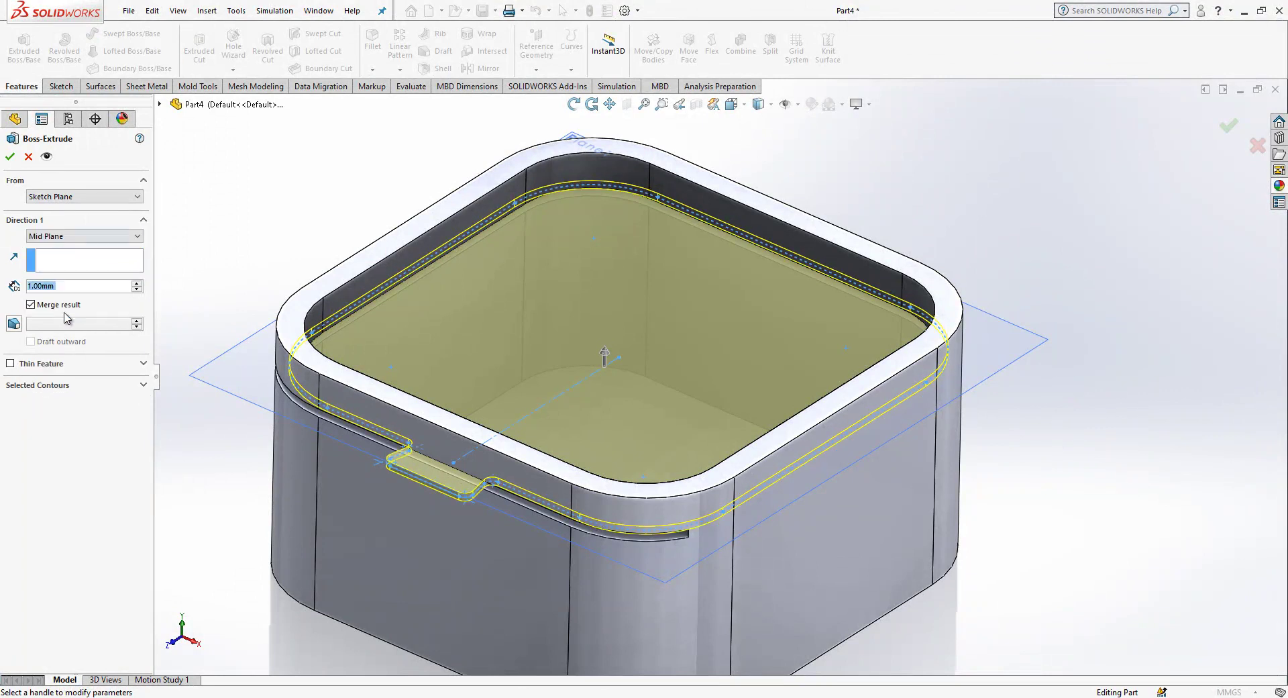
pyautogui.write('2')
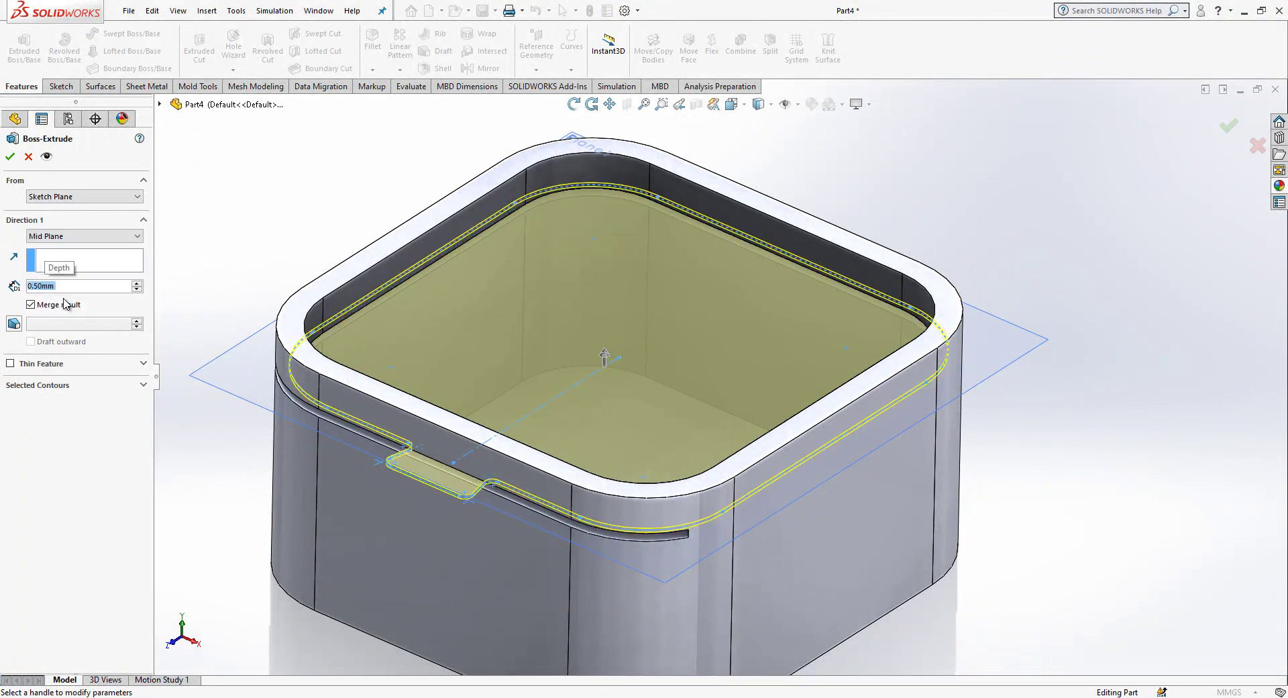
pyautogui.press('Return')
pyautogui.click(656, 365)
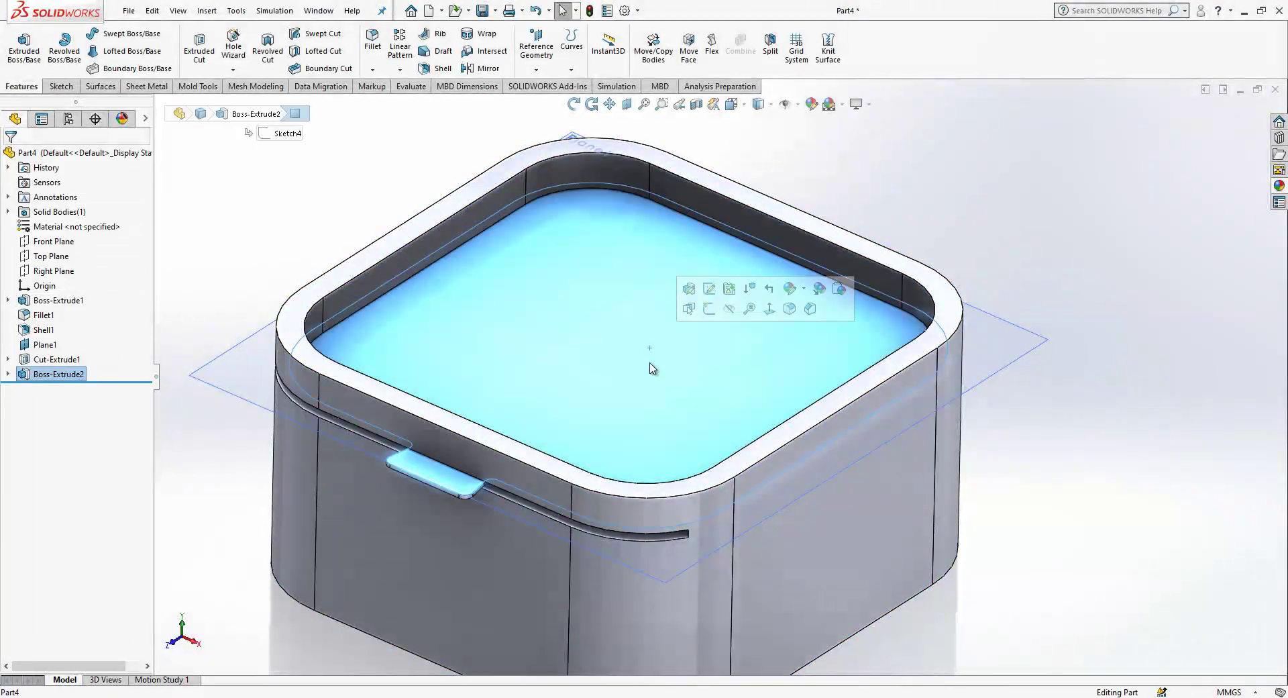
pyautogui.moveTo(655, 365)
pyautogui.mouseDown(button='middle')
pyautogui.moveTo(762, 239)
pyautogui.moveTo(786, 270)
pyautogui.moveTo(647, 379)
pyautogui.mouseUp(button='middle')
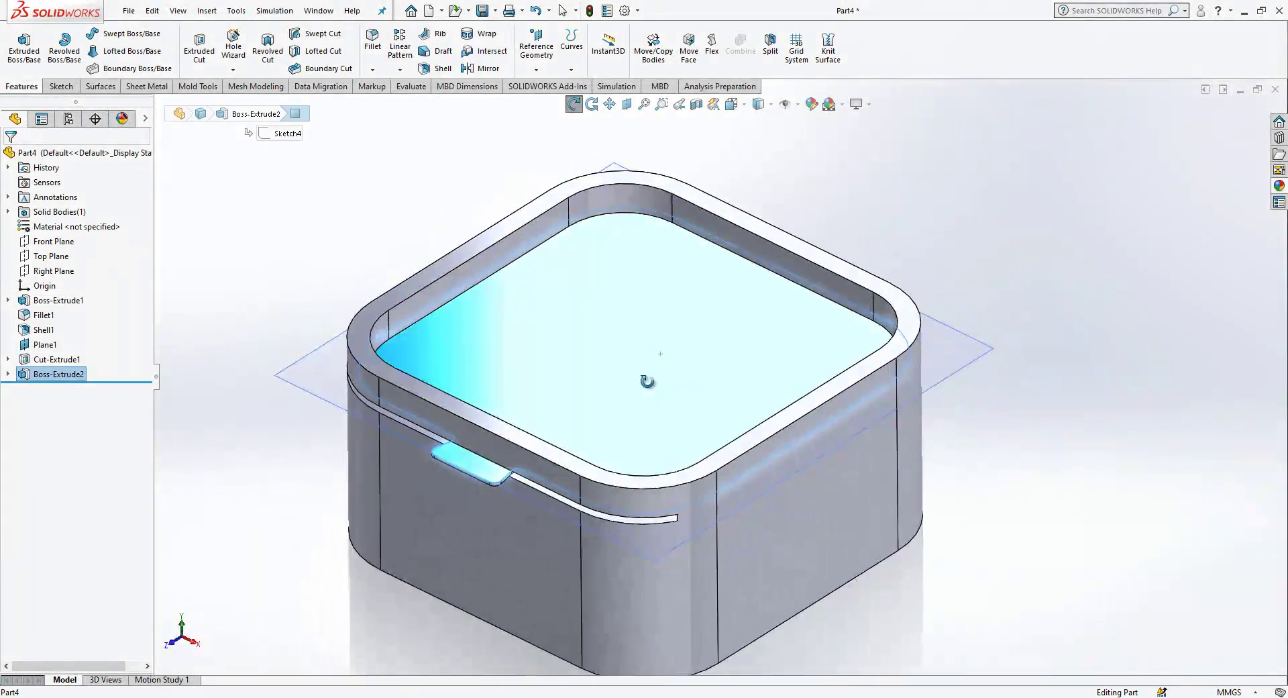
pyautogui.hotkey('ctrl', '7')
pyautogui.click(877, 288)
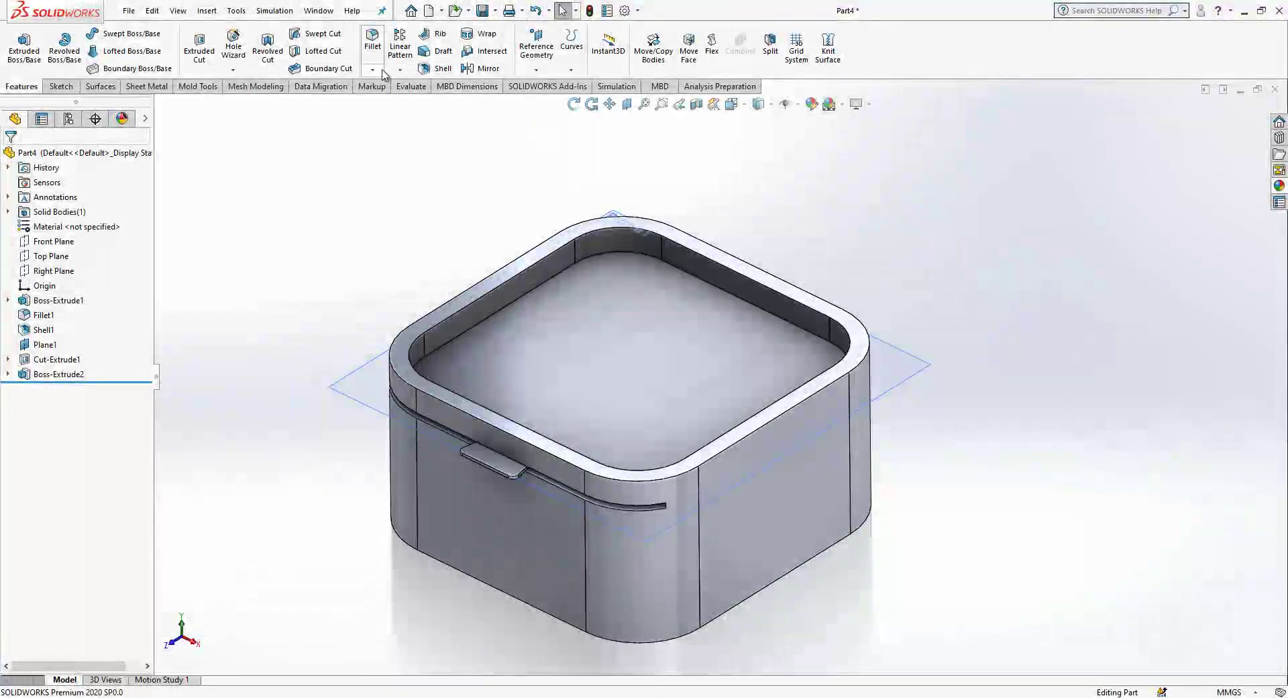
# Chamfer the top rim face and the bottom edge loop at 0.50 mm × 45°.
pyautogui.click(372, 69)
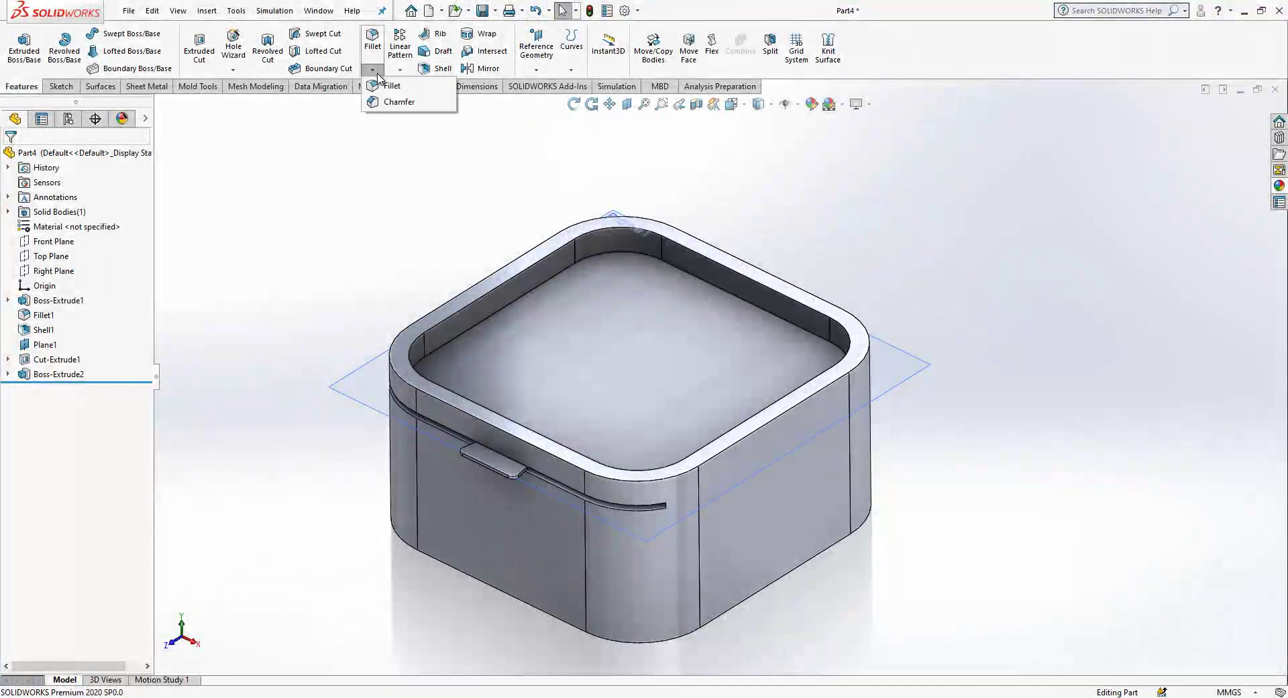
pyautogui.click(403, 337)
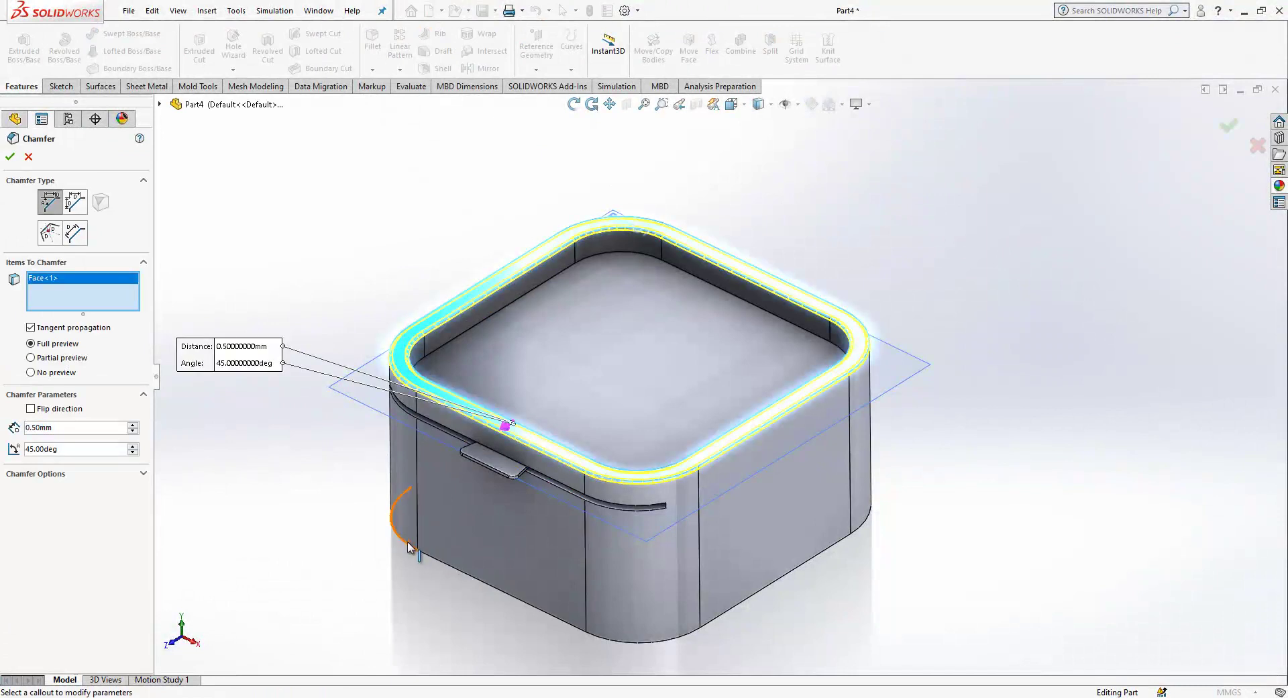
pyautogui.click(408, 545)
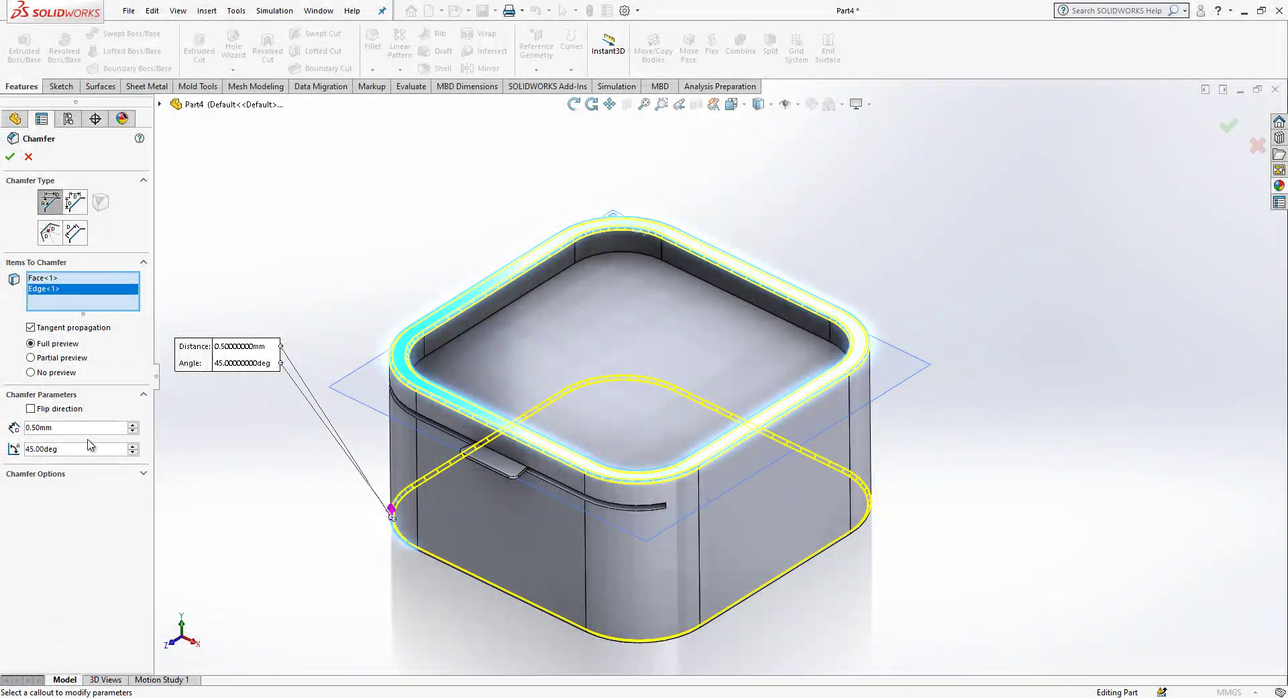
pyautogui.press('Return')
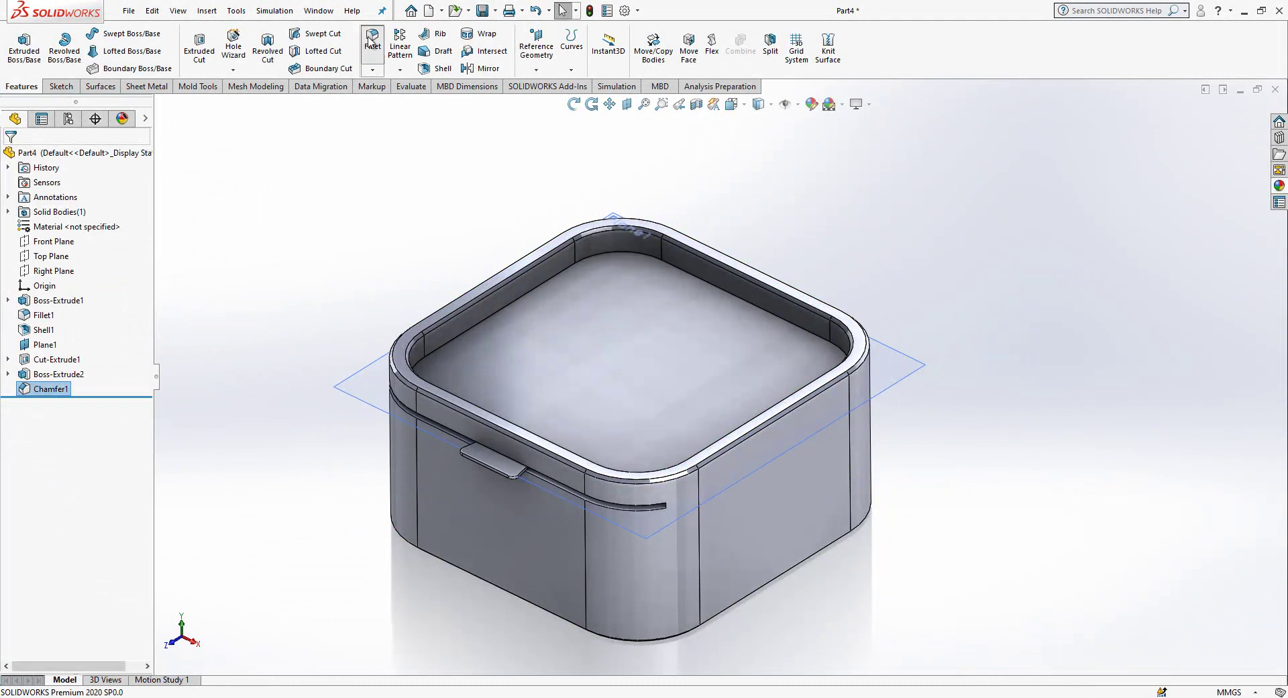
pyautogui.click(371, 42)
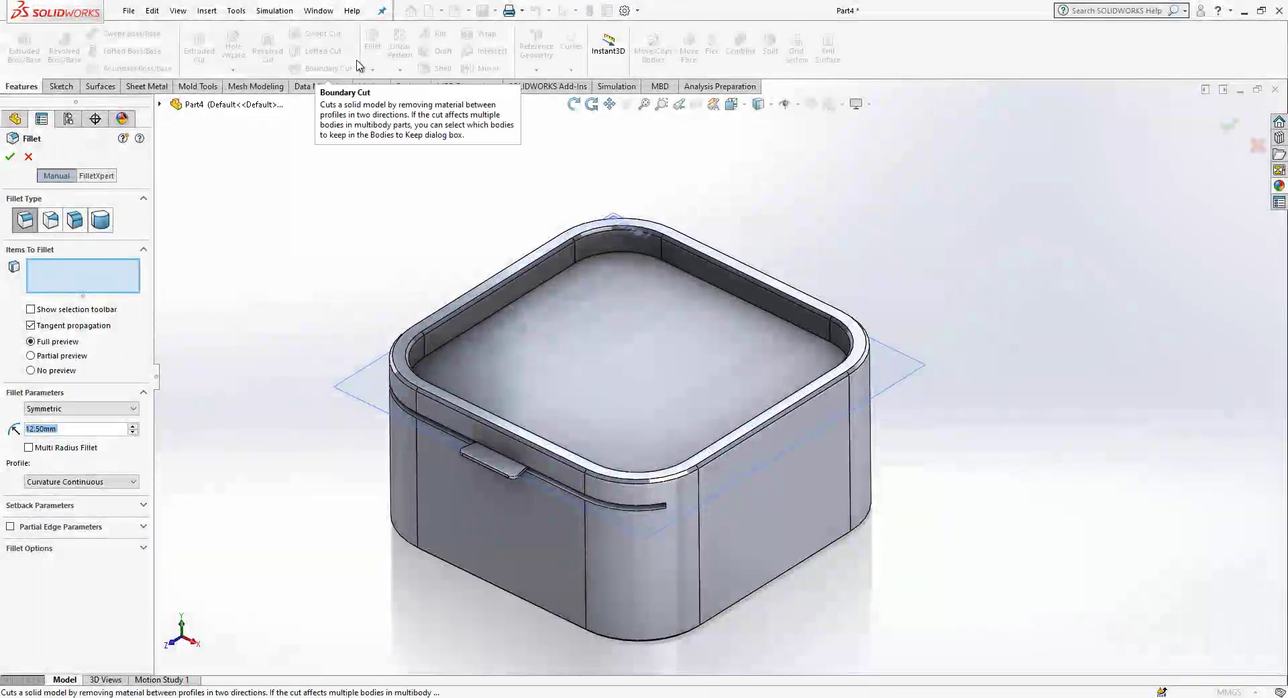
# Set a 0.25 mm fillet radius and pick the rim's outer and inner top edges.
pyautogui.write('0.25')
pyautogui.press('Return')
pyautogui.scroll(-3, 521, 443)
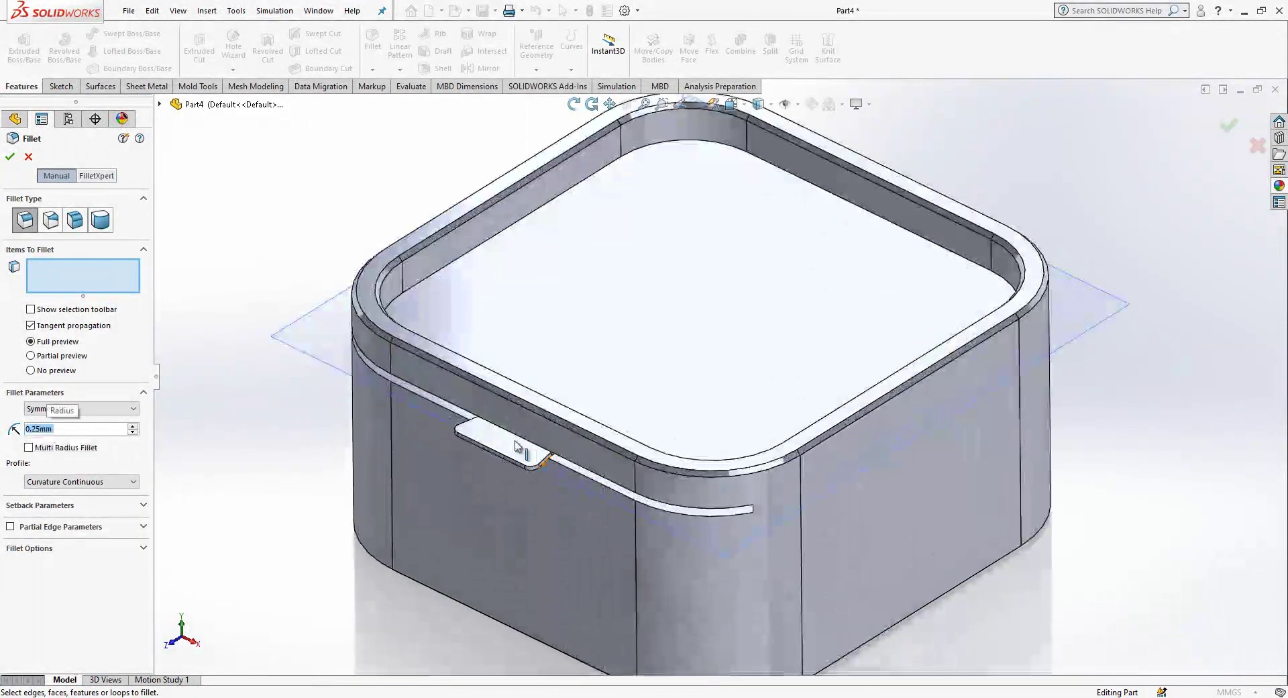
pyautogui.click(520, 396)
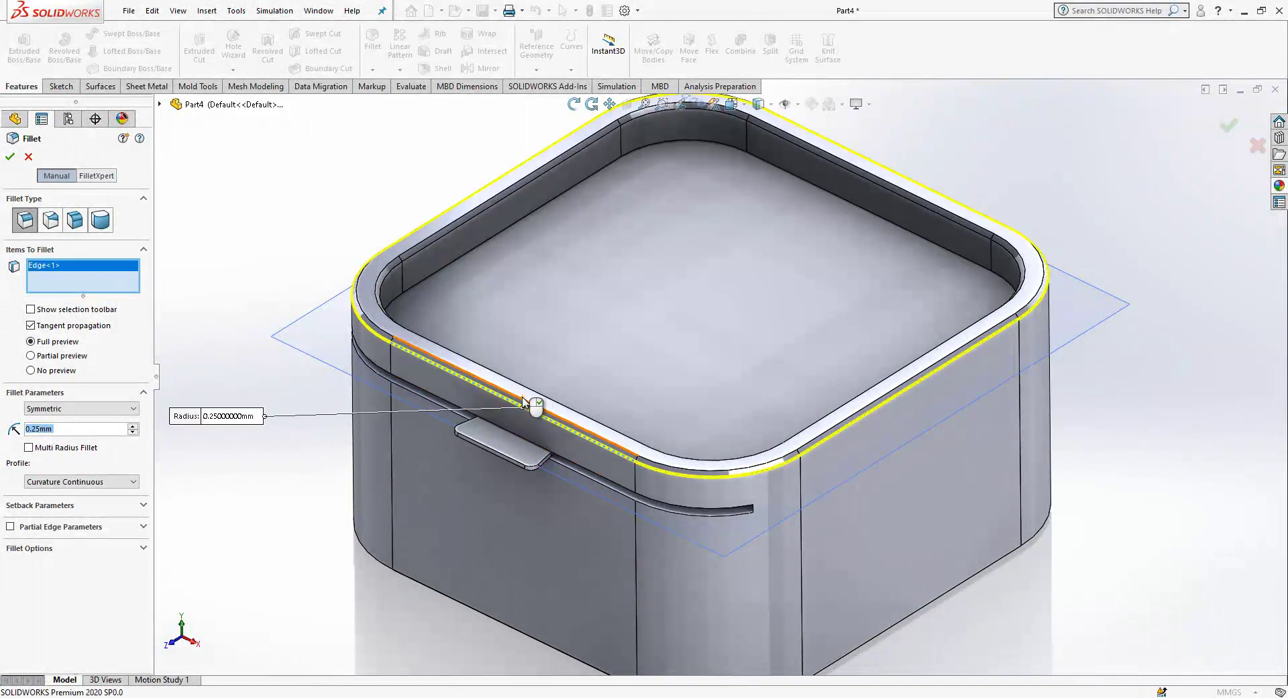
pyautogui.click(416, 250)
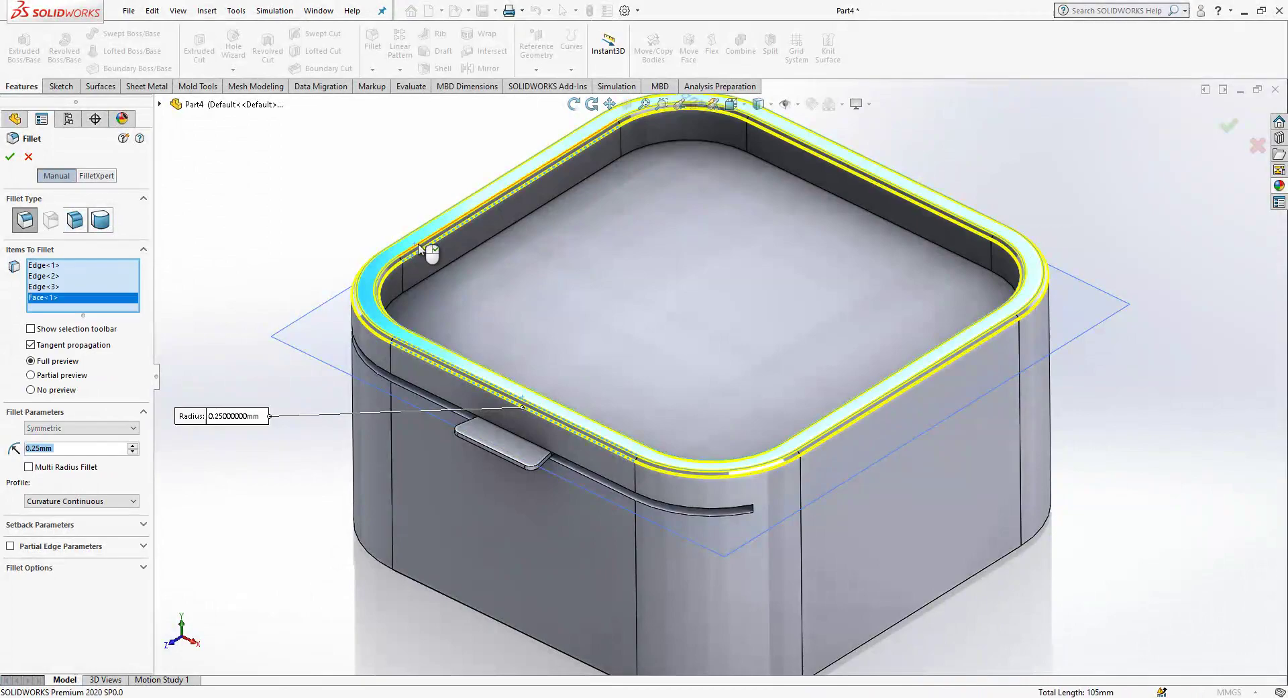
# Add an inner vertical edge and the inner floor loop, then apply the 0.25 mm fillet.
pyautogui.moveTo(431, 373); pyautogui.dragTo(593, 404, button='middle')
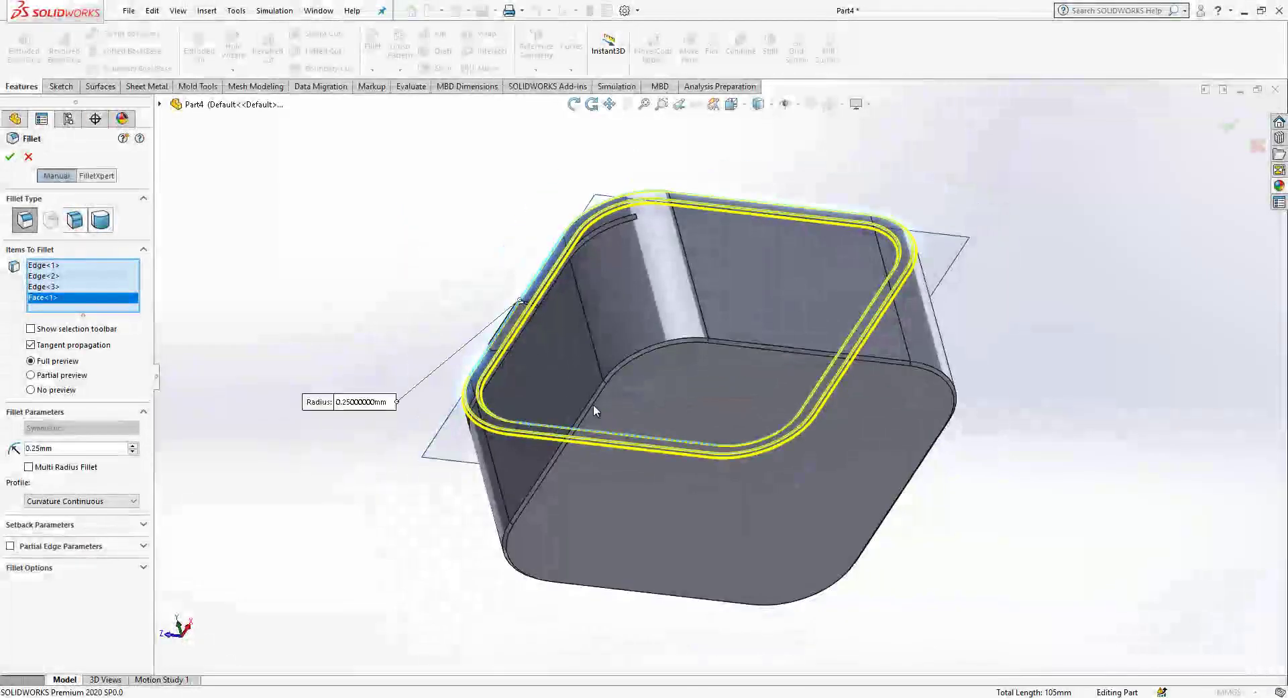
pyautogui.click(595, 396)
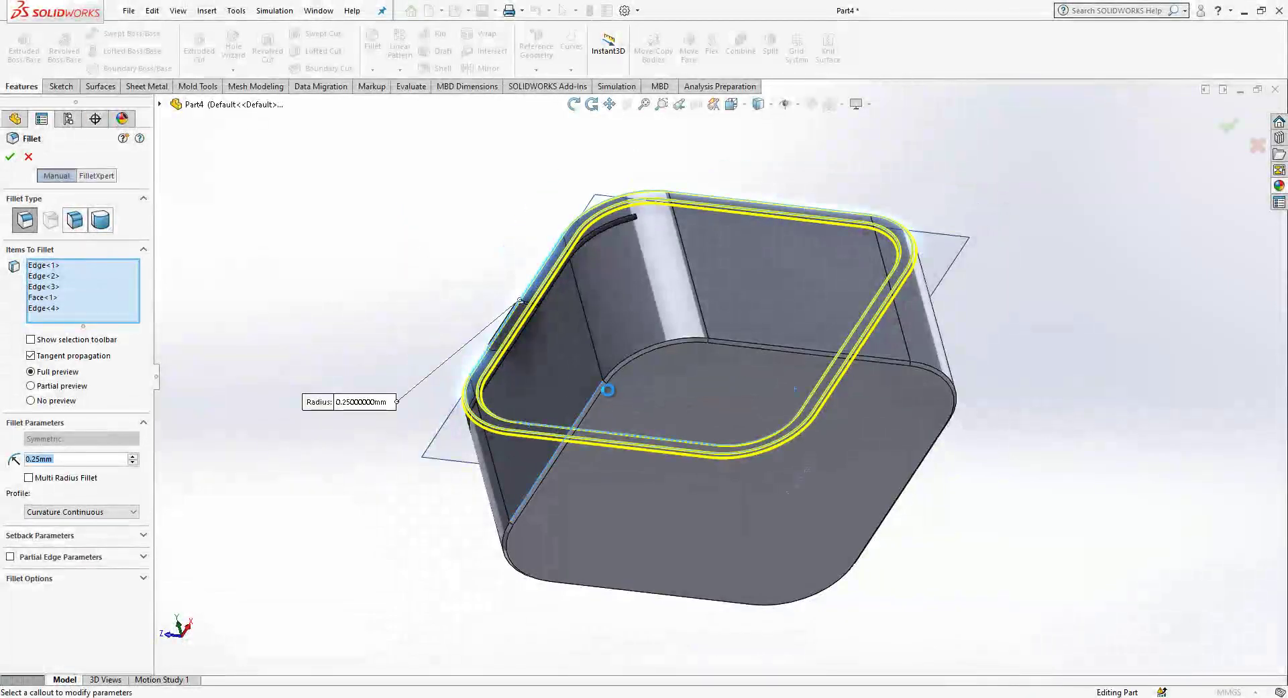
pyautogui.click(602, 390)
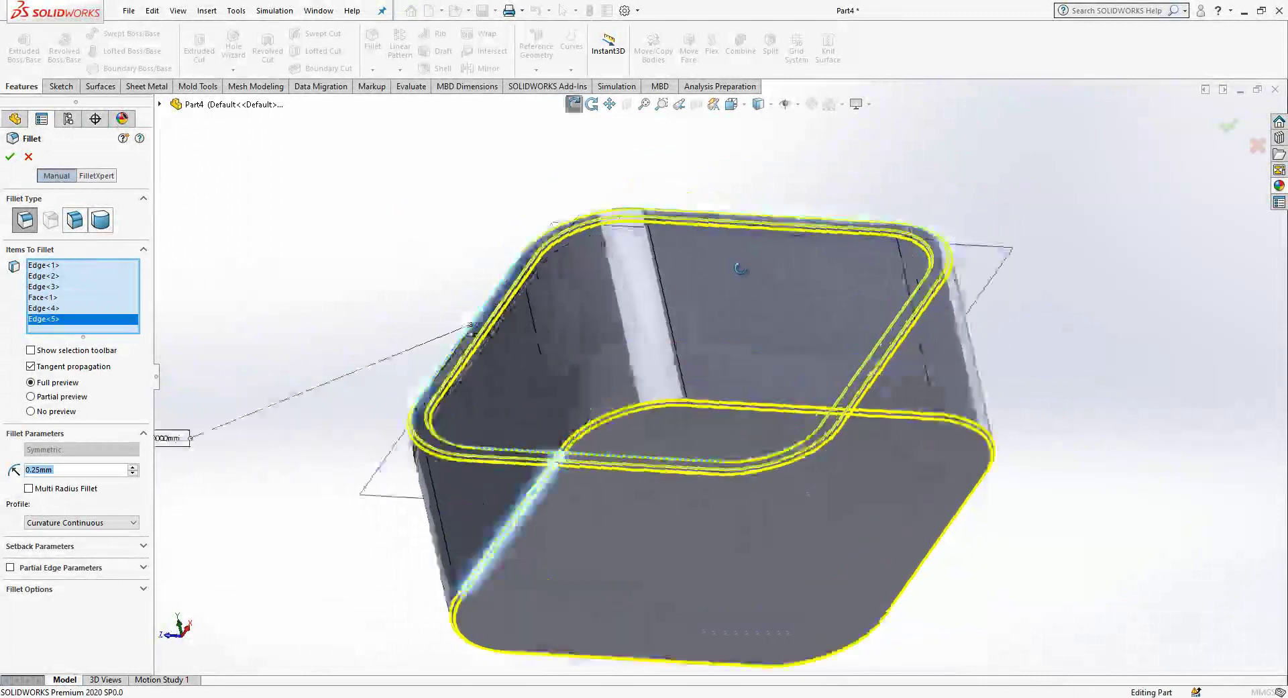
pyautogui.moveTo(739, 268); pyautogui.dragTo(489, 386, button='middle')
pyautogui.press('Return')
pyautogui.scroll(-6, 483, 375)
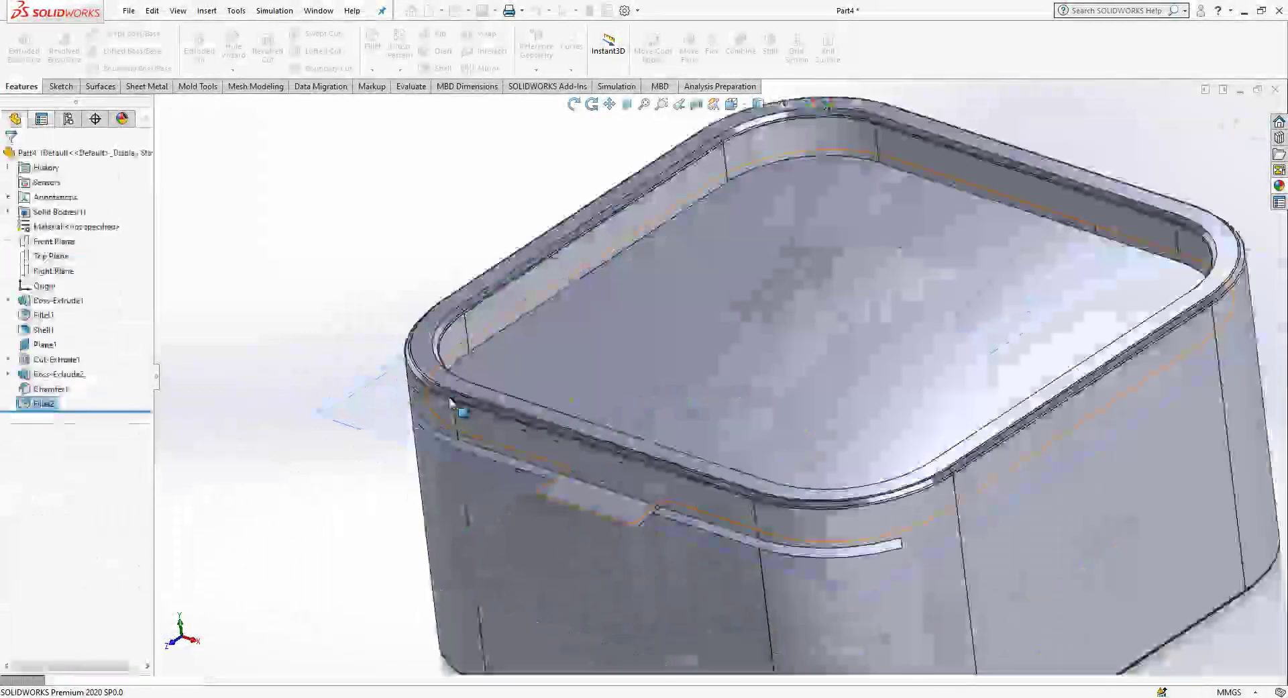
pyautogui.scroll(10, 530, 352)
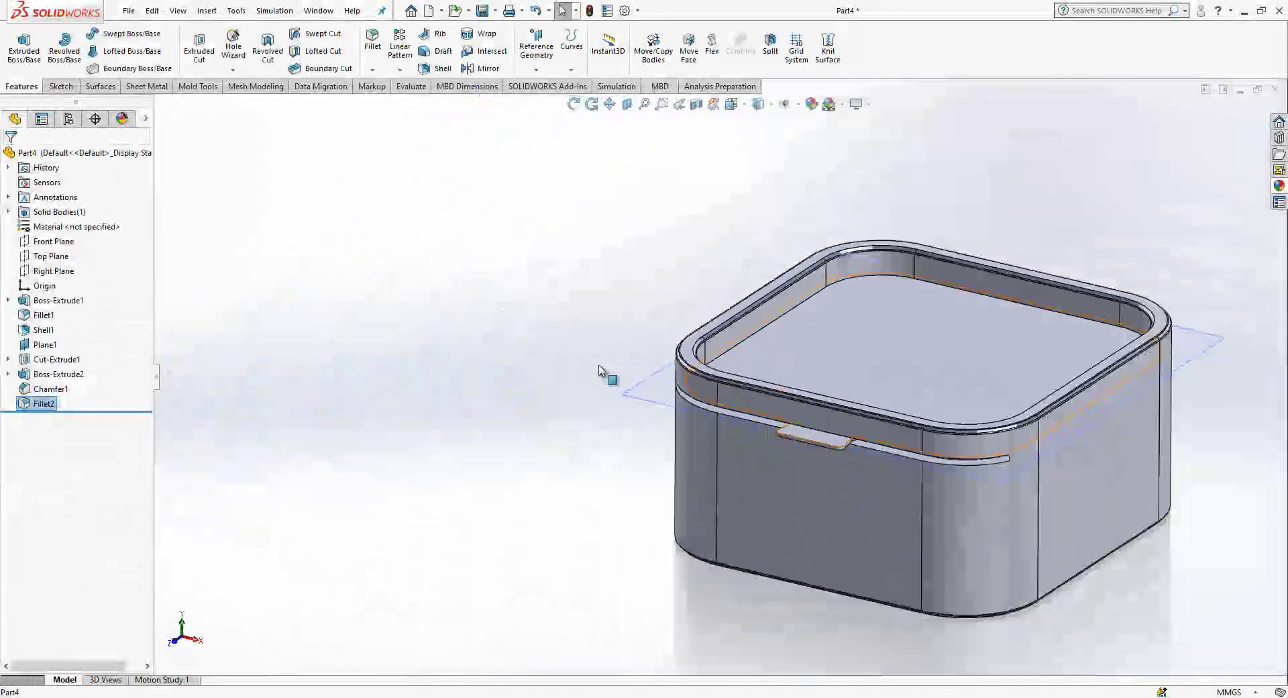
pyautogui.scroll(-2, 1081, 400)
pyautogui.scroll(1, 1055, 422)
pyautogui.scroll(1, 953, 389)
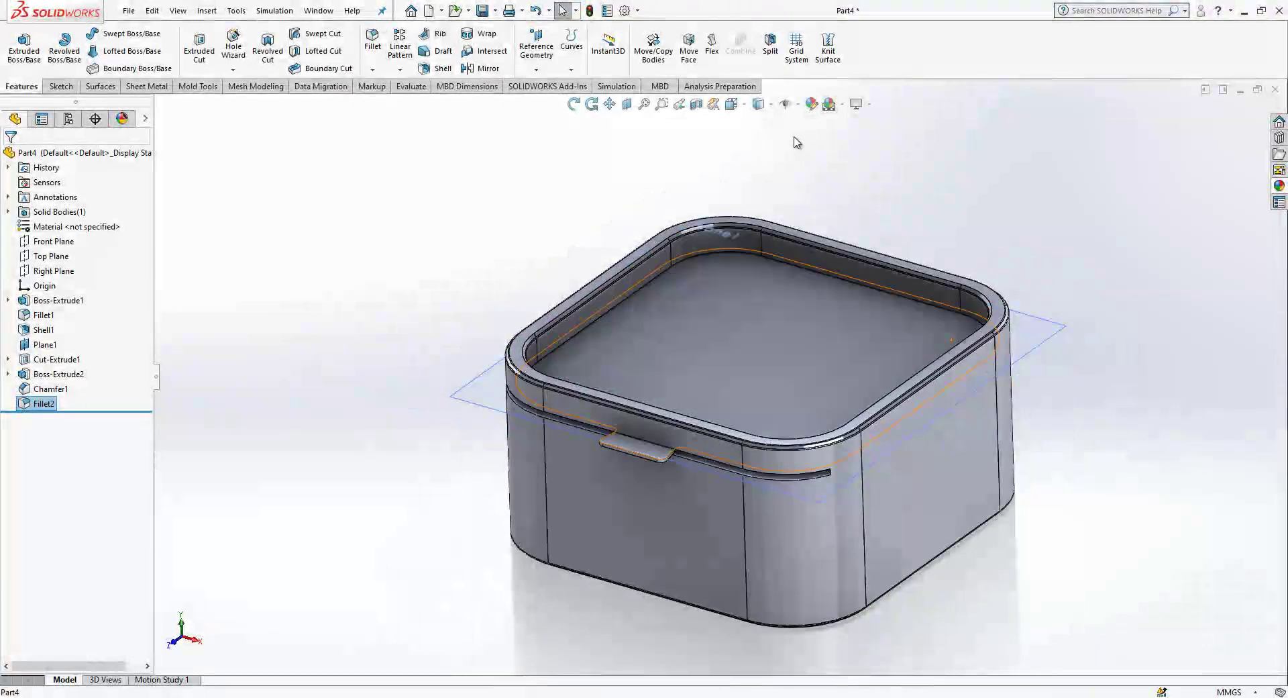
pyautogui.scroll(2, 852, 347)
pyautogui.moveTo(854, 339); pyautogui.dragTo(832, 341)
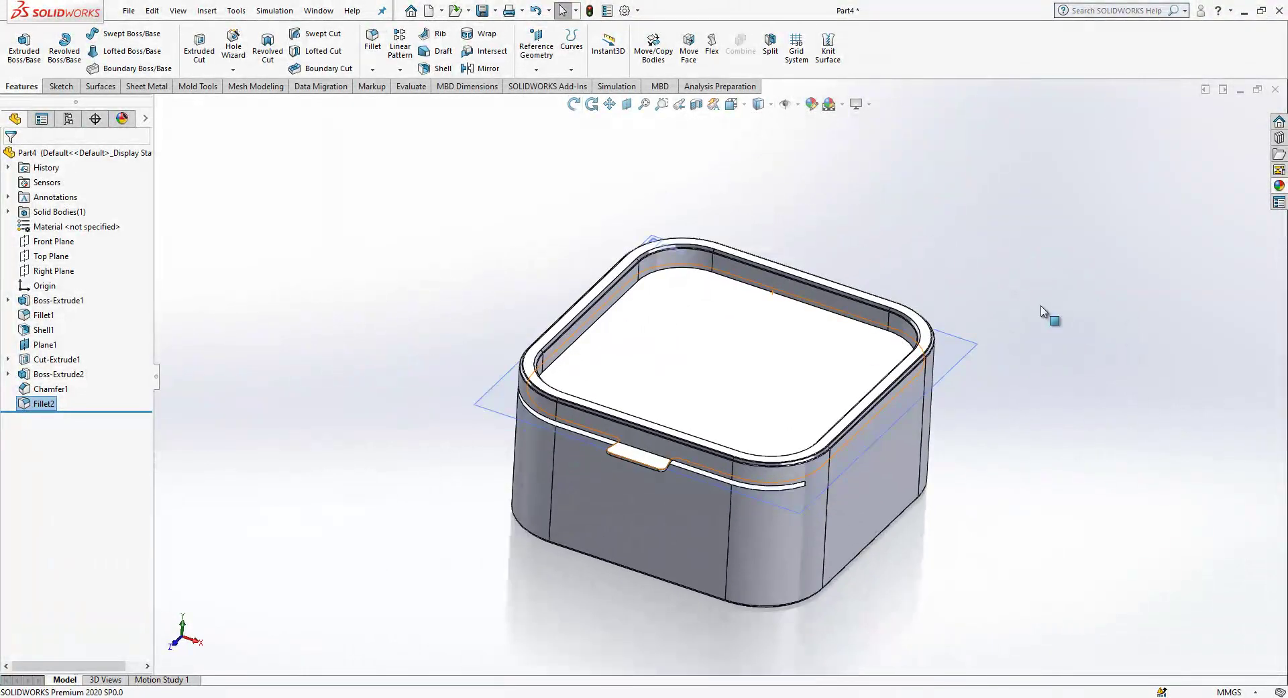
# Apply the polished ash 2d wood appearance to the whole pot body.
pyautogui.click(1279, 186)
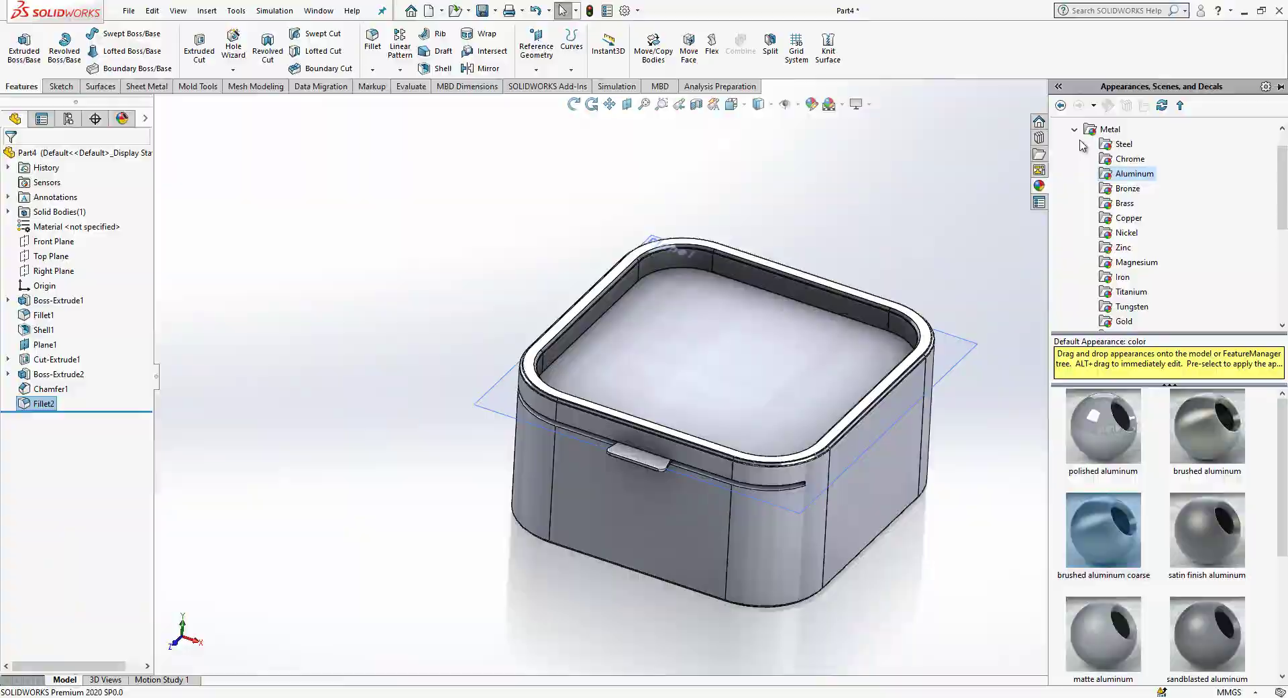
pyautogui.click(1111, 128)
pyautogui.click(1074, 129)
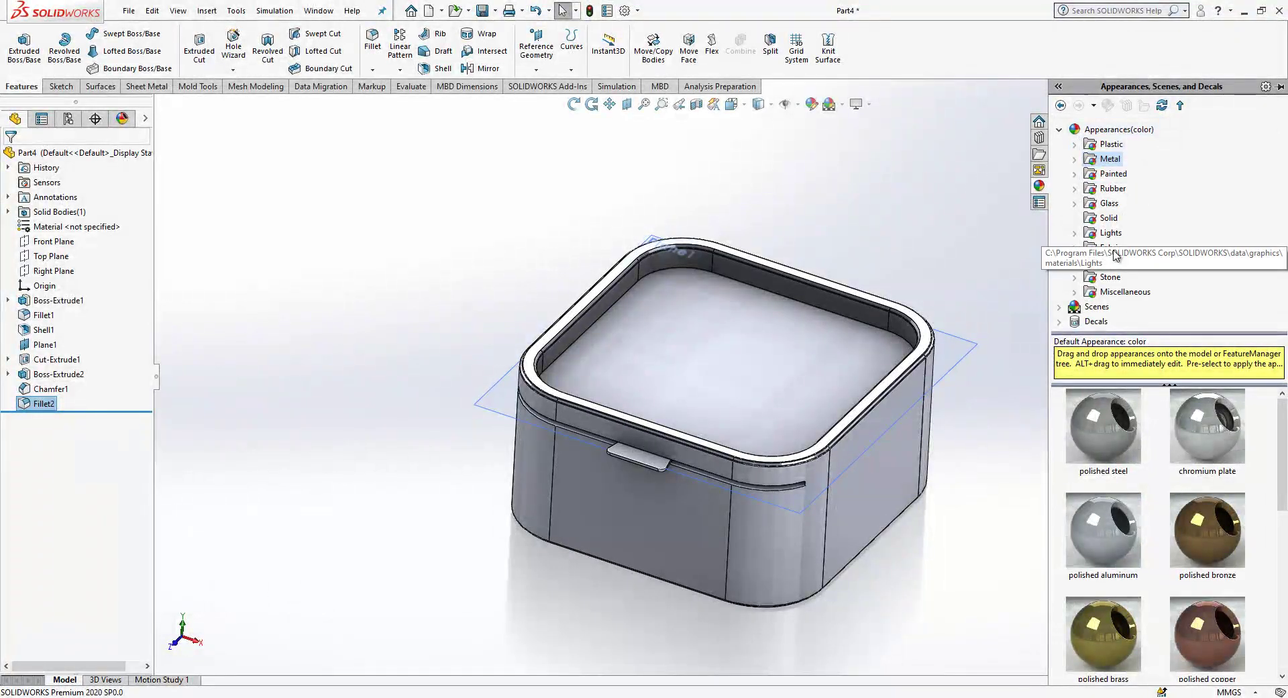
pyautogui.click(1113, 261)
pyautogui.click(1074, 262)
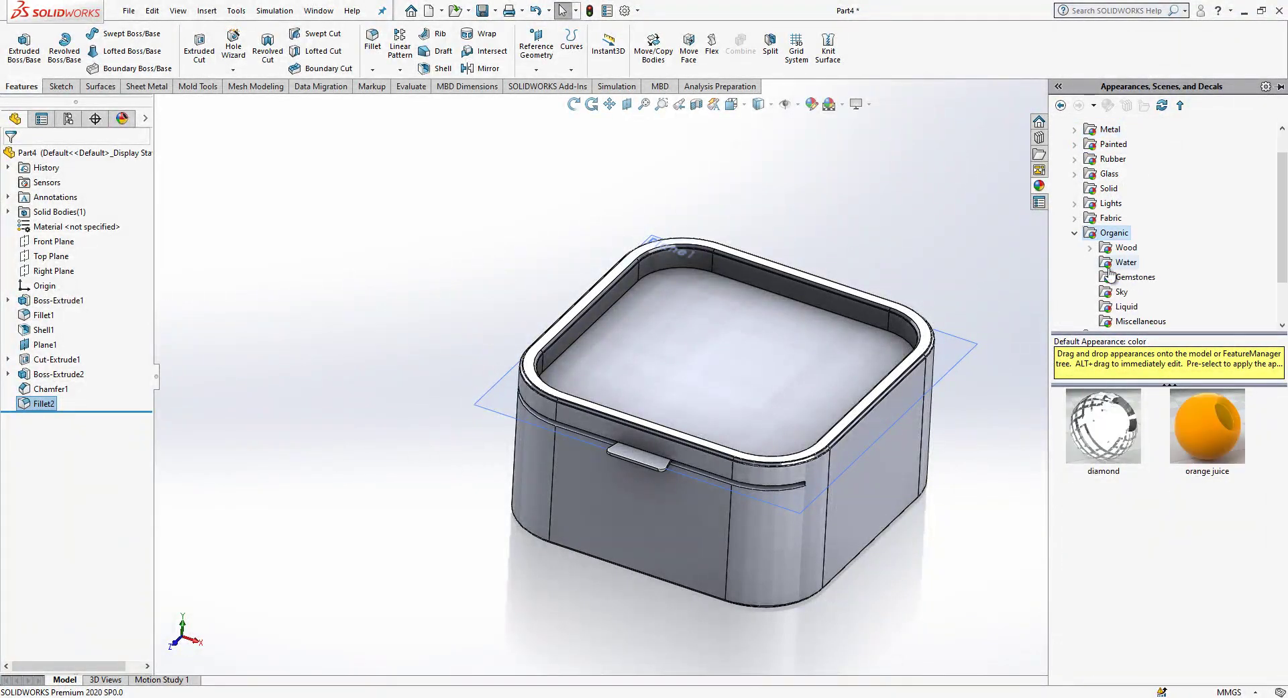
pyautogui.click(1123, 250)
pyautogui.moveTo(1105, 436); pyautogui.dragTo(879, 510)
pyautogui.click(878, 508)
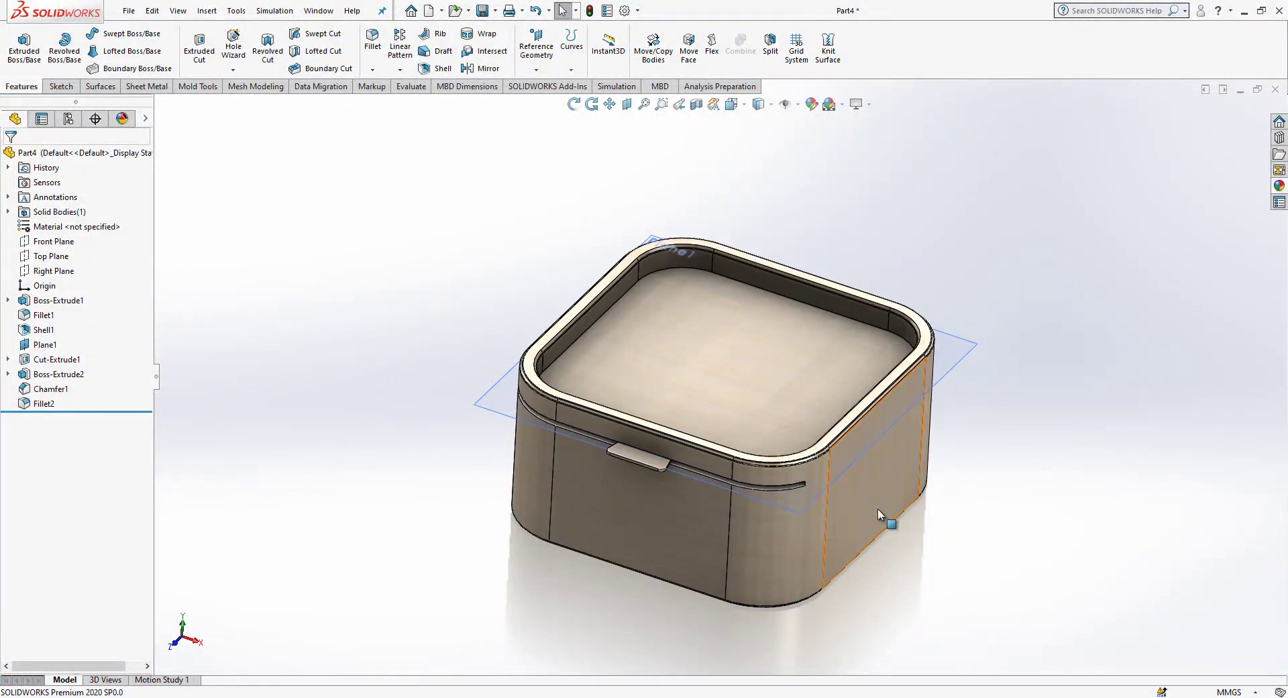
# Drag the first Glass > Gloss swatch onto the body.
pyautogui.click(1279, 188)
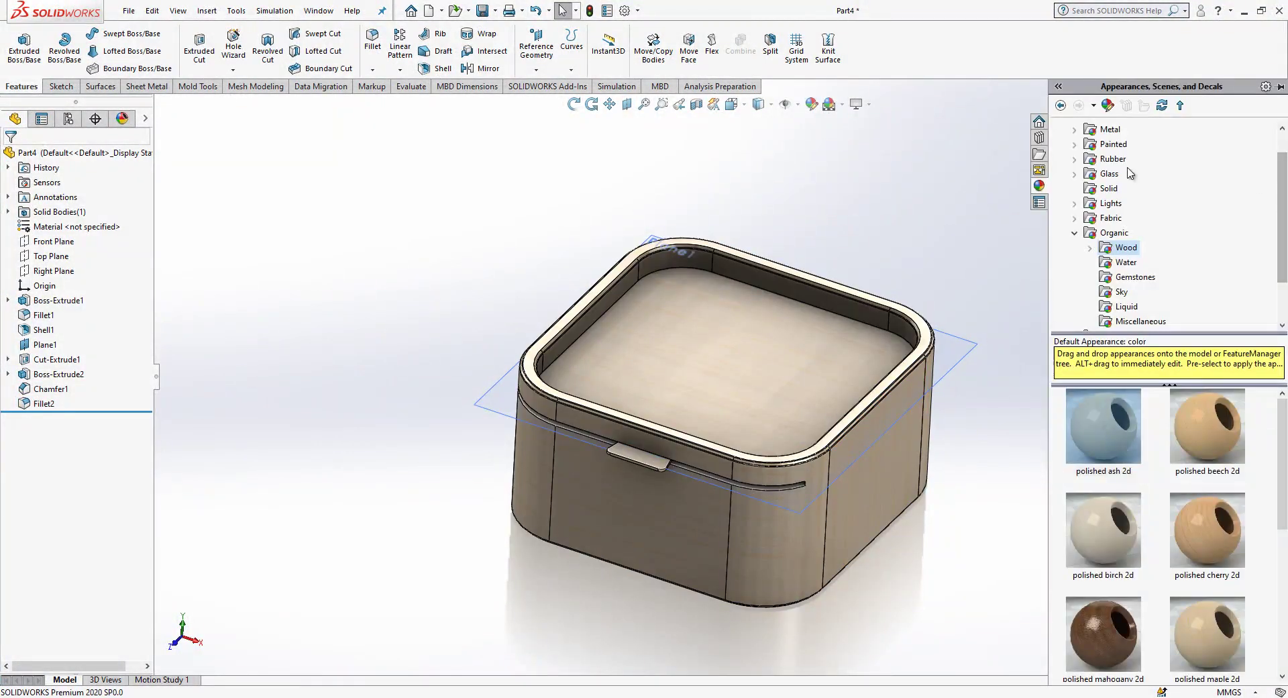
pyautogui.click(1075, 174)
pyautogui.click(1125, 189)
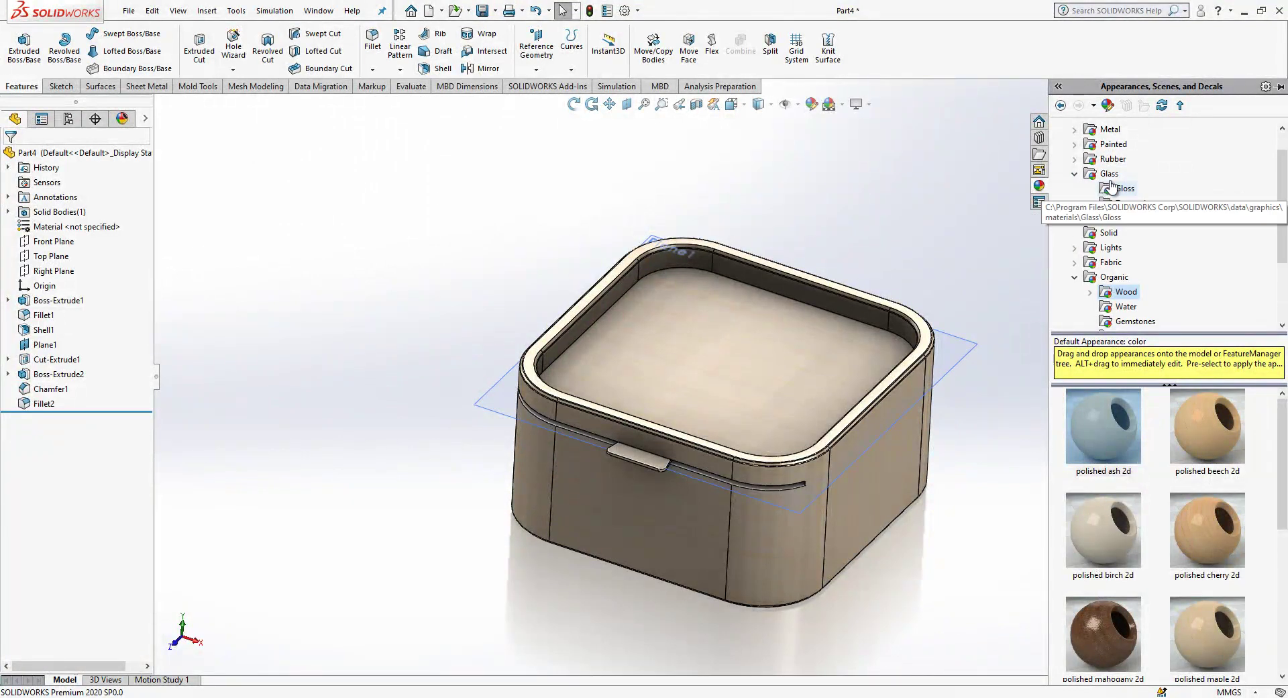
pyautogui.moveTo(1107, 413); pyautogui.dragTo(814, 356)
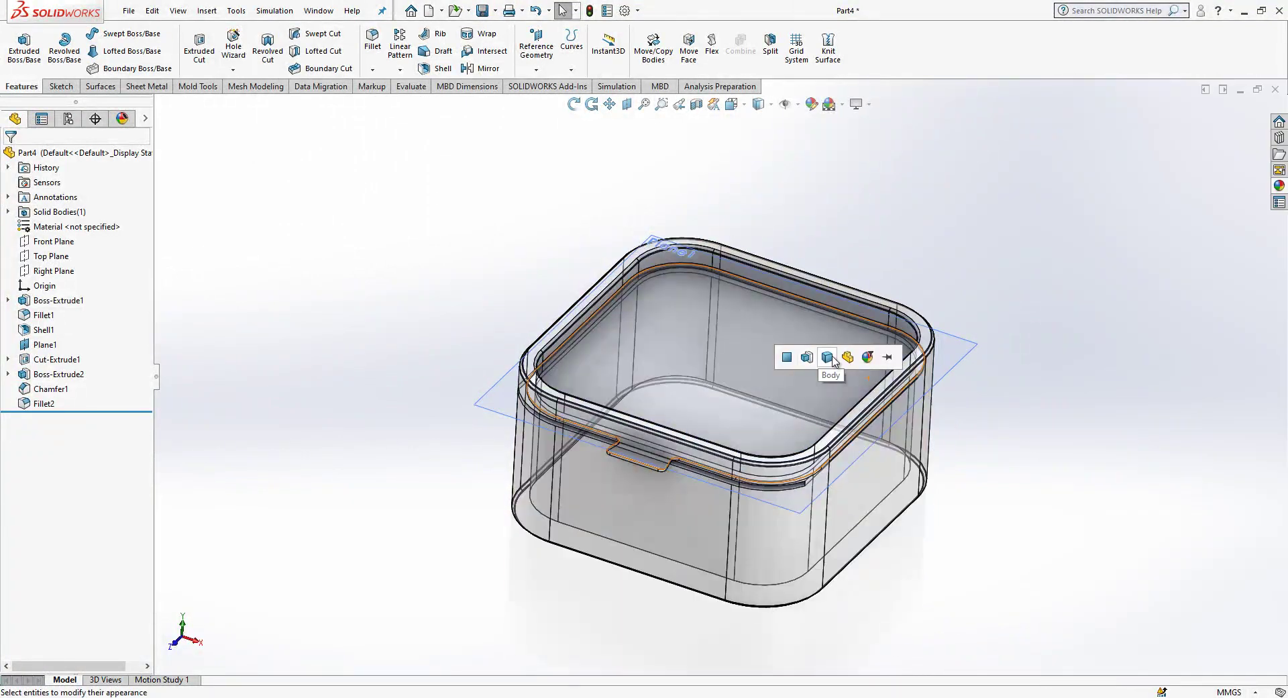
# Apply the glass to the body, then uncheck Merge result on Boss-Extrude2.
pyautogui.click(828, 359)
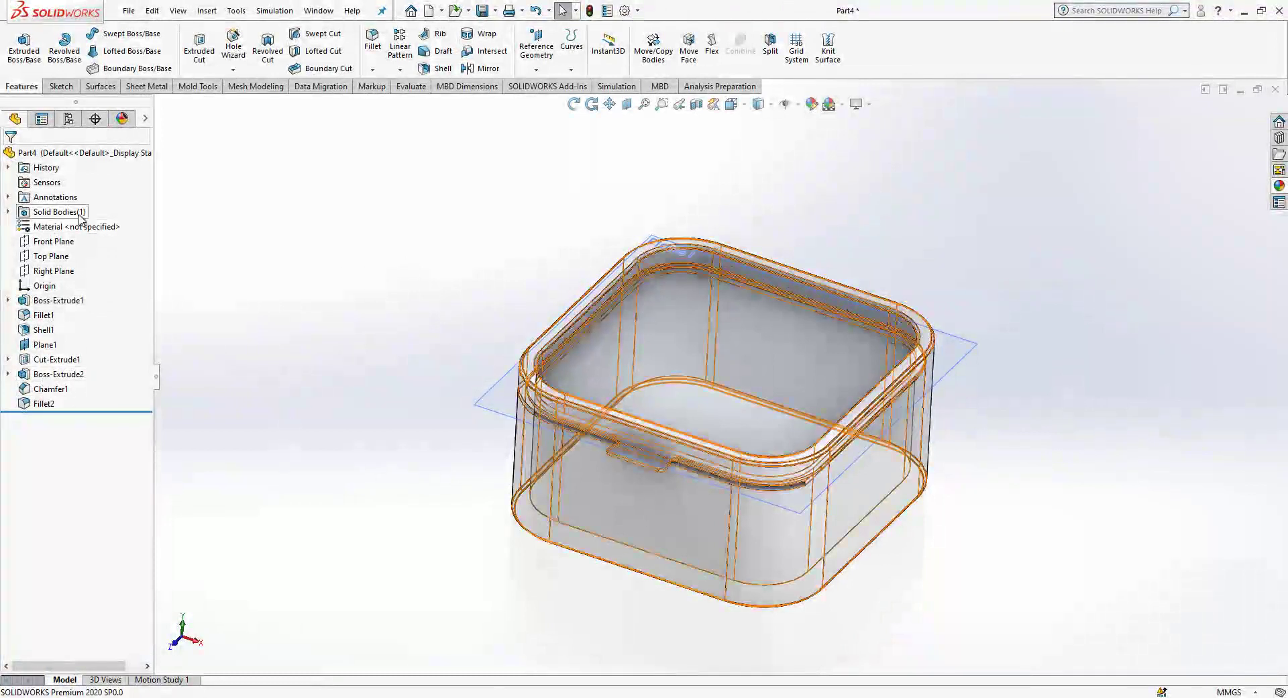
pyautogui.click(60, 378)
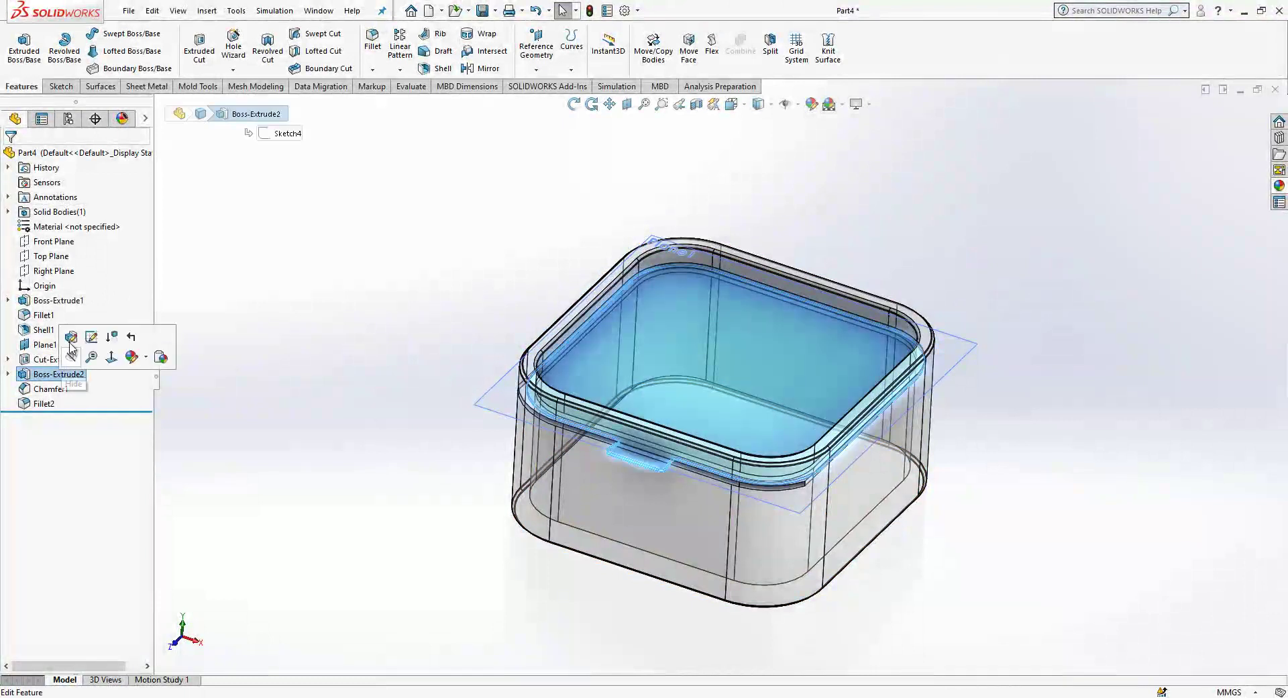
pyautogui.click(71, 338)
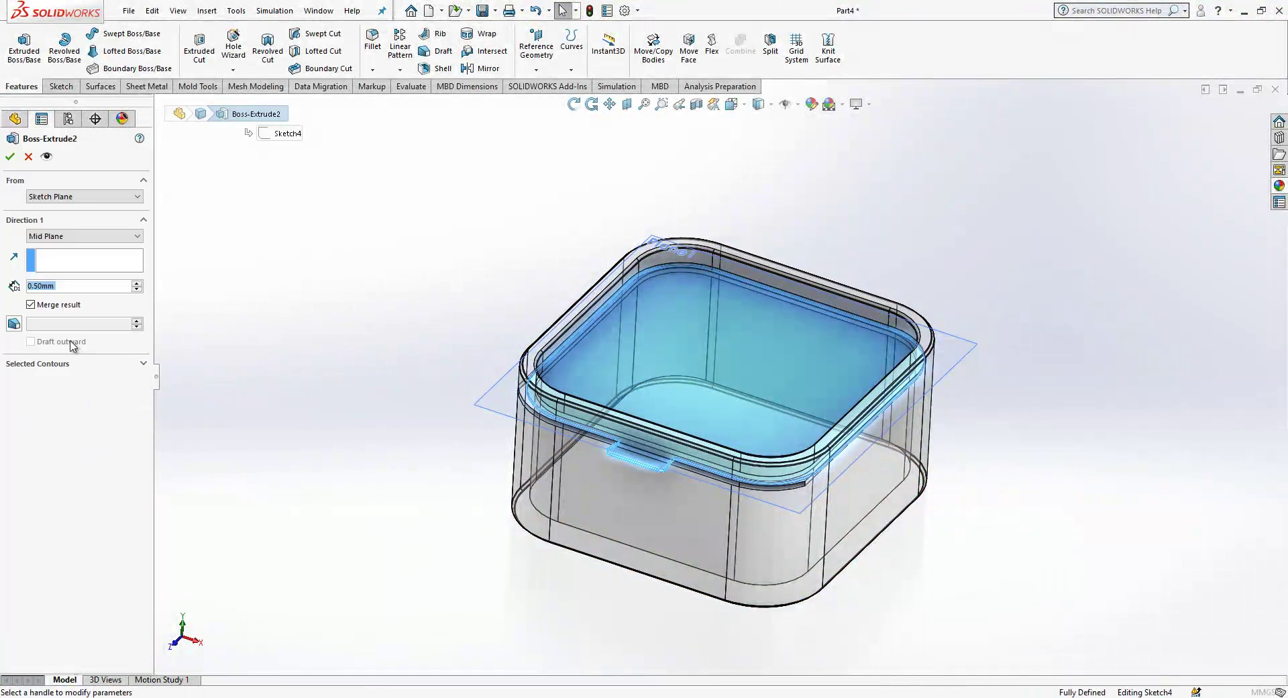
pyautogui.click(61, 307)
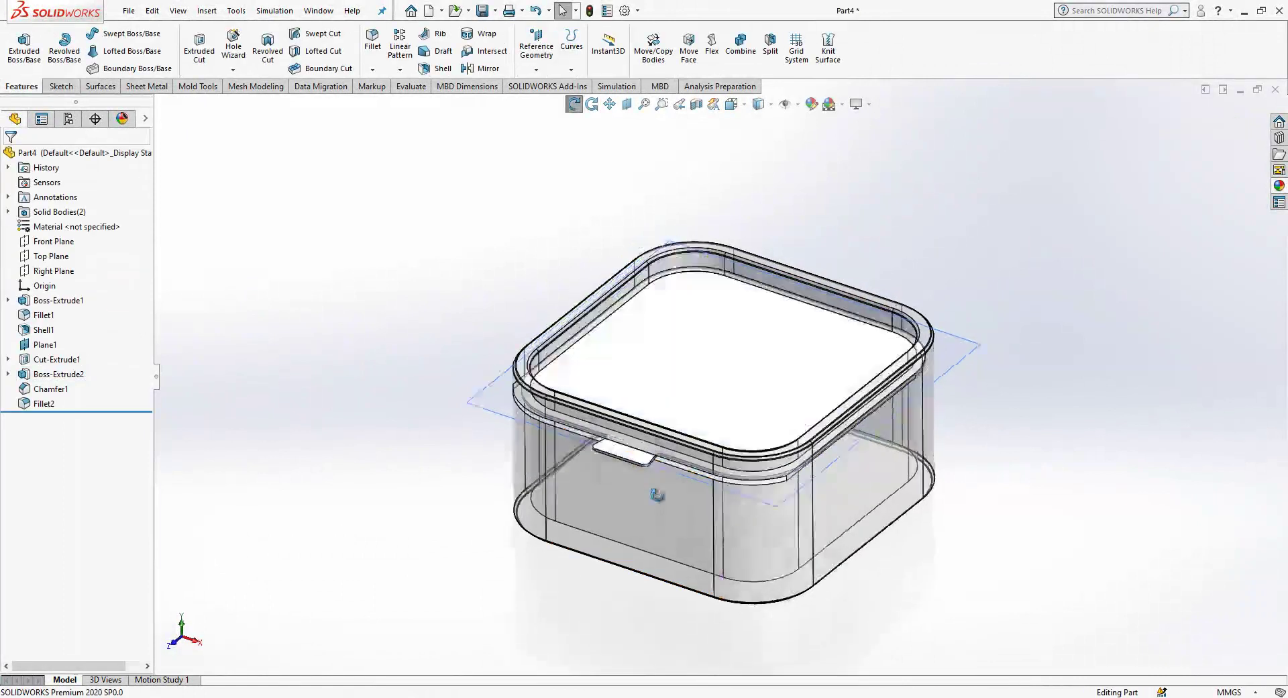
# Remove the clear glass appearance from the part and bring up the appearance library.
pyautogui.click(122, 119)
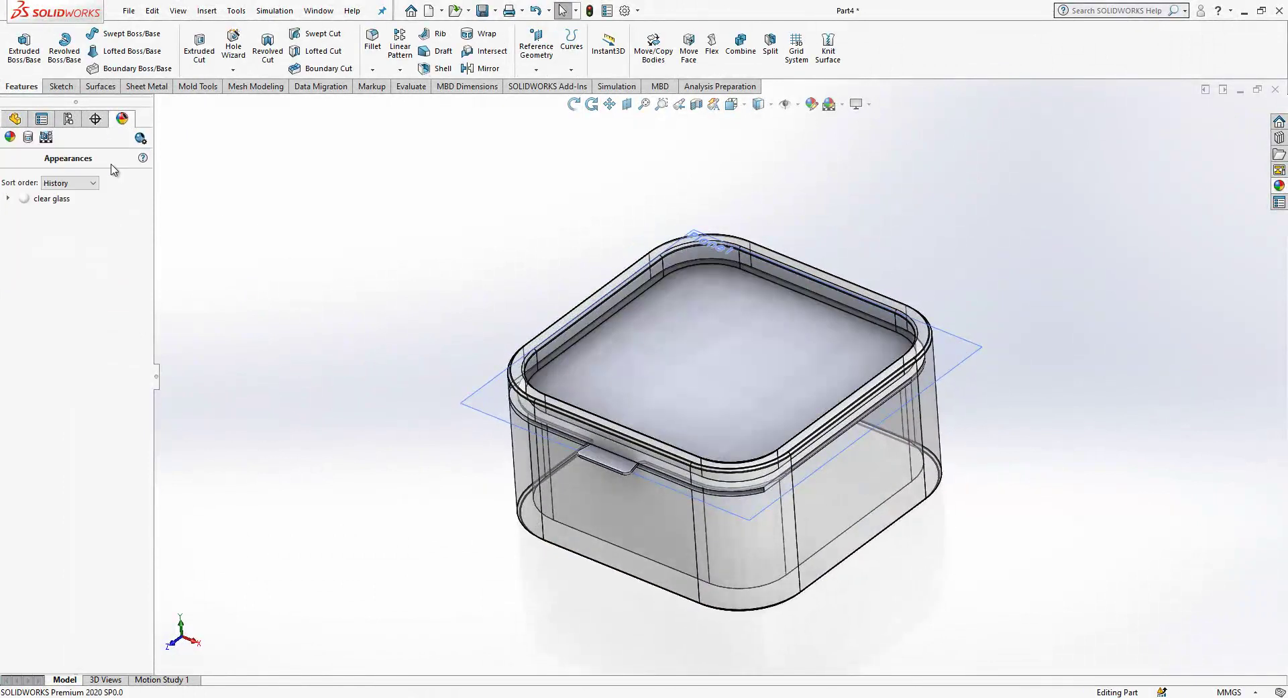
pyautogui.rightClick(64, 199)
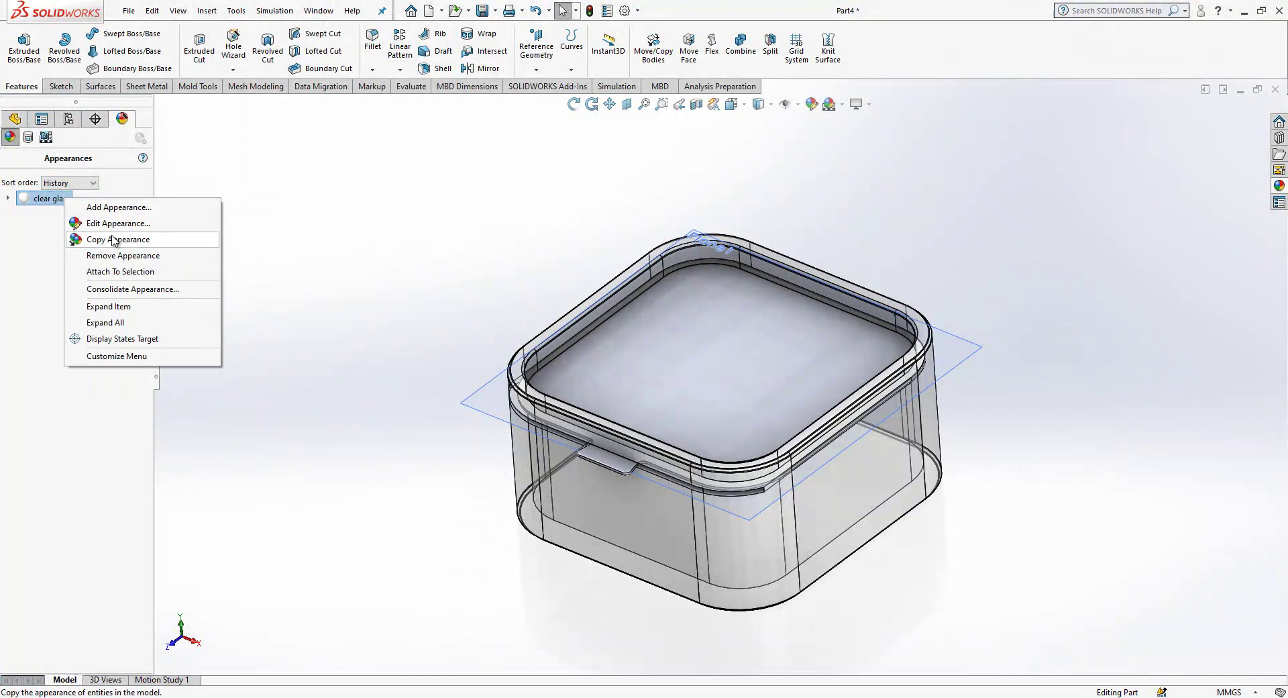
pyautogui.click(280, 251)
pyautogui.rightClick(70, 200)
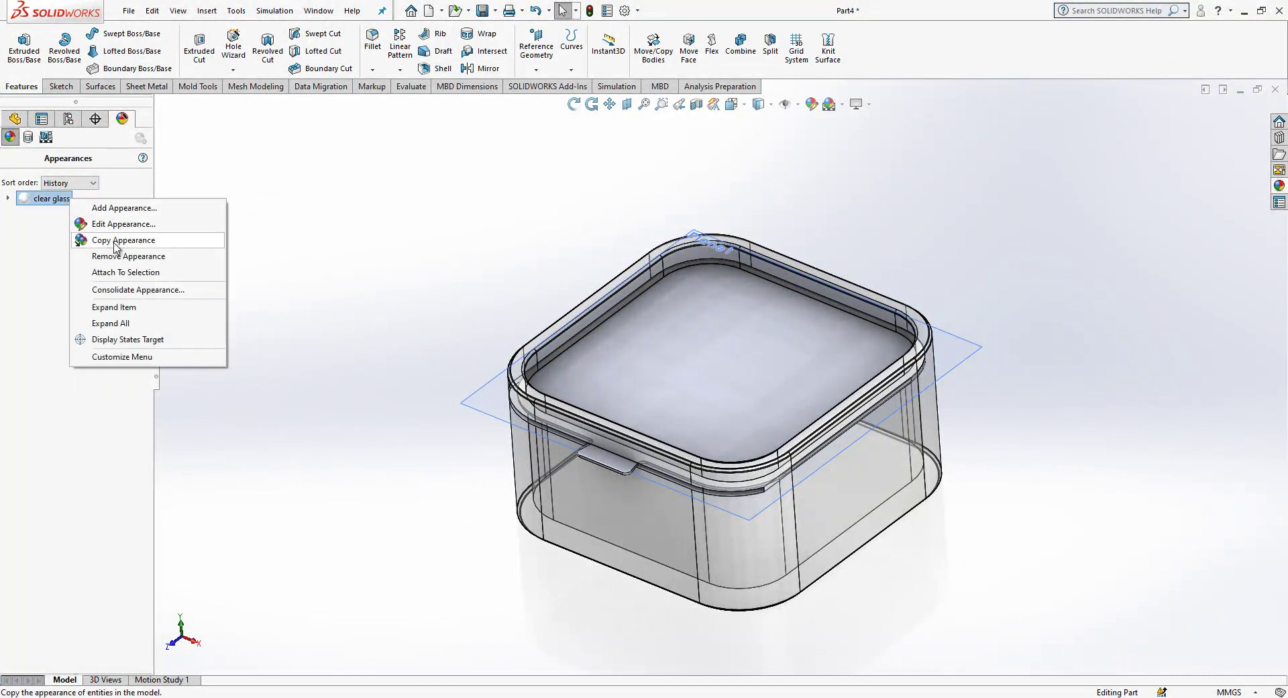
pyautogui.click(127, 255)
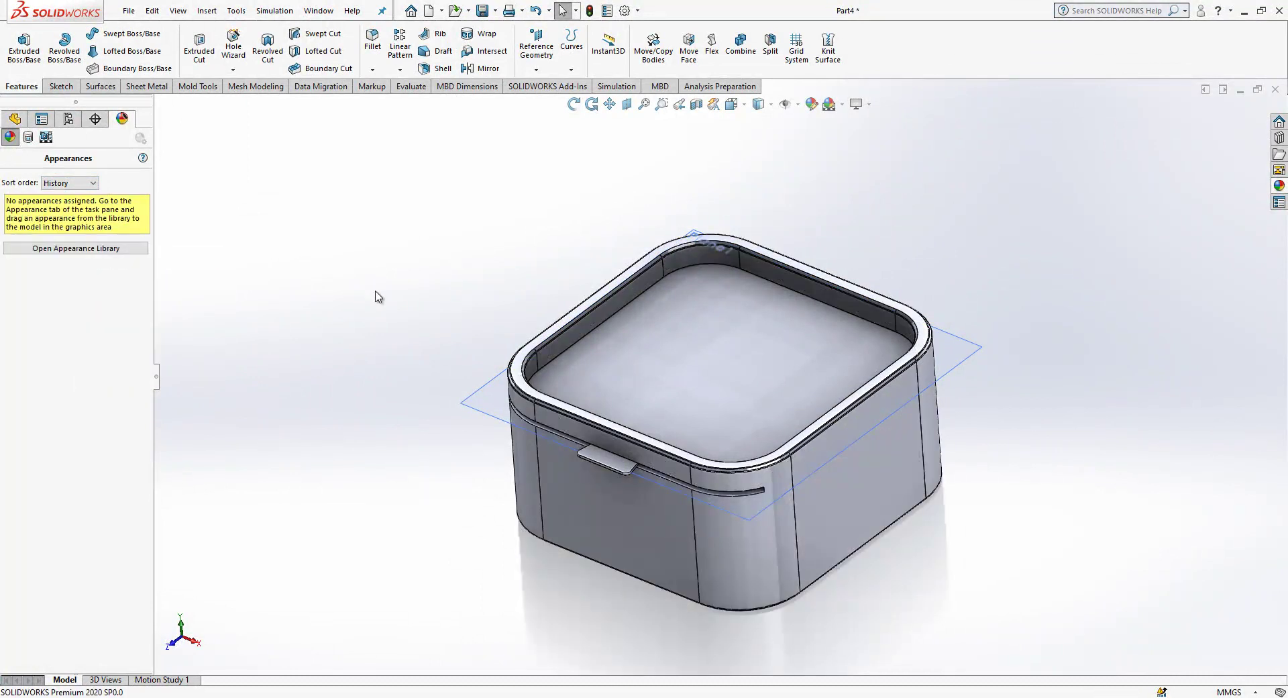
pyautogui.click(14, 119)
# Apply the clear glass appearance to the whole lid body.
pyautogui.click(1280, 185)
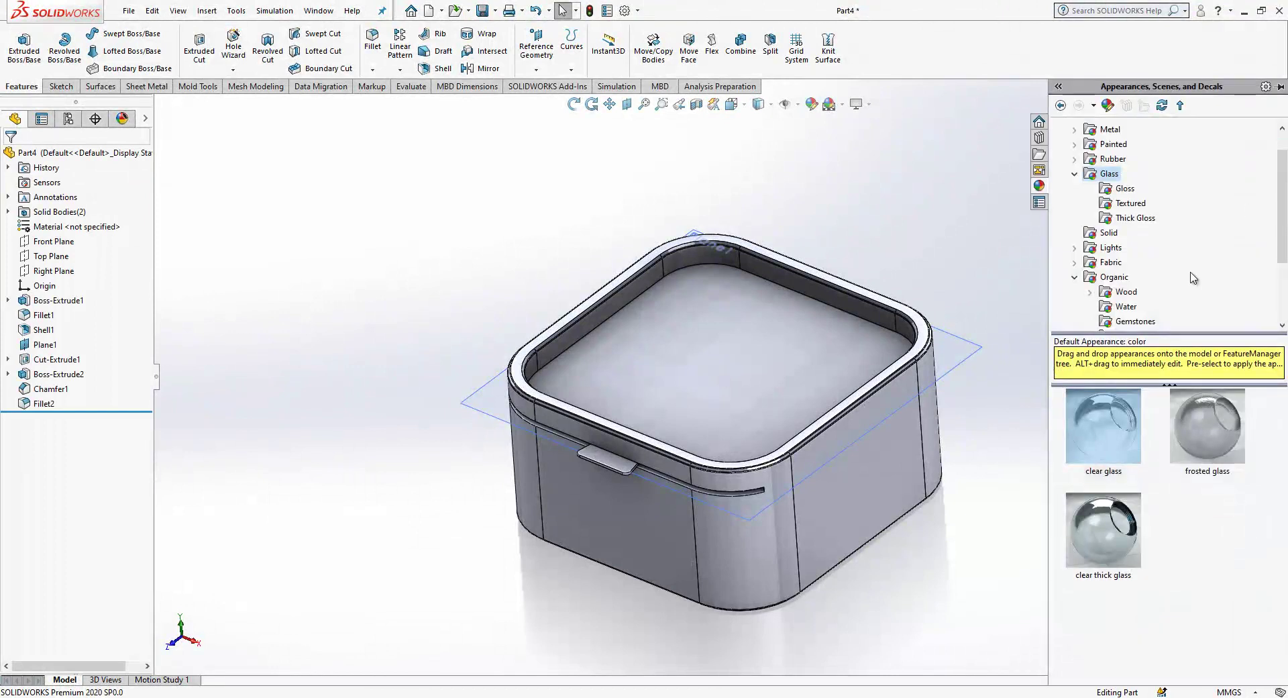
pyautogui.moveTo(1127, 424); pyautogui.dragTo(760, 336)
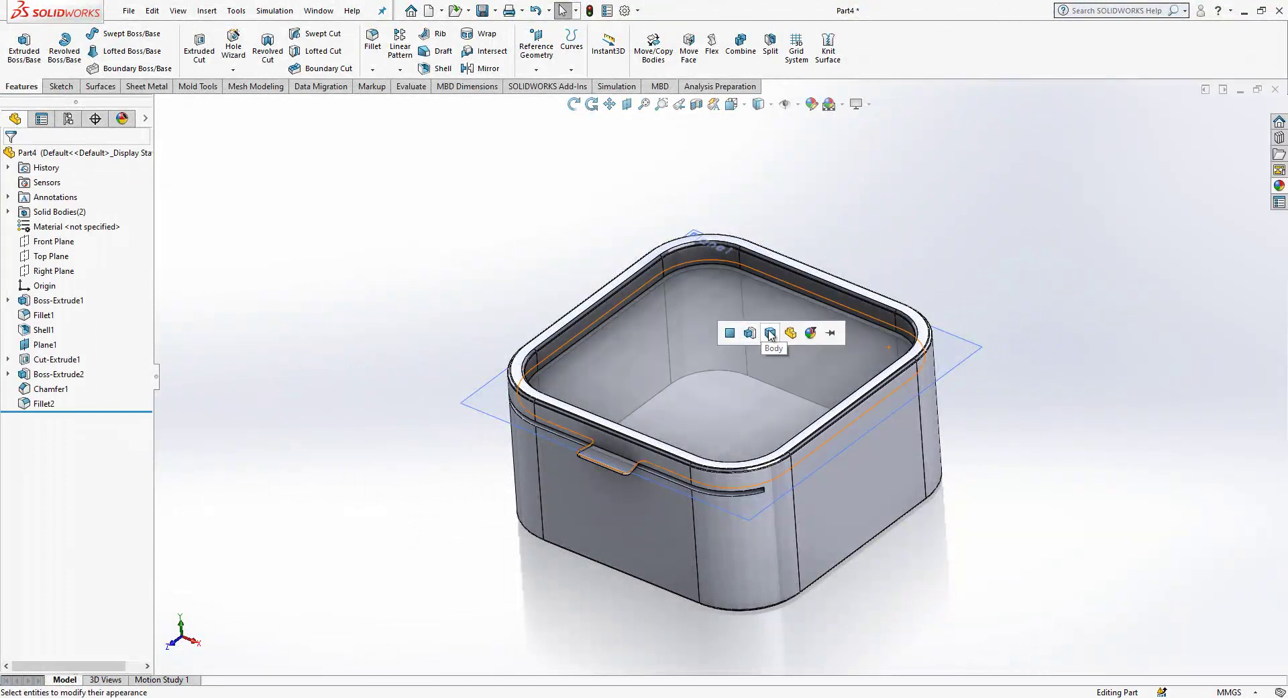
pyautogui.click(770, 334)
# Apply a polished wood appearance from Organic > Wood to the whole pot body.
pyautogui.click(1279, 186)
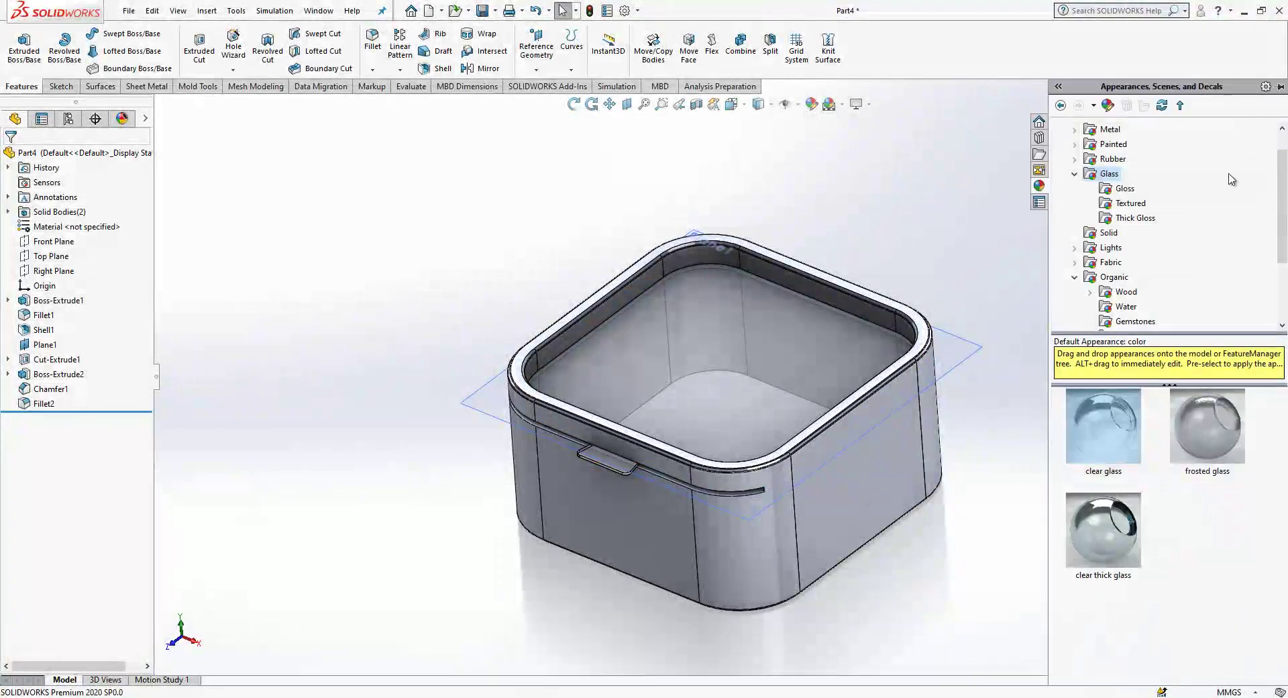
pyautogui.click(1076, 174)
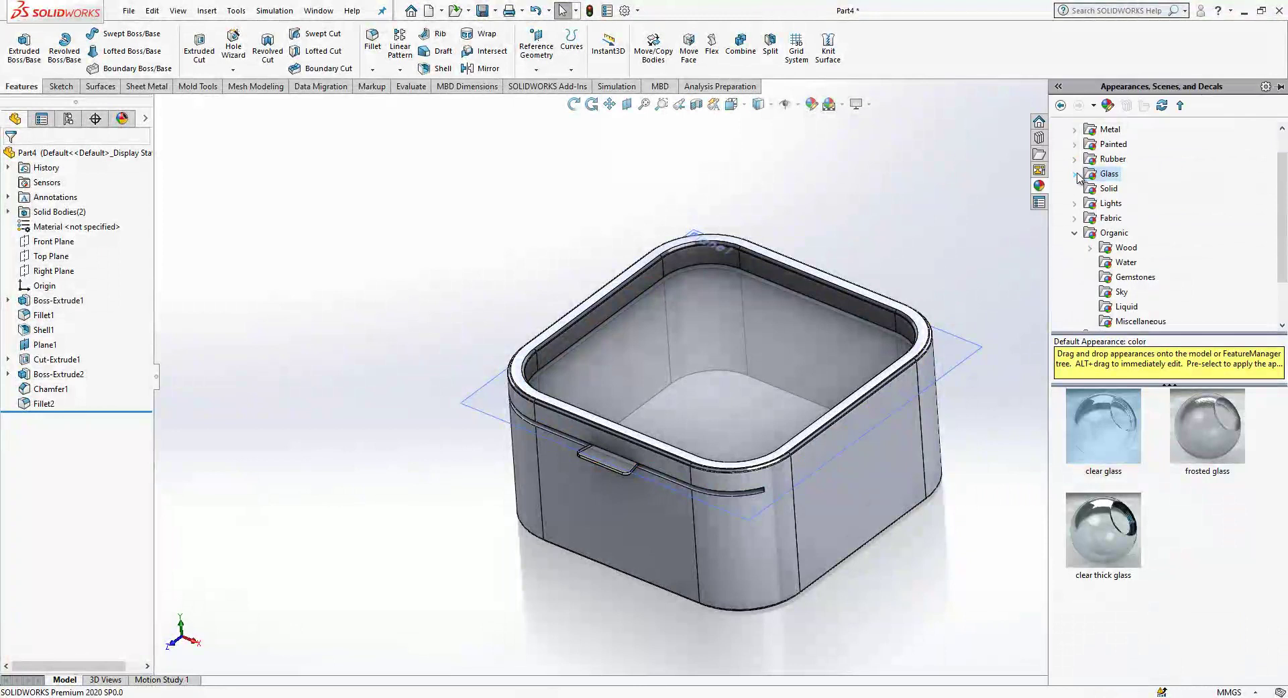
pyautogui.click(1115, 233)
pyautogui.click(1121, 246)
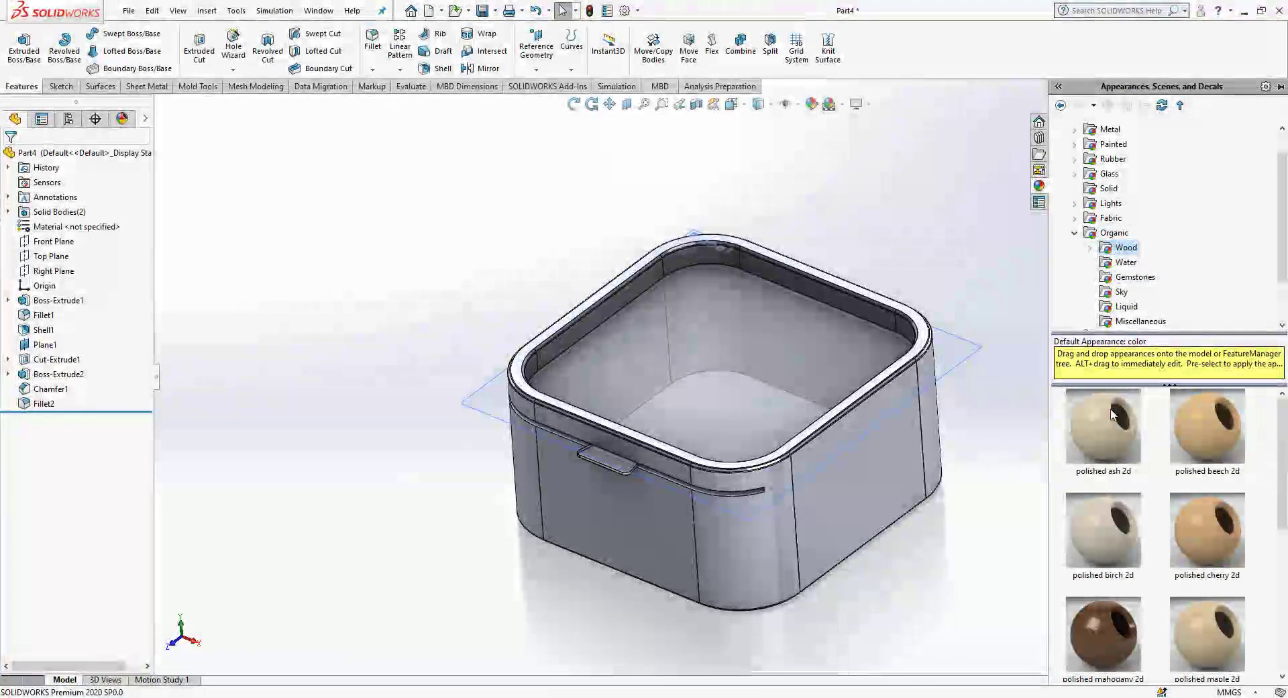
pyautogui.moveTo(1103, 426); pyautogui.dragTo(883, 436)
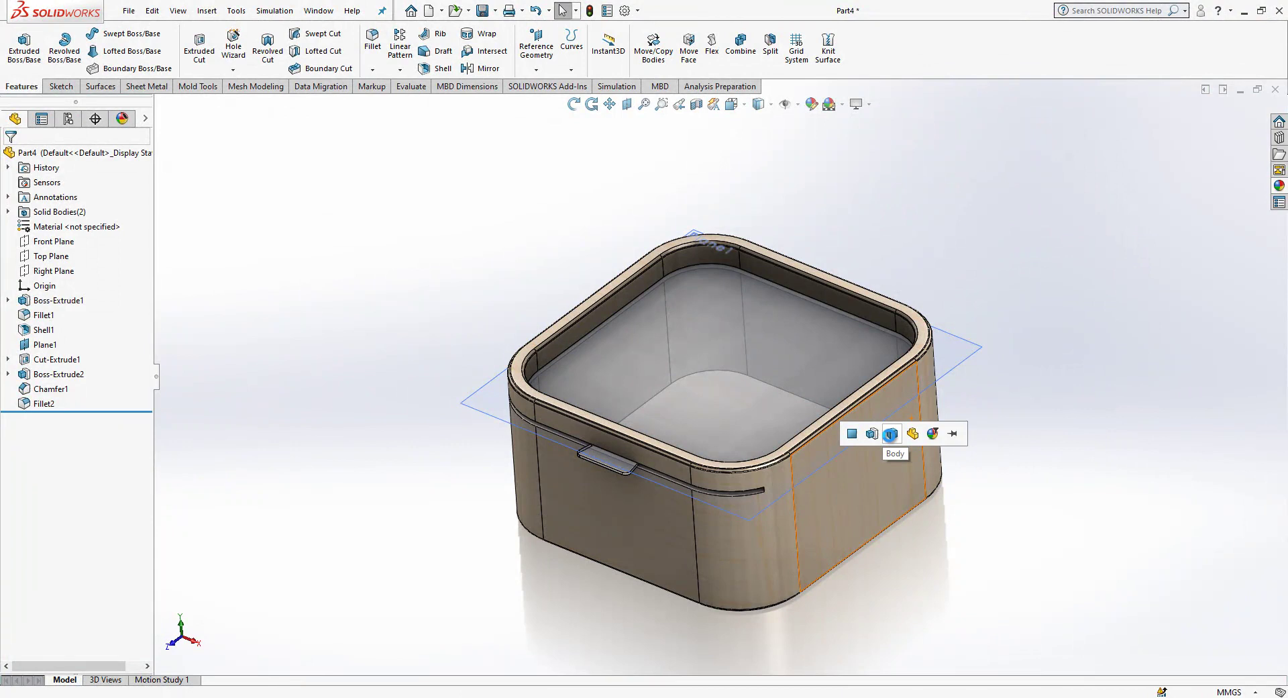
pyautogui.click(891, 434)
# Switch the display to Shaded without edge lines and orbit to a better view.
pyautogui.click(975, 344)
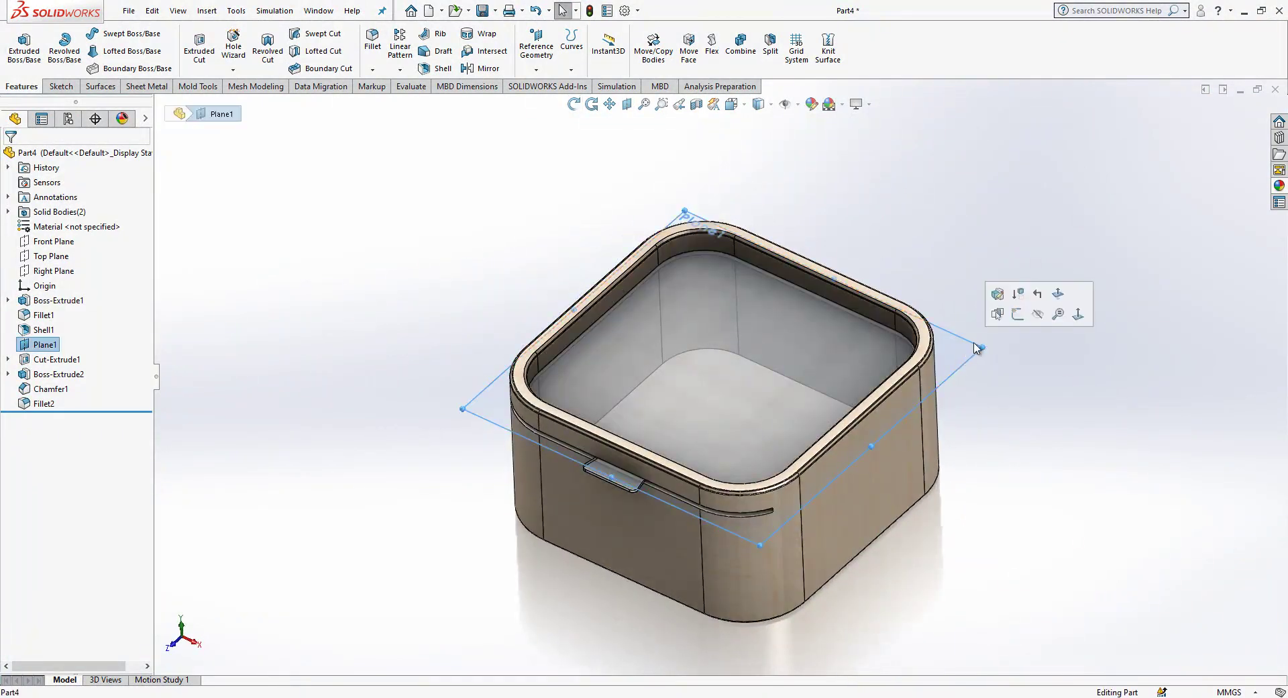
pyautogui.press('Escape')
pyautogui.moveTo(873, 390); pyautogui.dragTo(798, 423, button='middle')
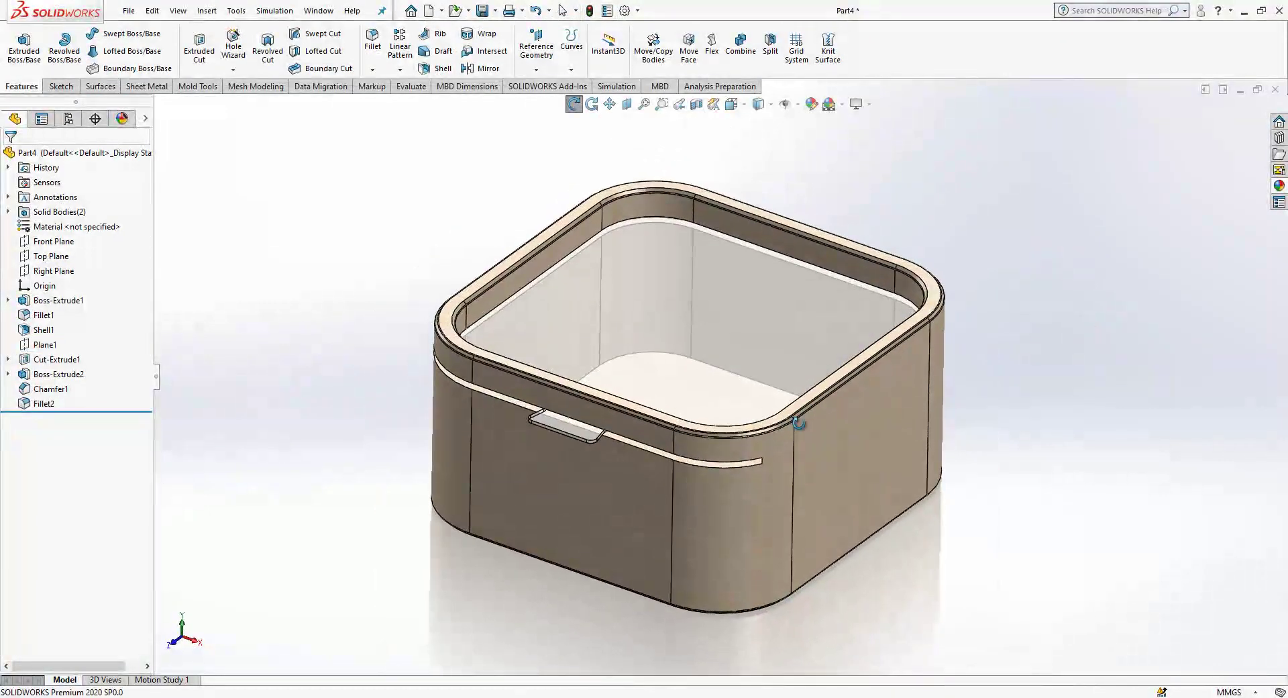
pyautogui.press('Escape')
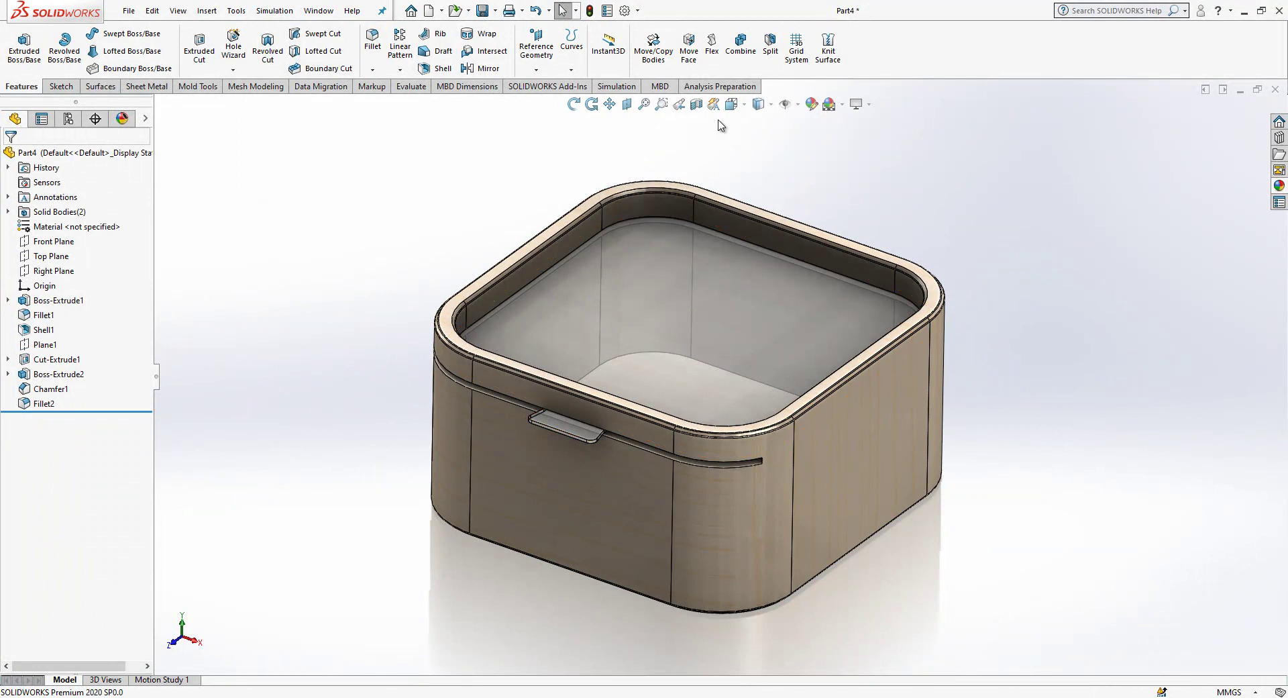
pyautogui.click(764, 108)
pyautogui.click(760, 138)
pyautogui.moveTo(854, 201)
pyautogui.mouseDown(button='middle')
pyautogui.moveTo(808, 350)
pyautogui.moveTo(812, 304)
pyautogui.moveTo(699, 252)
pyautogui.mouseUp(button='middle')
pyautogui.press('Escape')
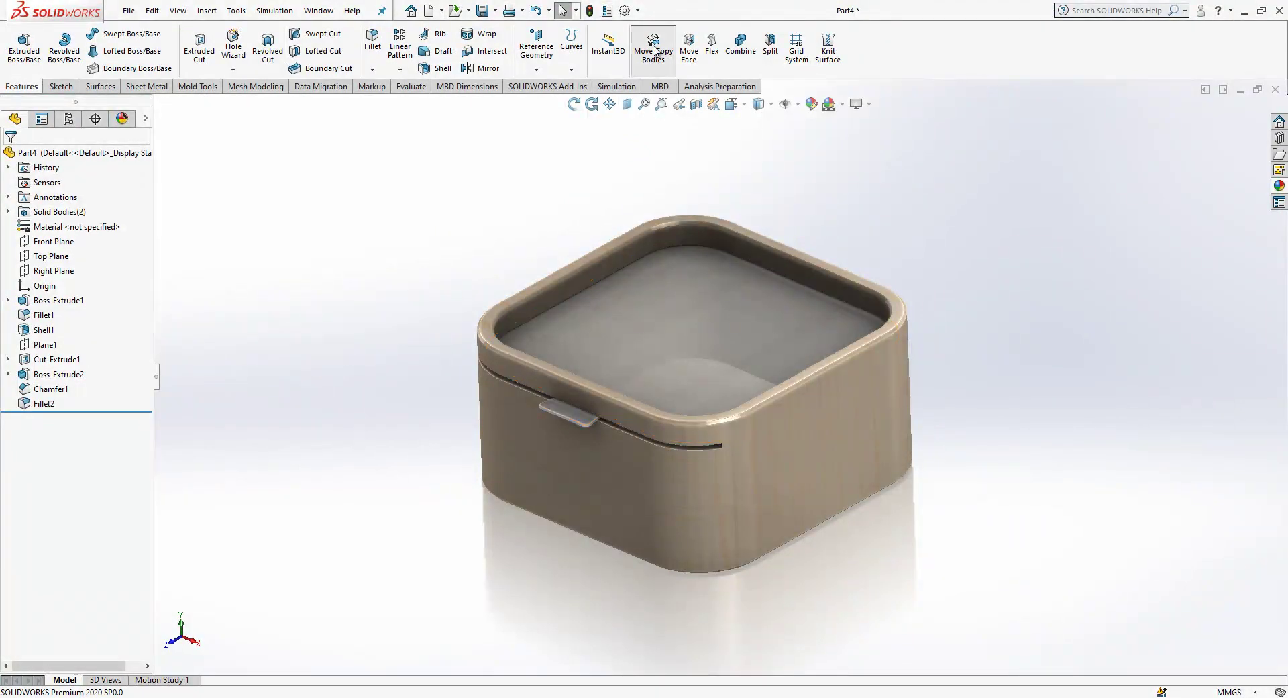
# Use Move/Copy Body to translate the Boss-Extrude2 lid body -15 mm along the top rim edge.
pyautogui.click(655, 52)
pyautogui.click(69, 267)
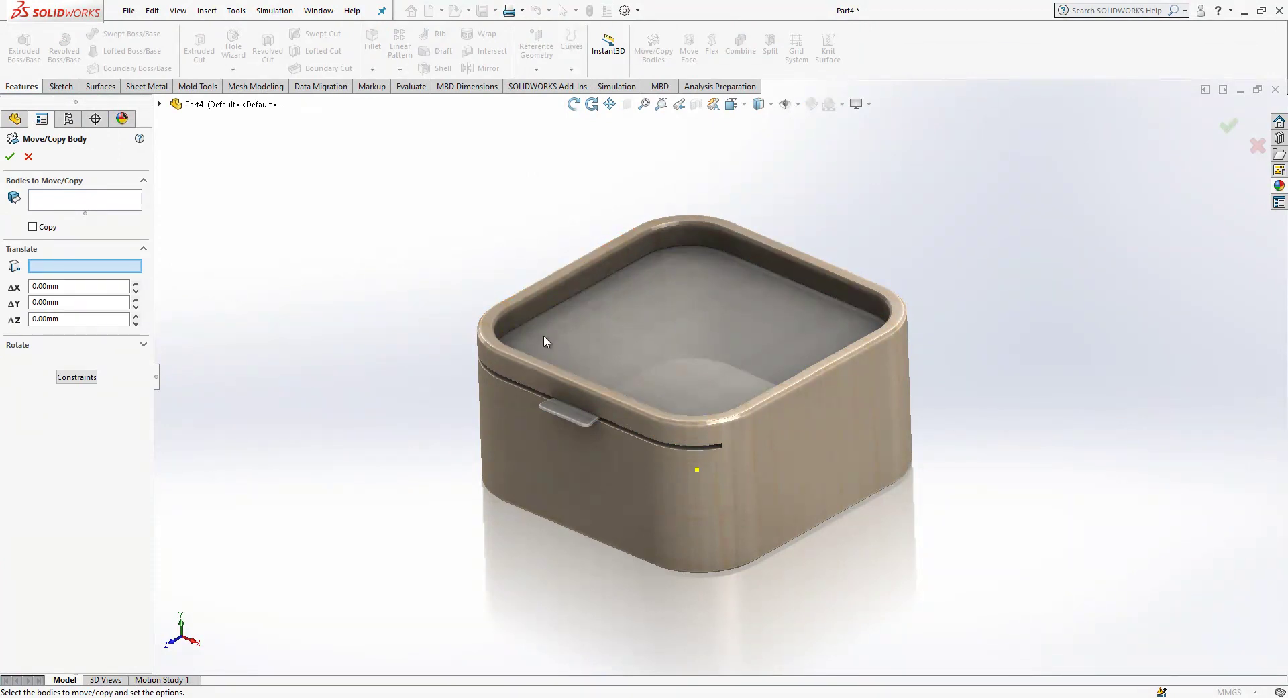
pyautogui.click(559, 278)
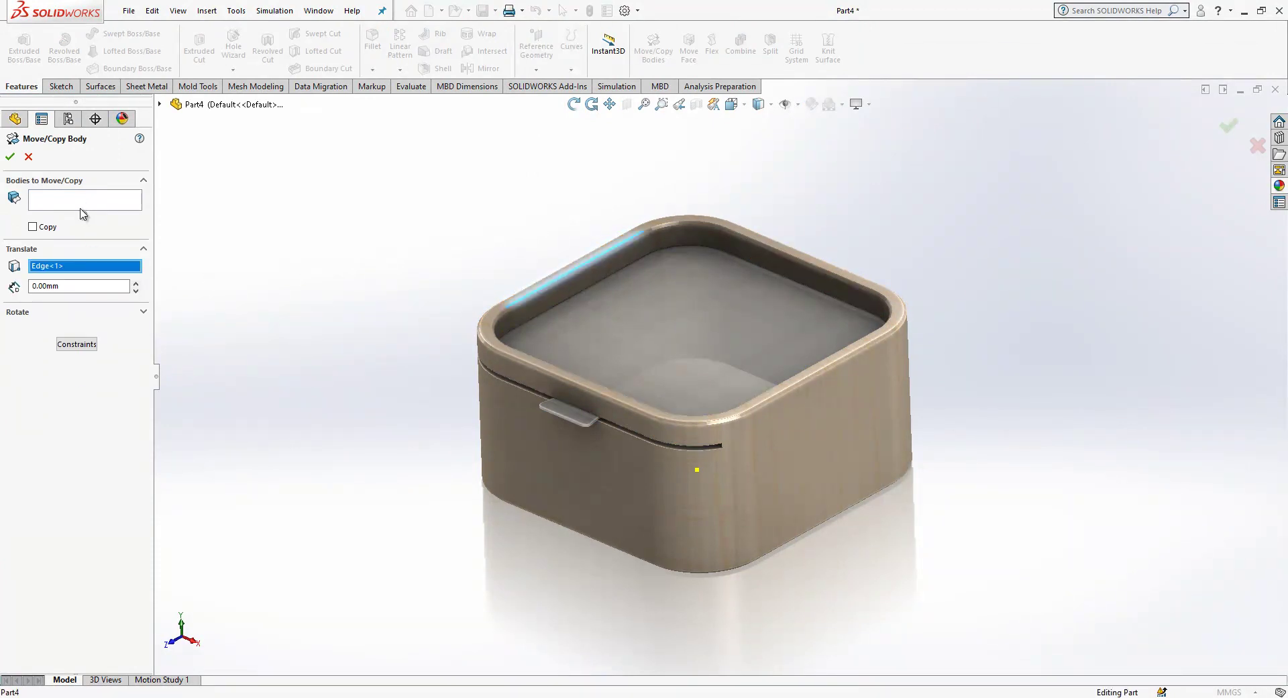
pyautogui.click(81, 210)
pyautogui.click(687, 353)
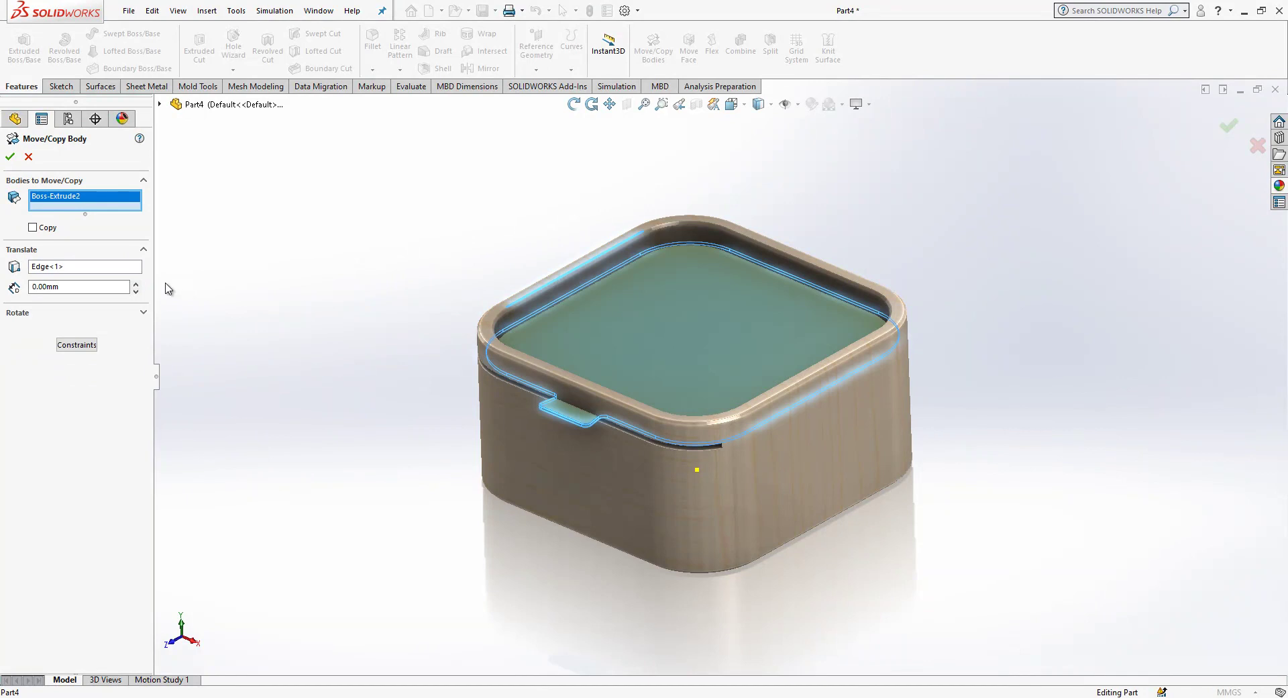
pyautogui.write('15')
pyautogui.press('Return')
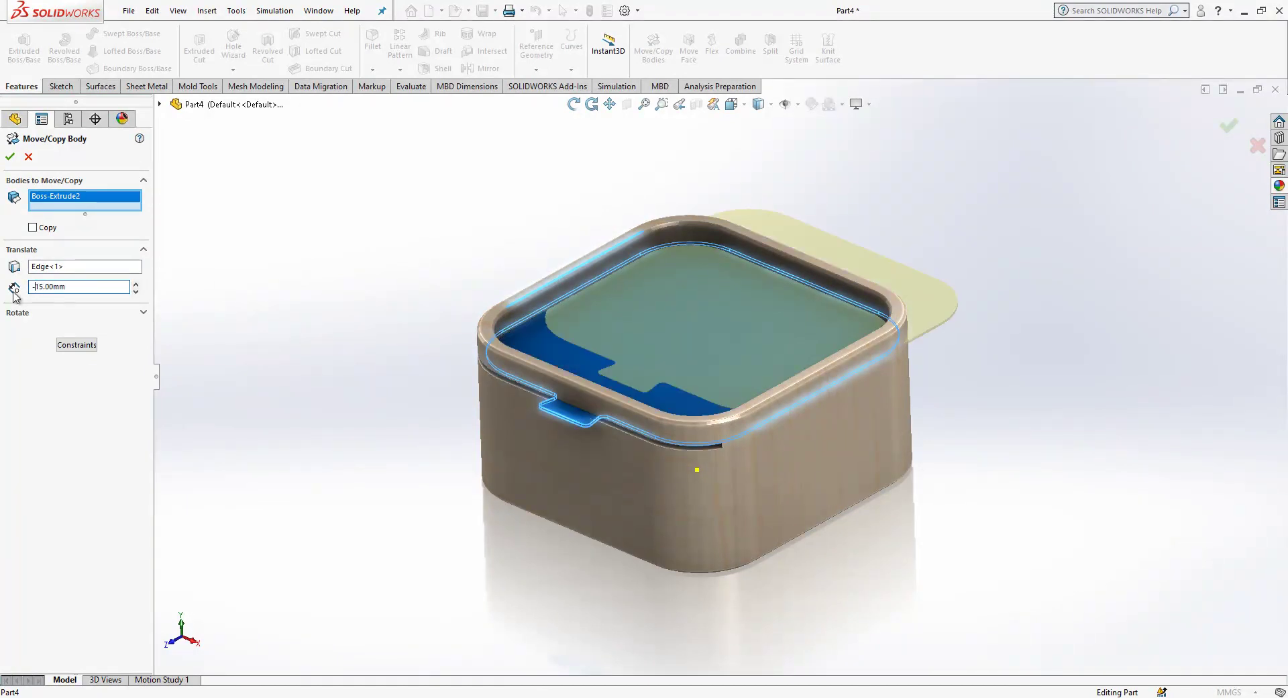
pyautogui.write('-')
pyautogui.press('Return')
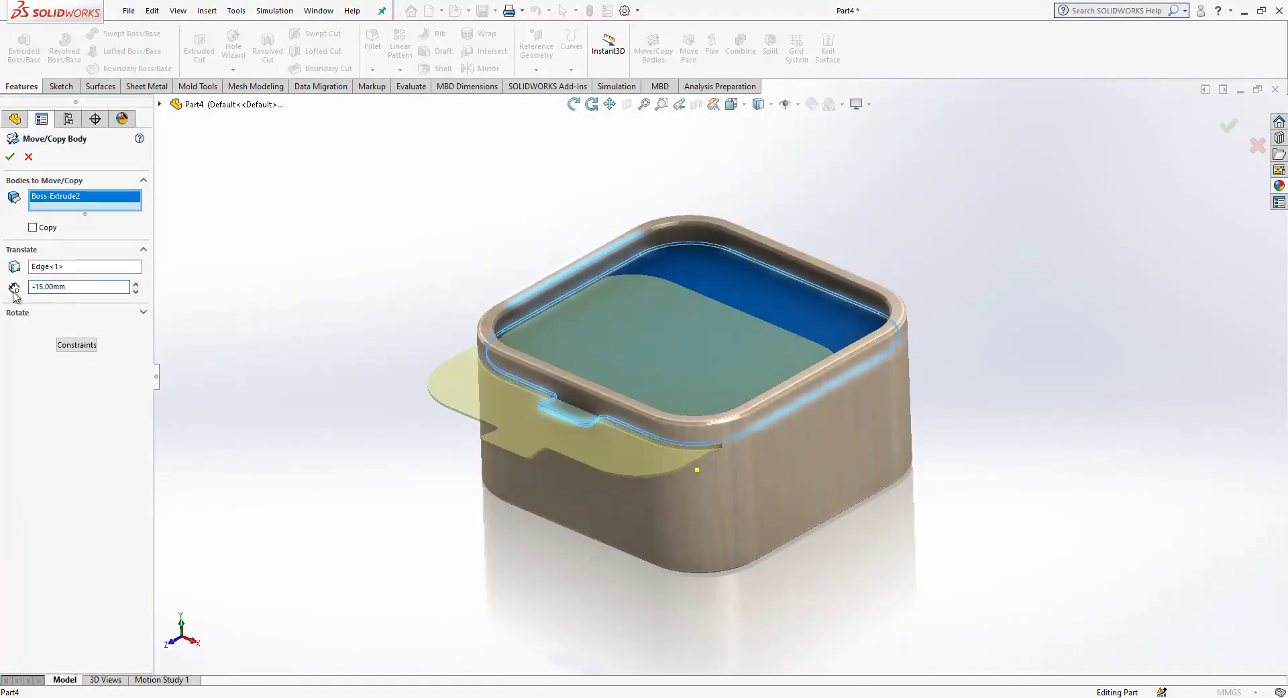
pyautogui.click(9, 157)
pyautogui.moveTo(377, 250); pyautogui.dragTo(682, 401, button='middle')
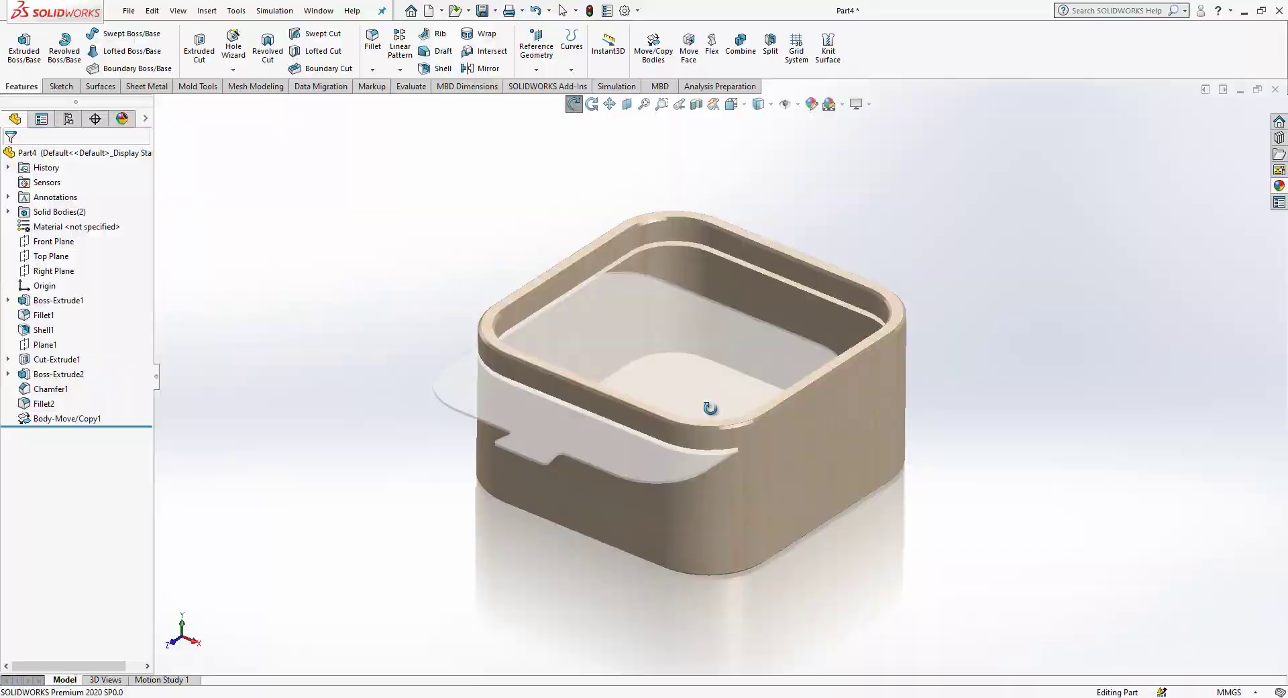
pyautogui.press('Escape')
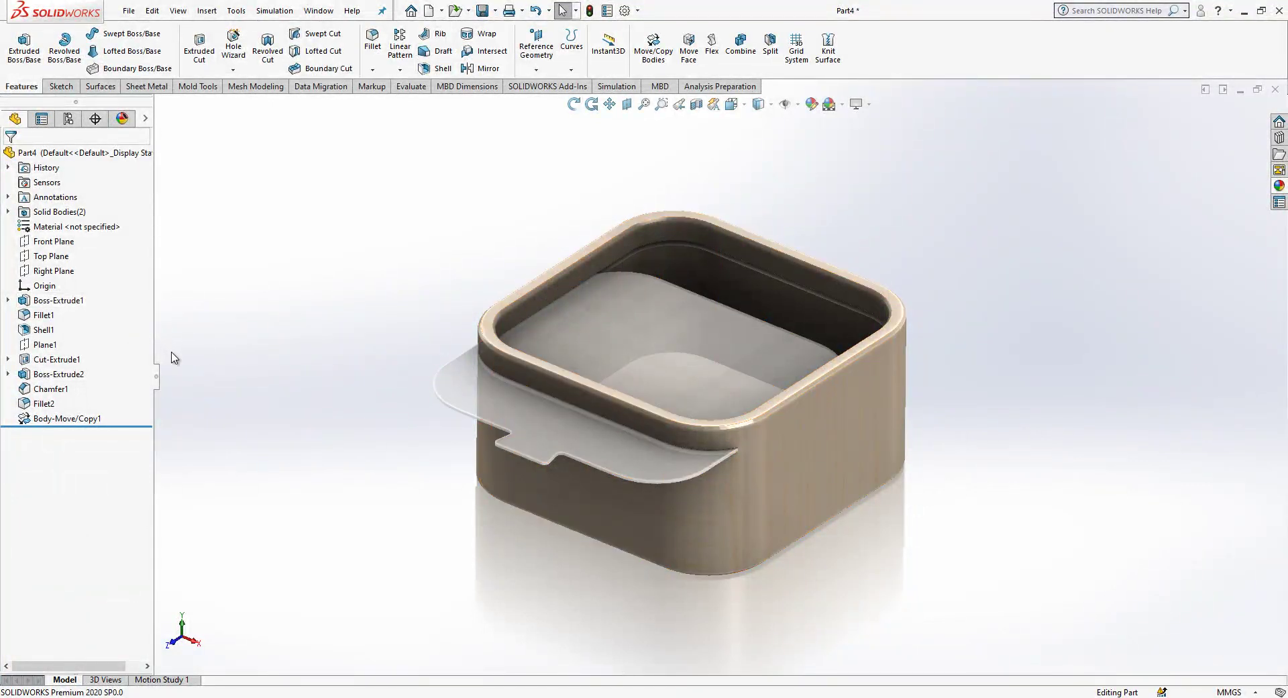
pyautogui.scroll(-2, 350, 381)
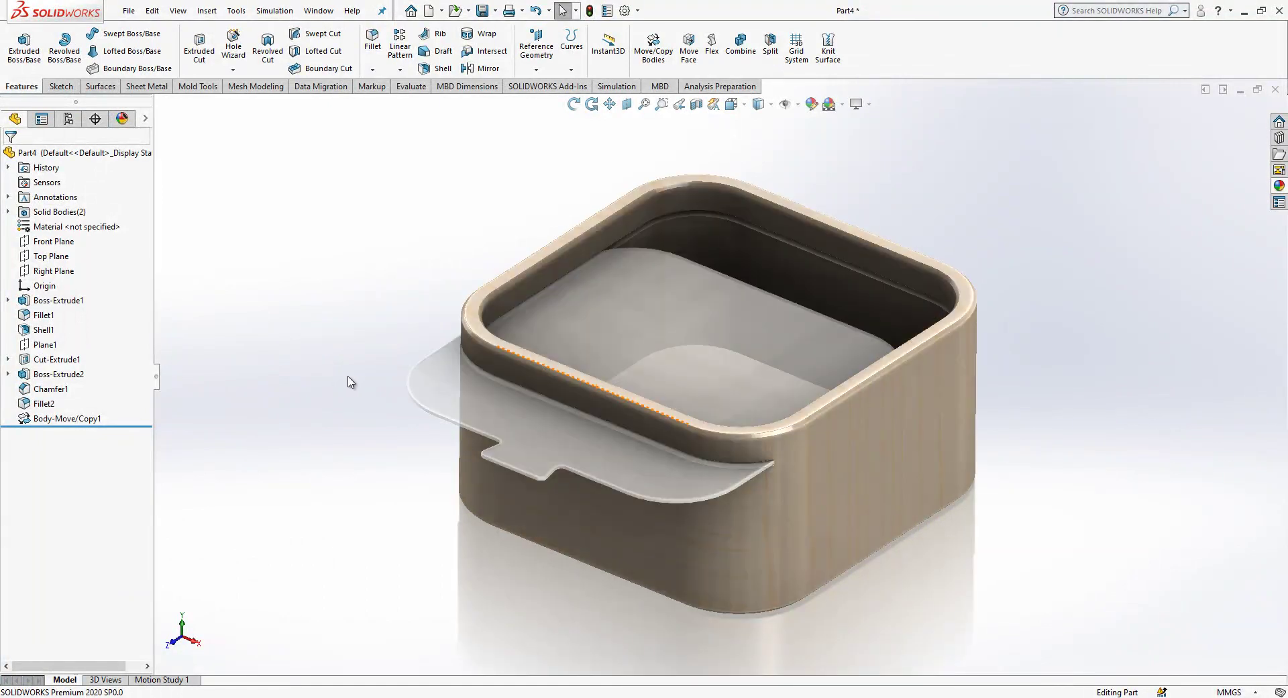